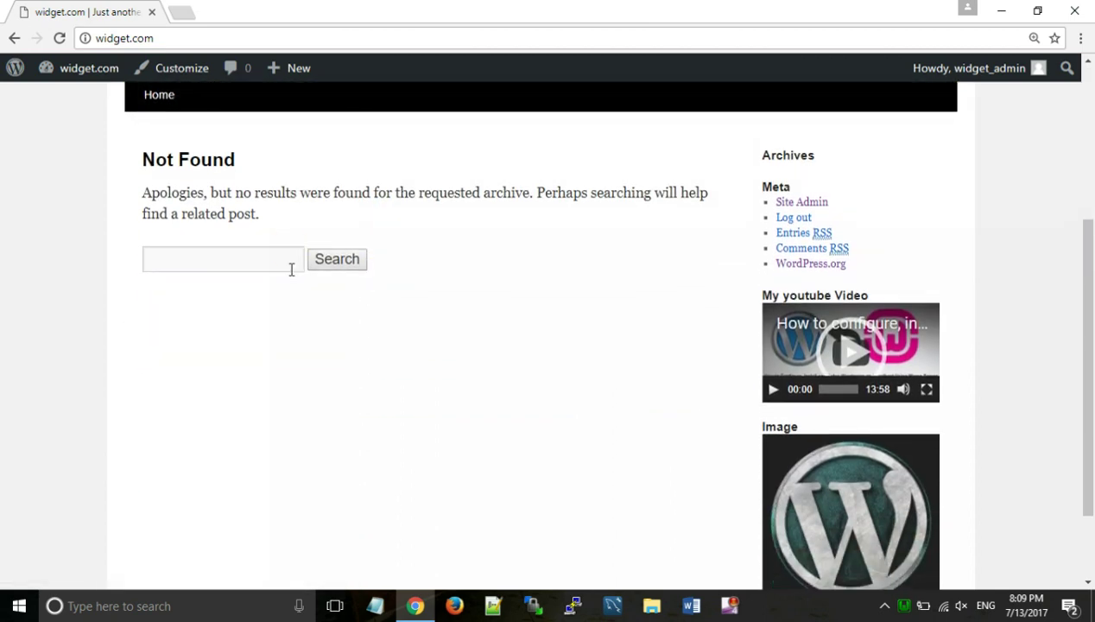
pyautogui.click(242, 81)
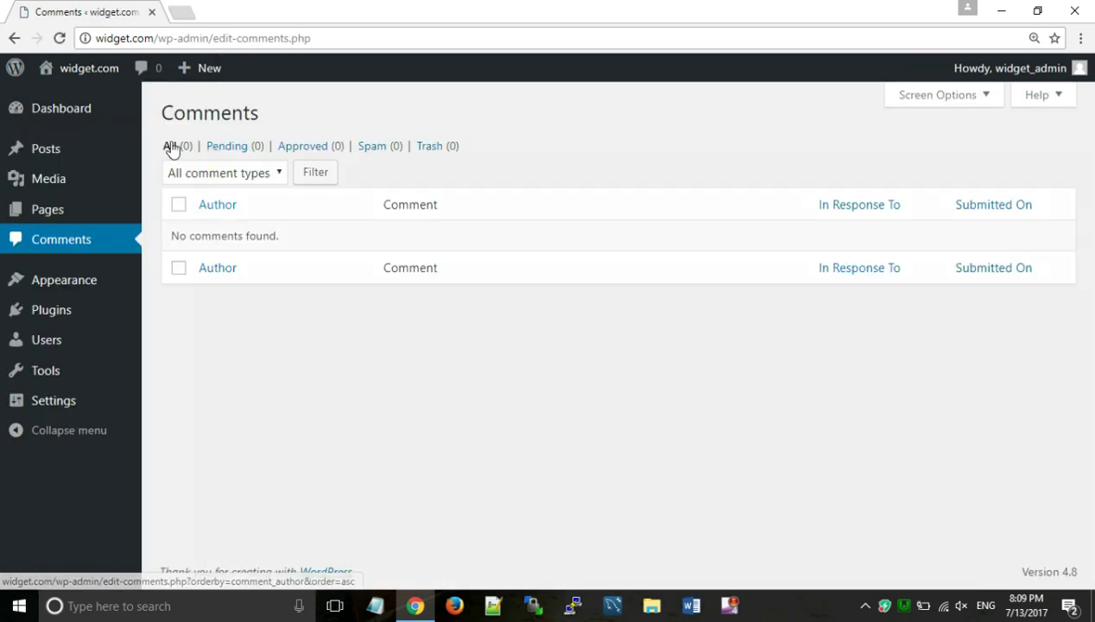
pyautogui.moveTo(92, 74)
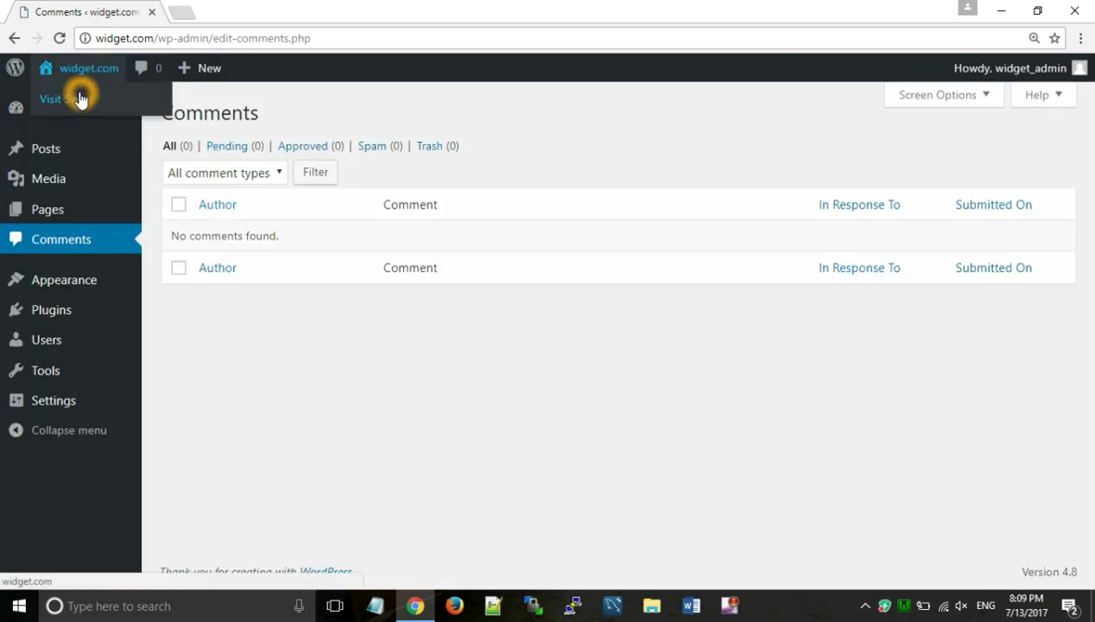
pyautogui.click(77, 95)
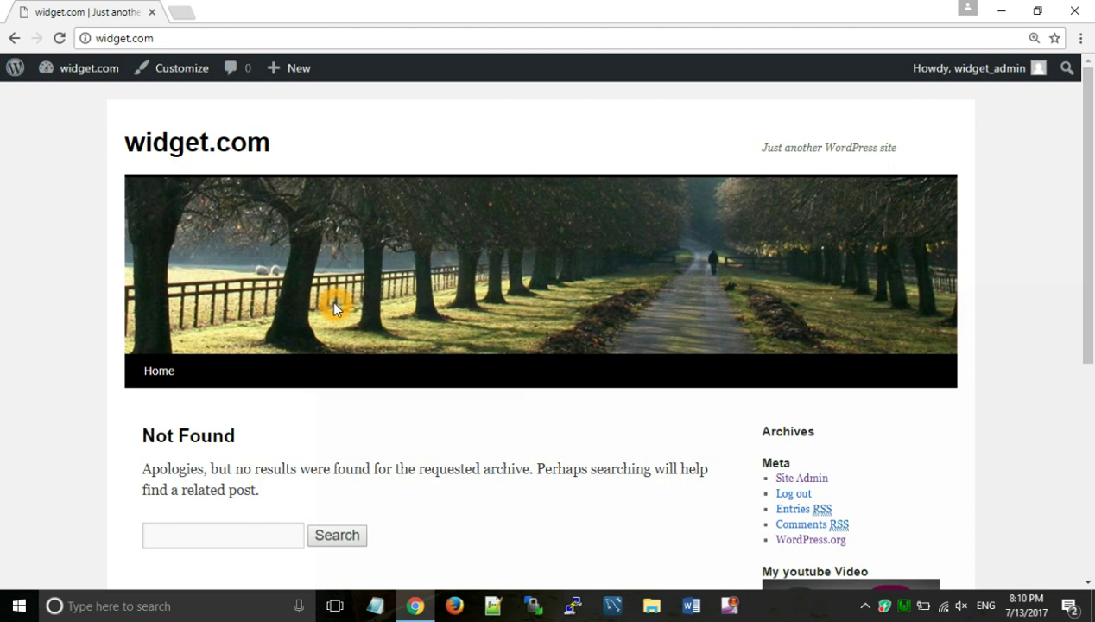
# Go to the site's dashboard and open the list of all pages.
pyautogui.moveTo(103, 74)
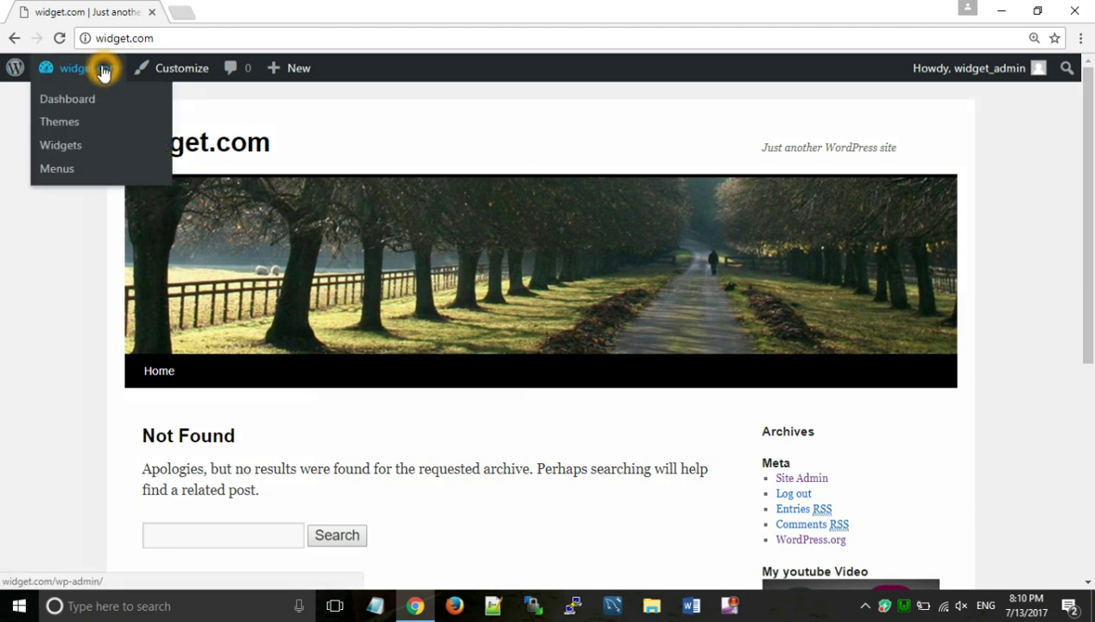
pyautogui.click(72, 101)
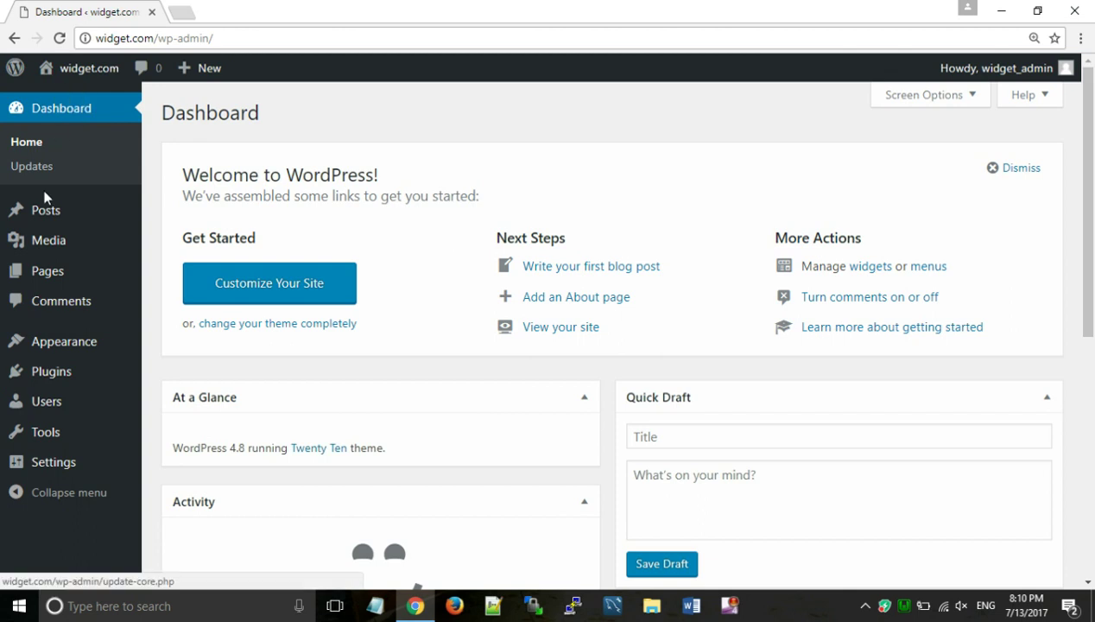
pyautogui.click(47, 272)
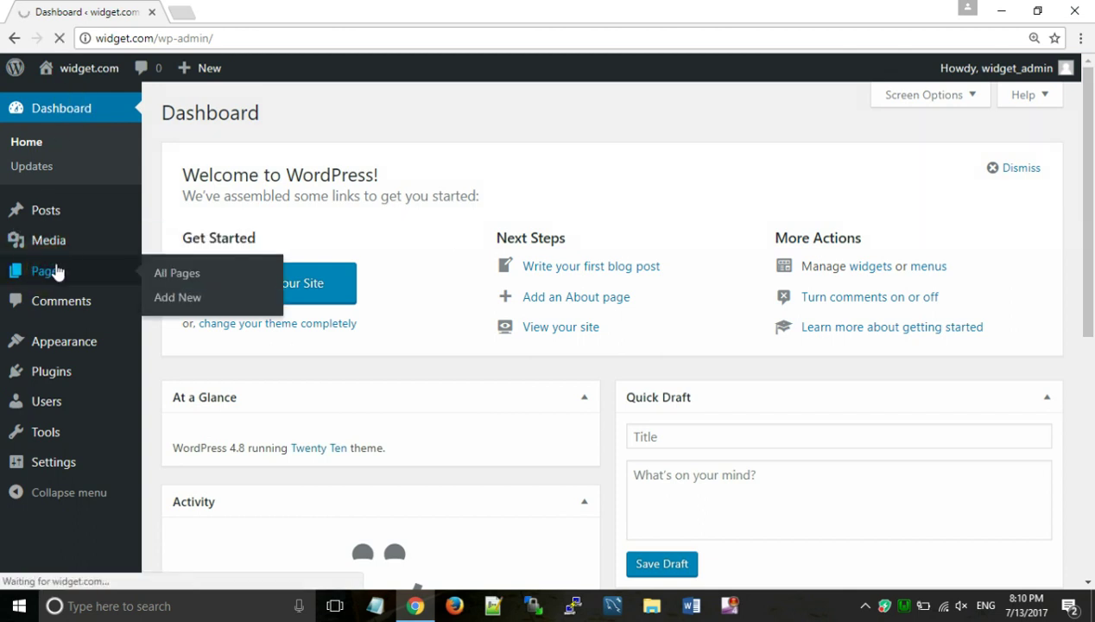
pyautogui.click(81, 272)
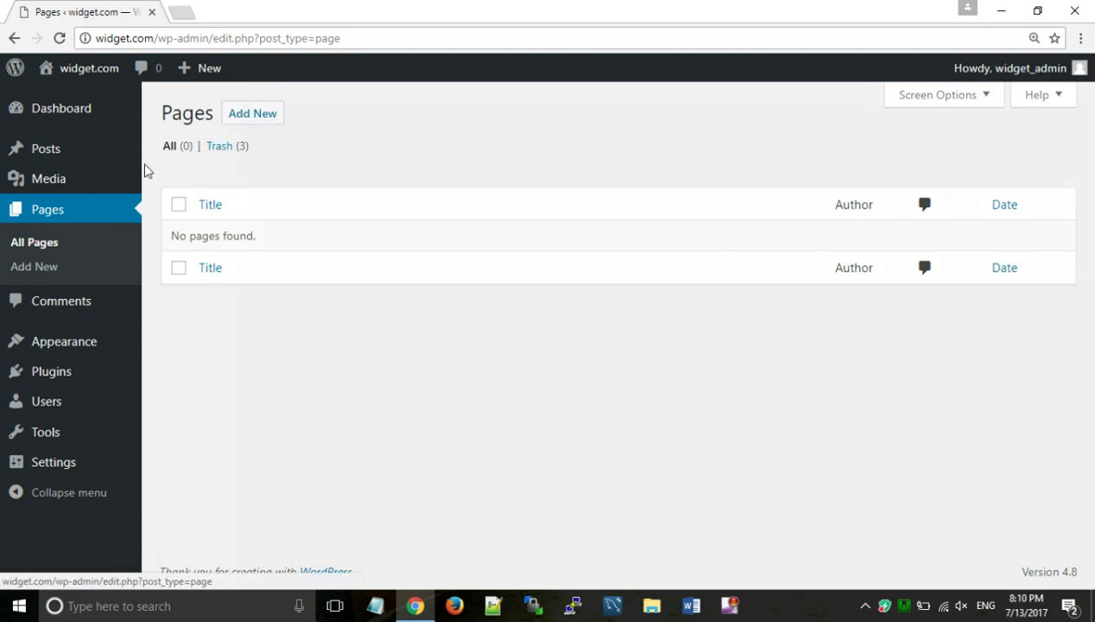
pyautogui.click(91, 211)
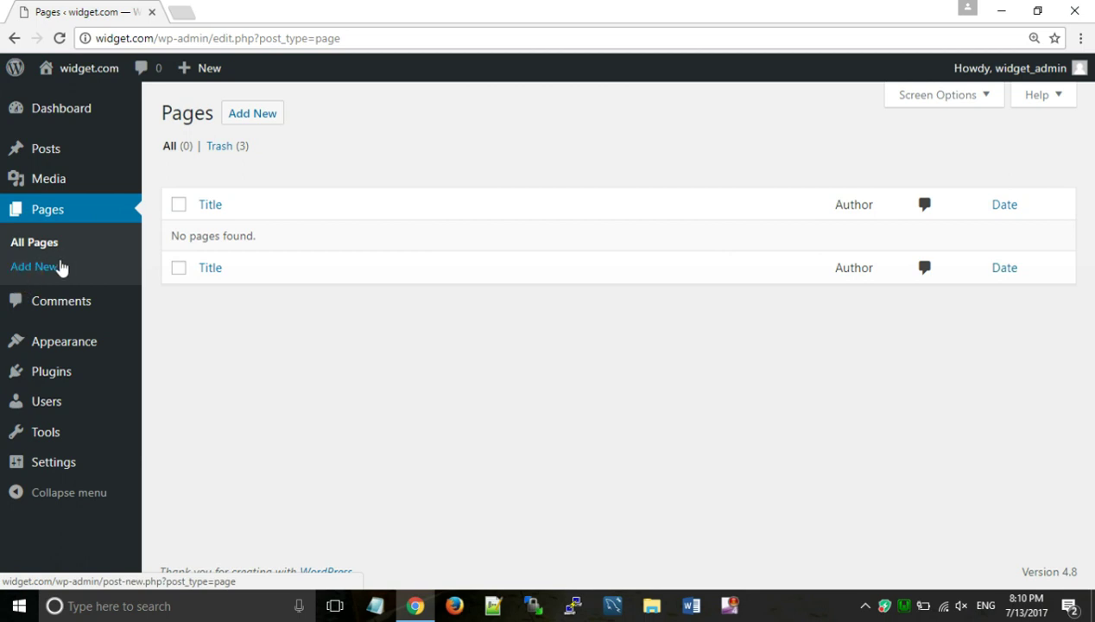
# Start a new page and give it the title "Home".
pyautogui.click(253, 115)
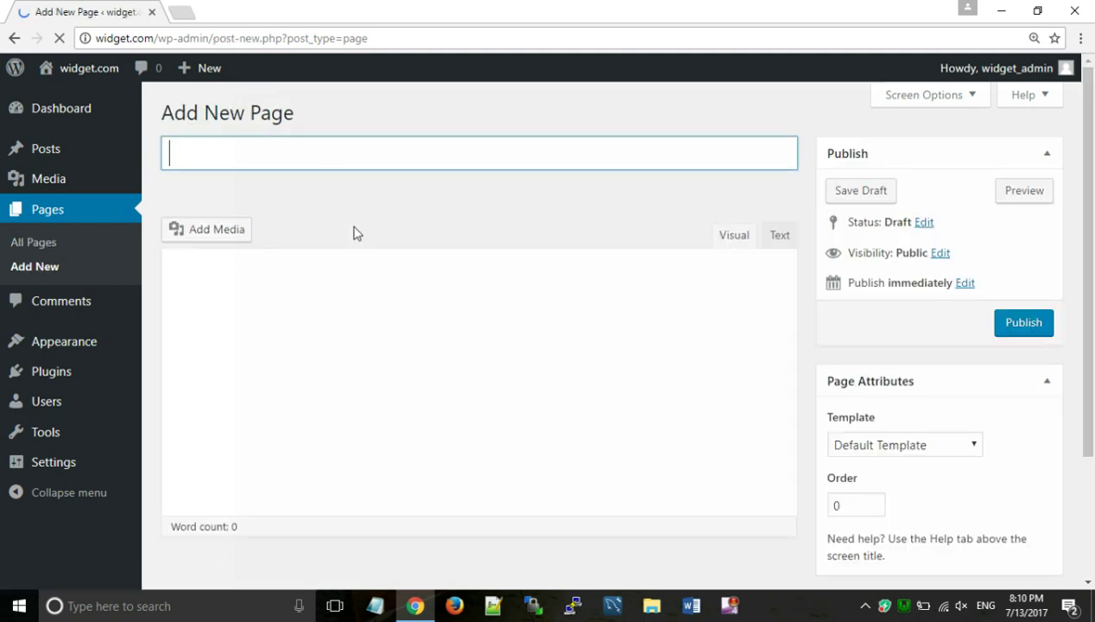
pyautogui.click(353, 227)
pyautogui.click(320, 154)
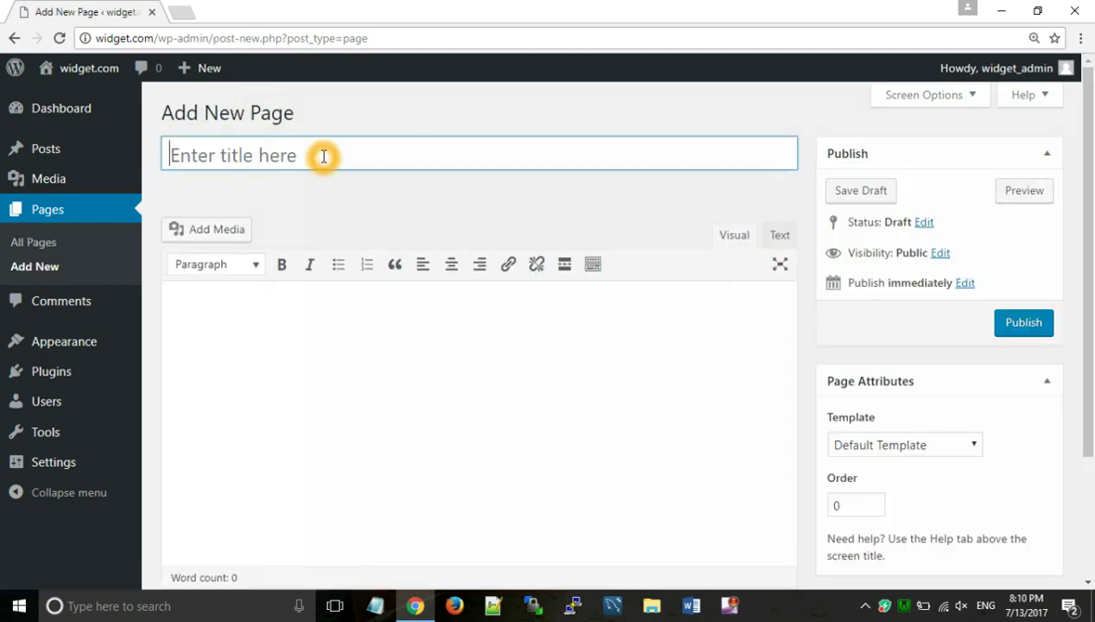
pyautogui.click(292, 156)
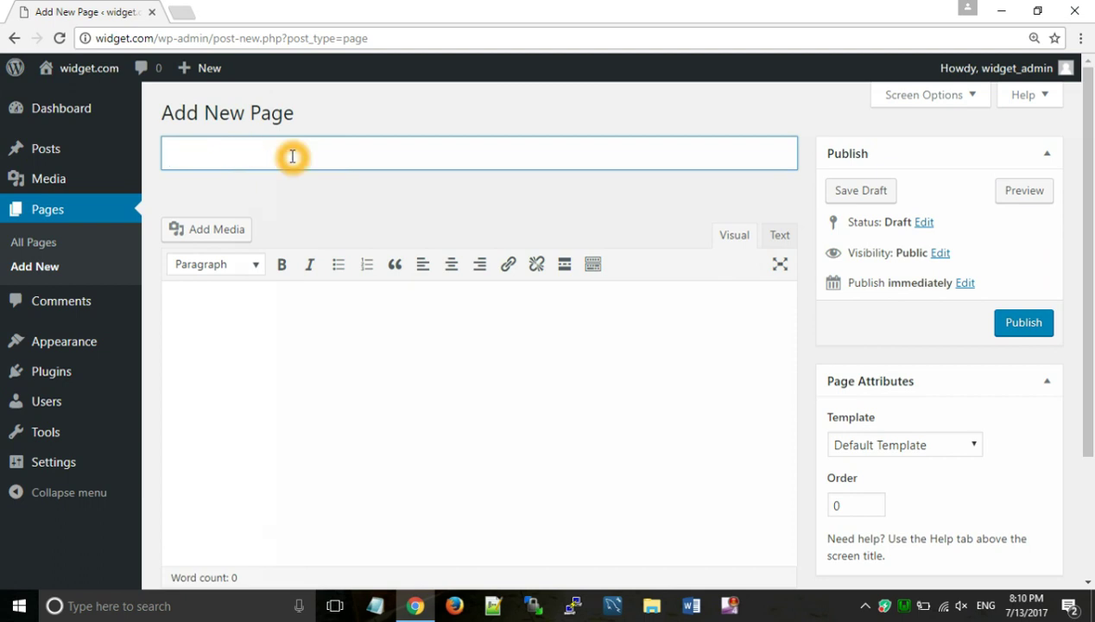
pyautogui.write('Home')
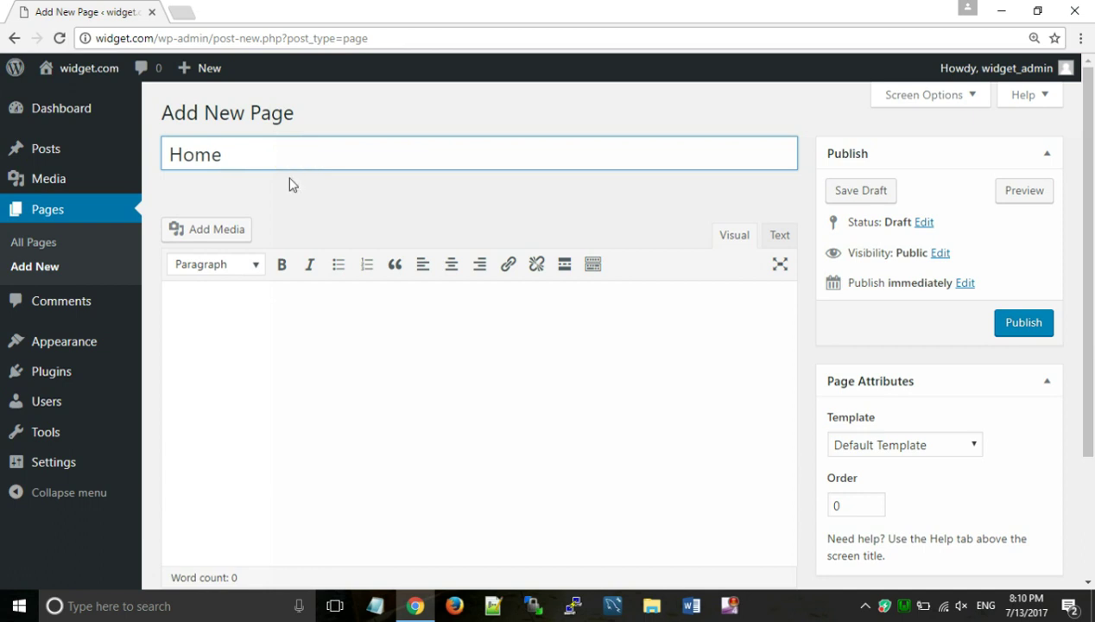
# Enter "This is our front page.." as the body text of the Home page.
pyautogui.click(291, 326)
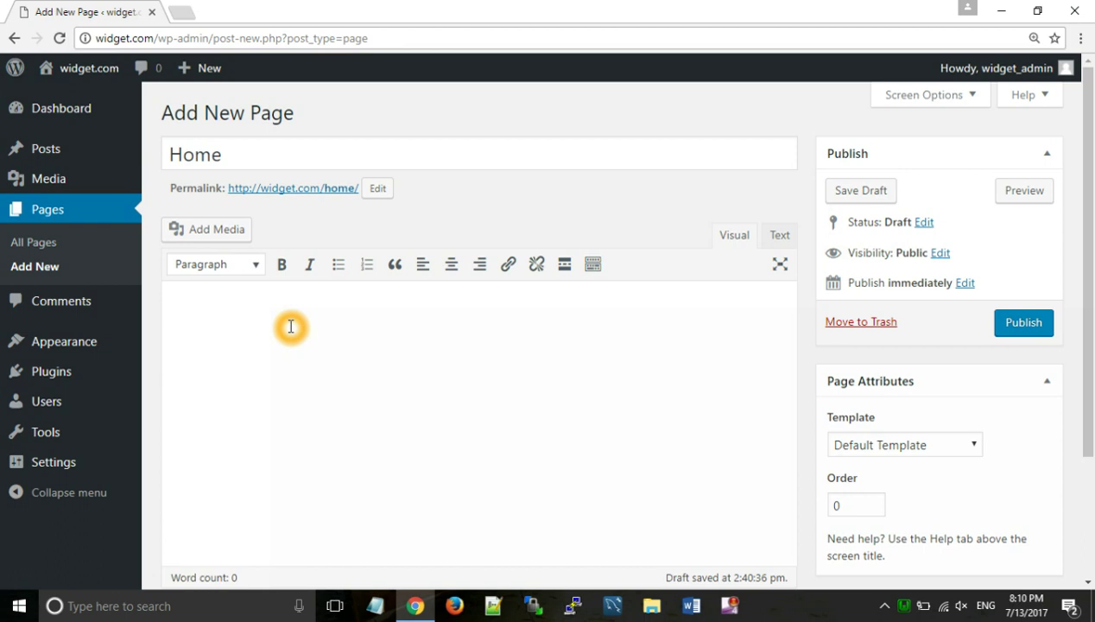
pyautogui.write('This is our front ')
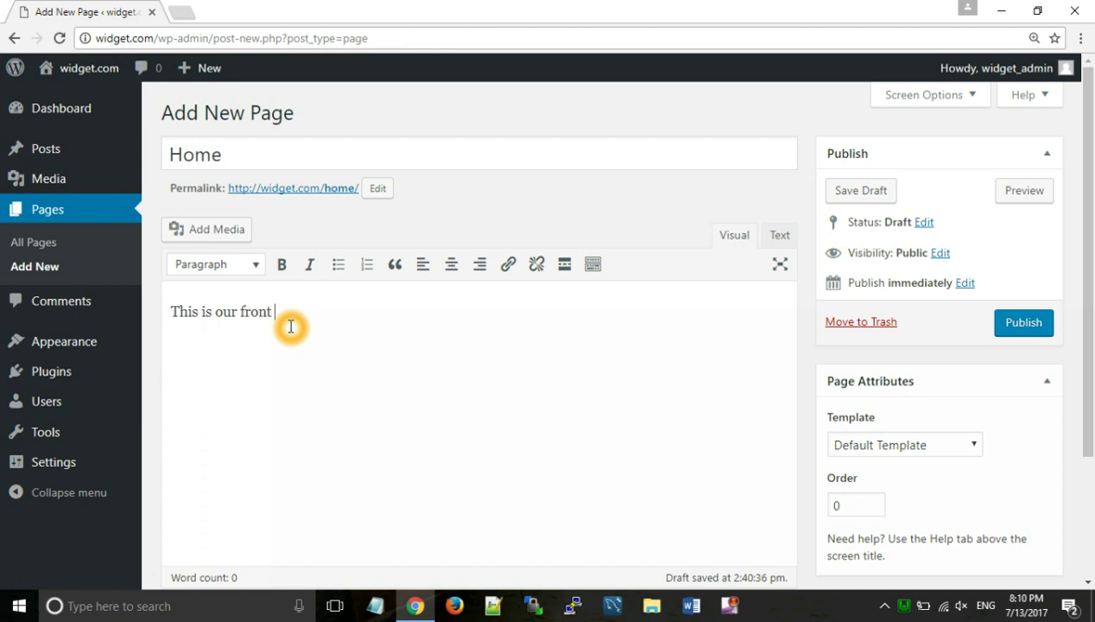
pyautogui.write('page..')
# Insert the paragraphs "Hello.." and "Welcome to our website...." above the front page sentence.
pyautogui.click(168, 303)
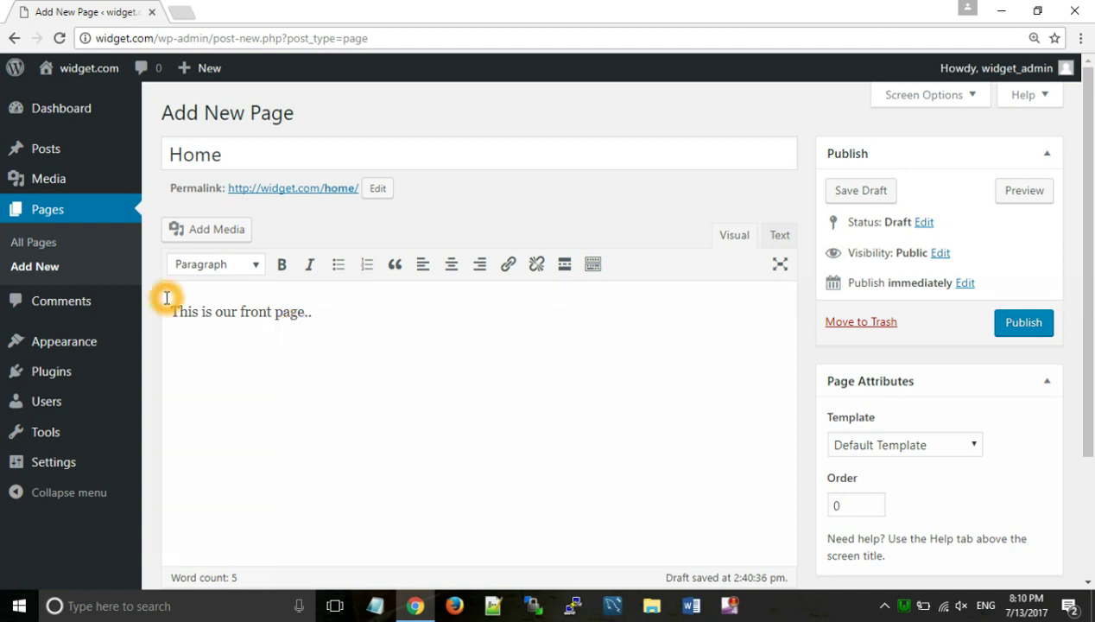
pyautogui.press('Return')
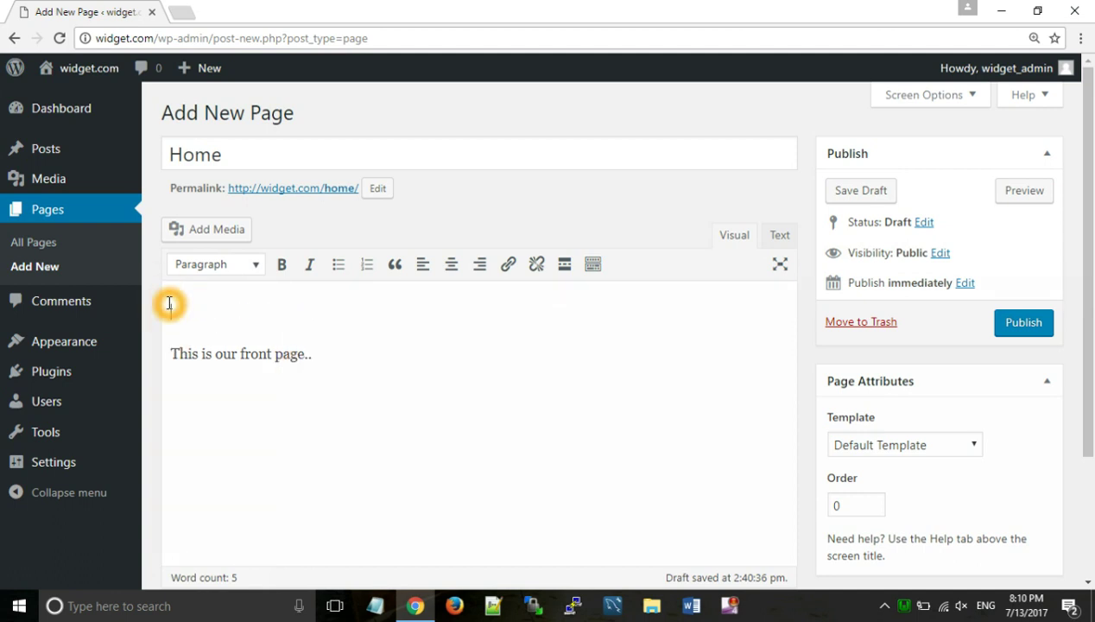
pyautogui.write('Hell')
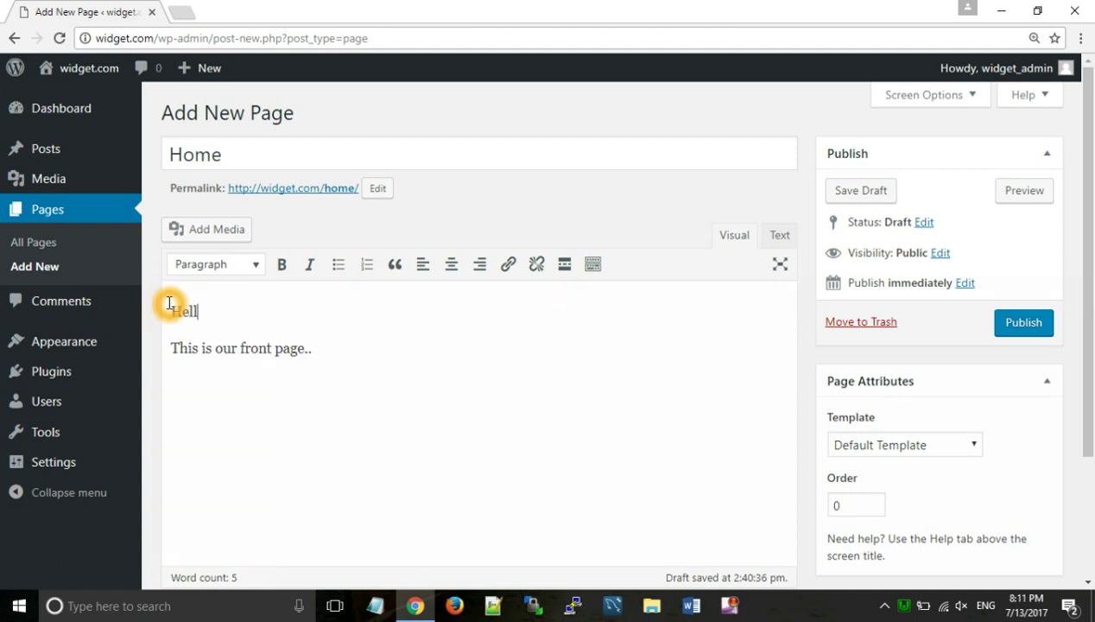
pyautogui.write('o..')
pyautogui.press('Return')
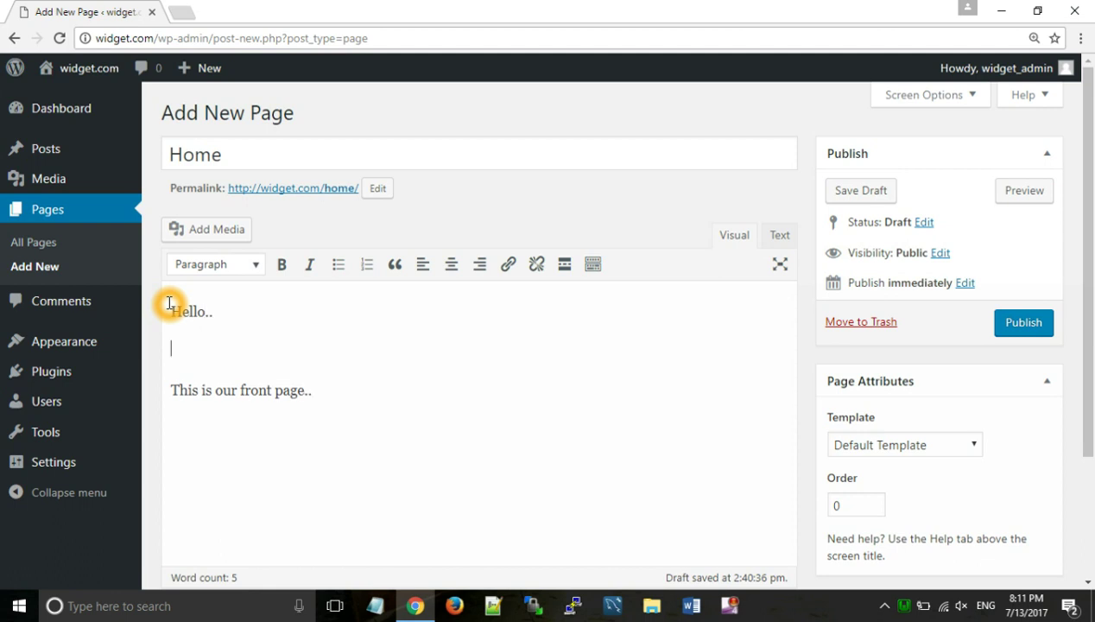
pyautogui.write('Welcome')
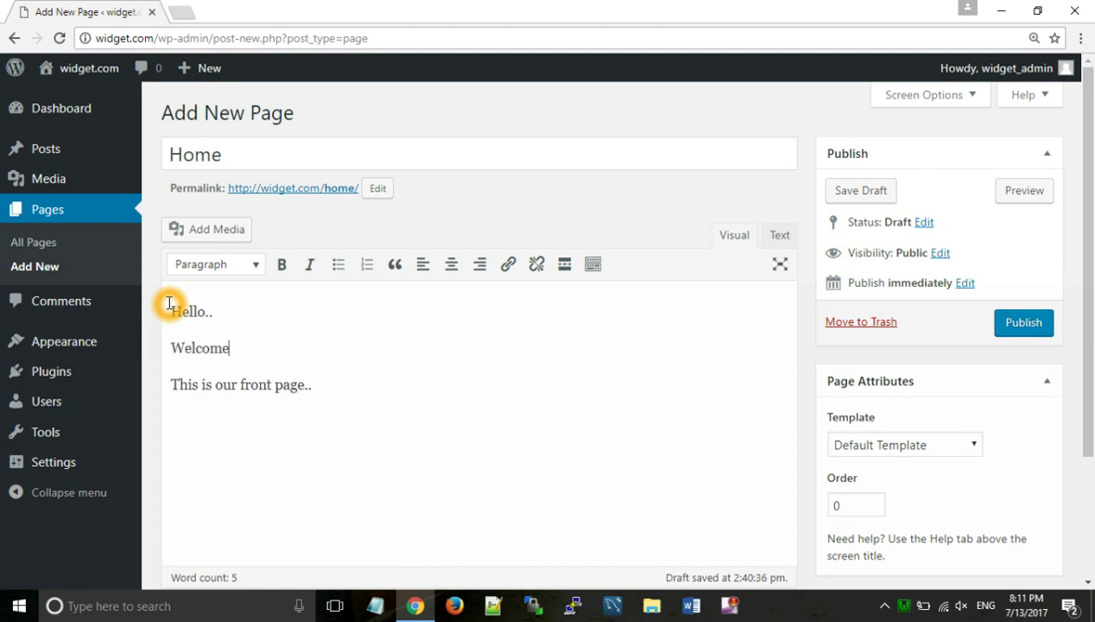
pyautogui.write(' tp')
pyautogui.write('our websi')
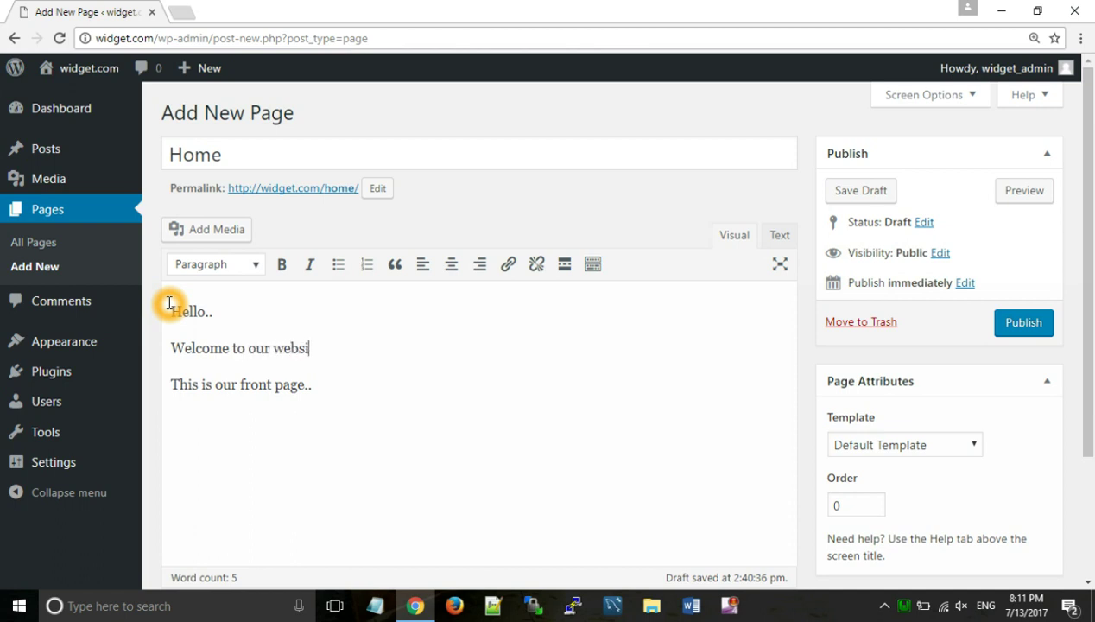
pyautogui.write('te....')
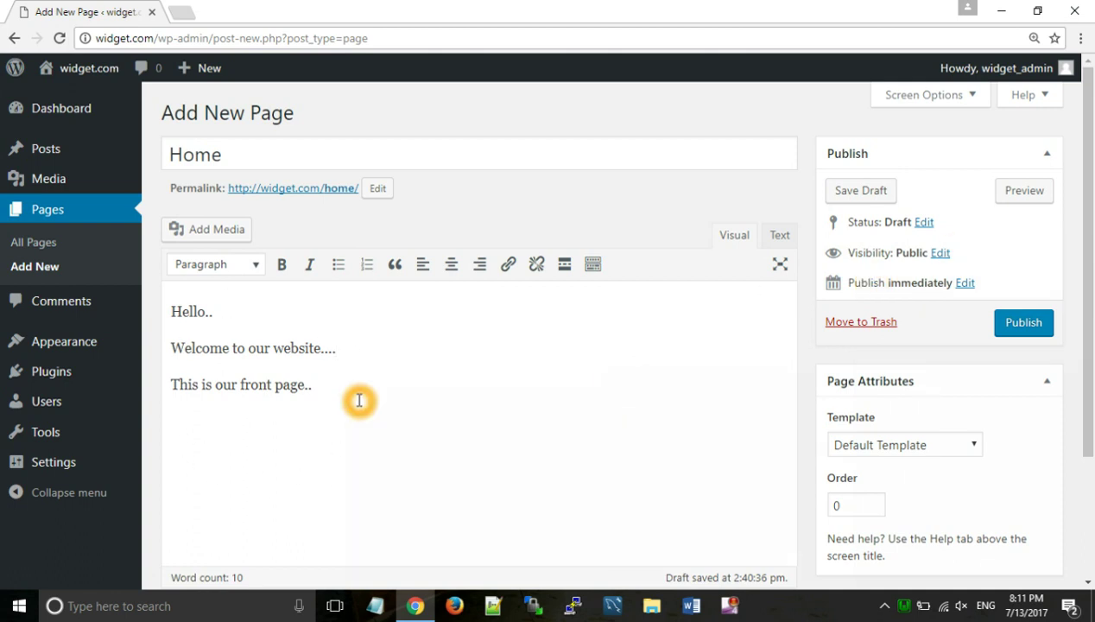
# Preview the Home page draft and examine its title, body text and layout on the site.
pyautogui.click(1026, 195)
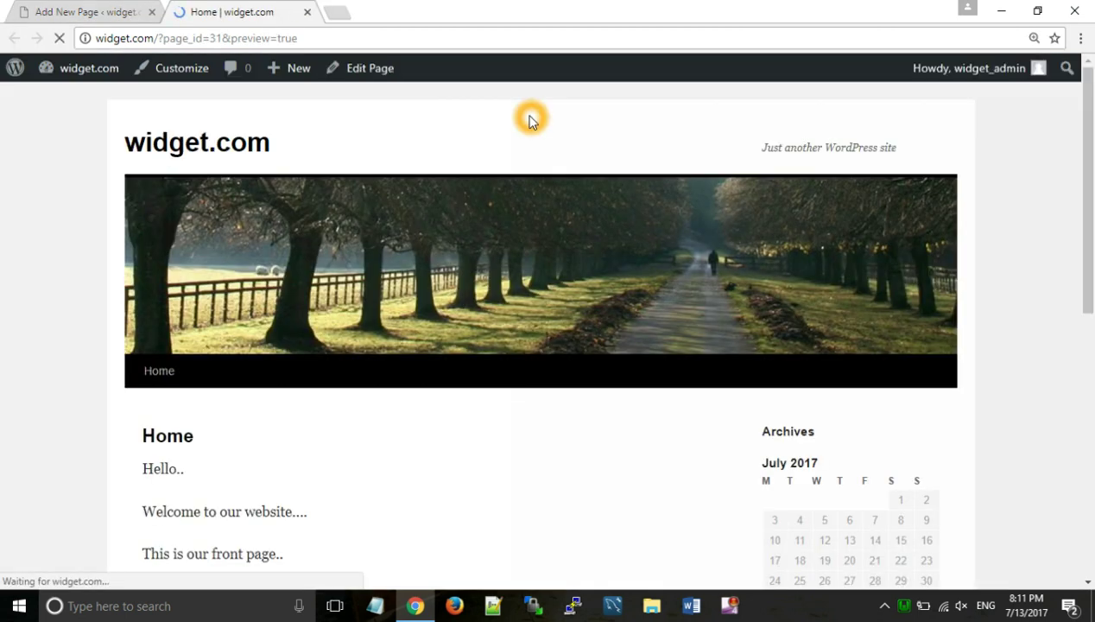
pyautogui.scroll(-3, 439, 311)
pyautogui.scroll(-3, 440, 315)
pyautogui.click(295, 300)
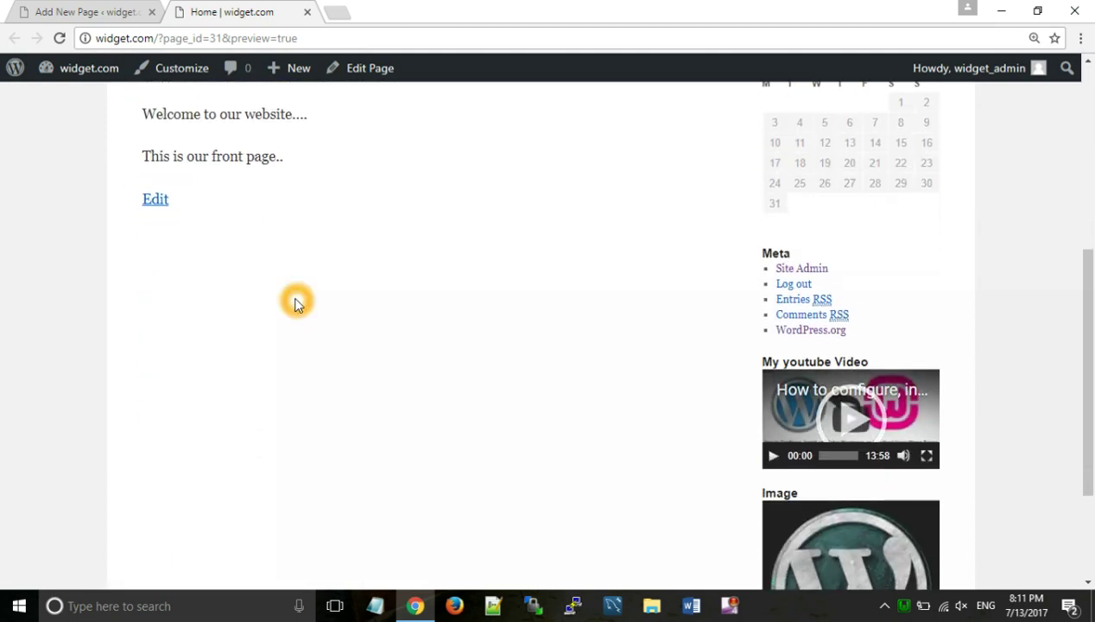
pyautogui.scroll(3, 295, 300)
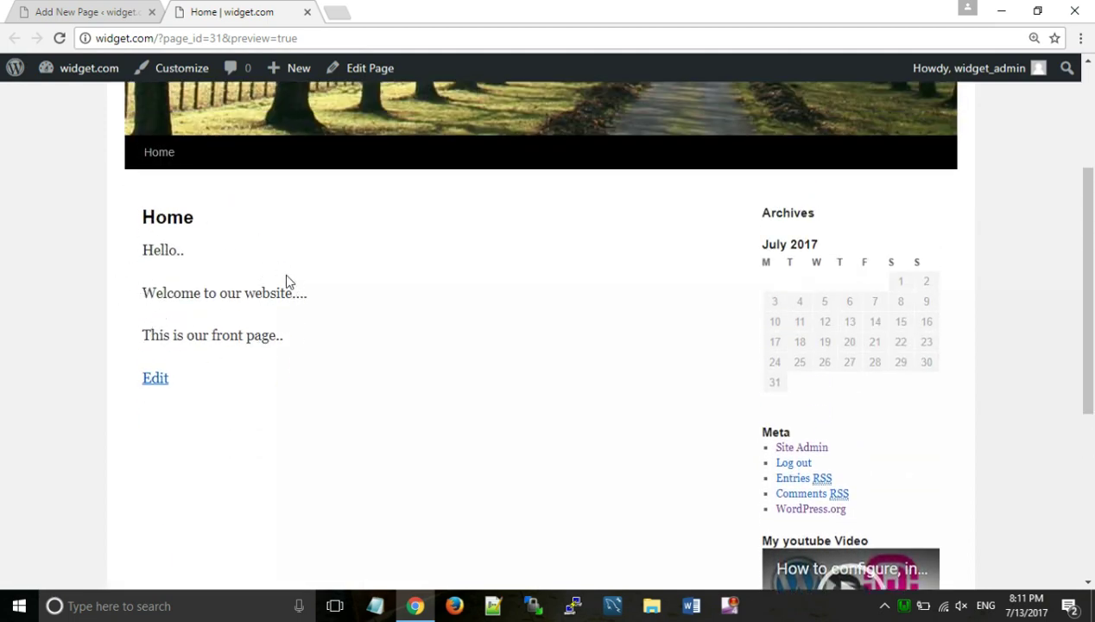
pyautogui.click(156, 137)
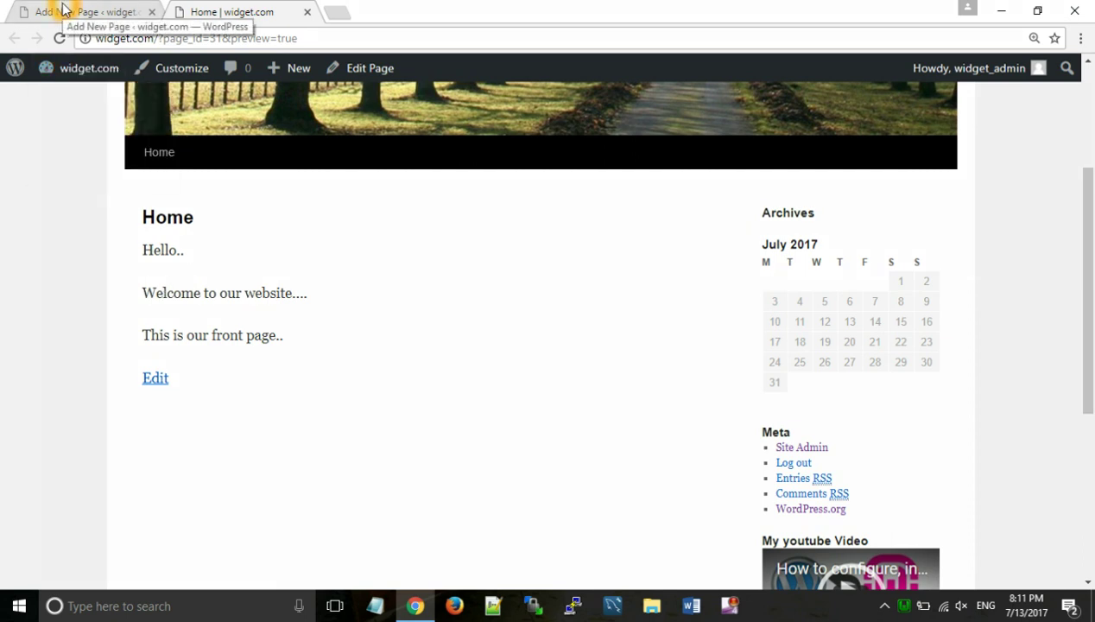
pyautogui.click(285, 285)
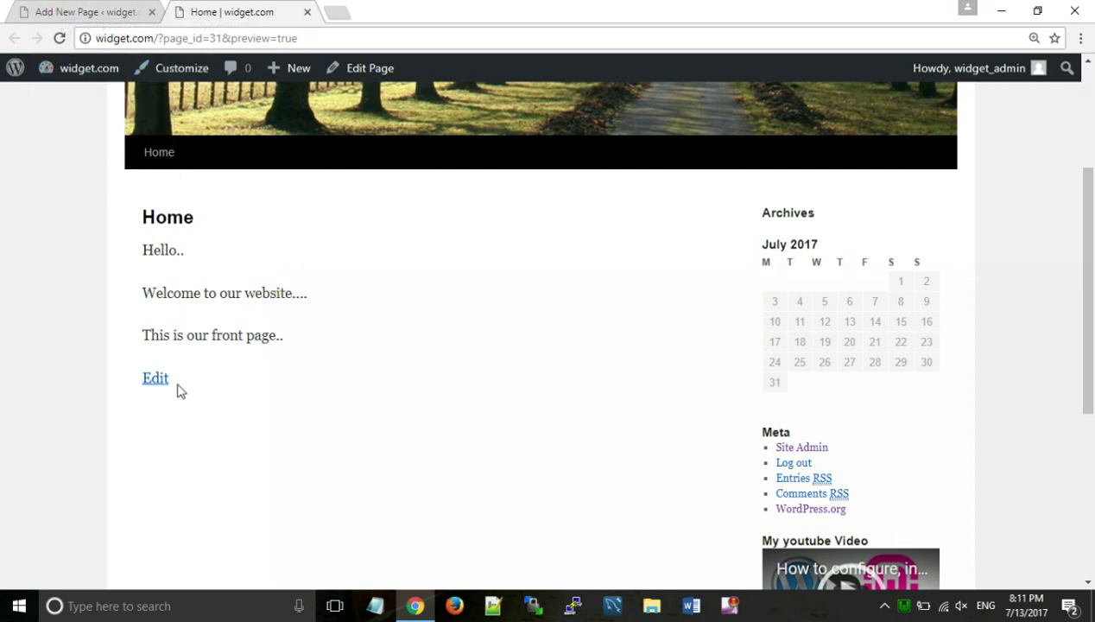
pyautogui.click(168, 239)
pyautogui.click(172, 264)
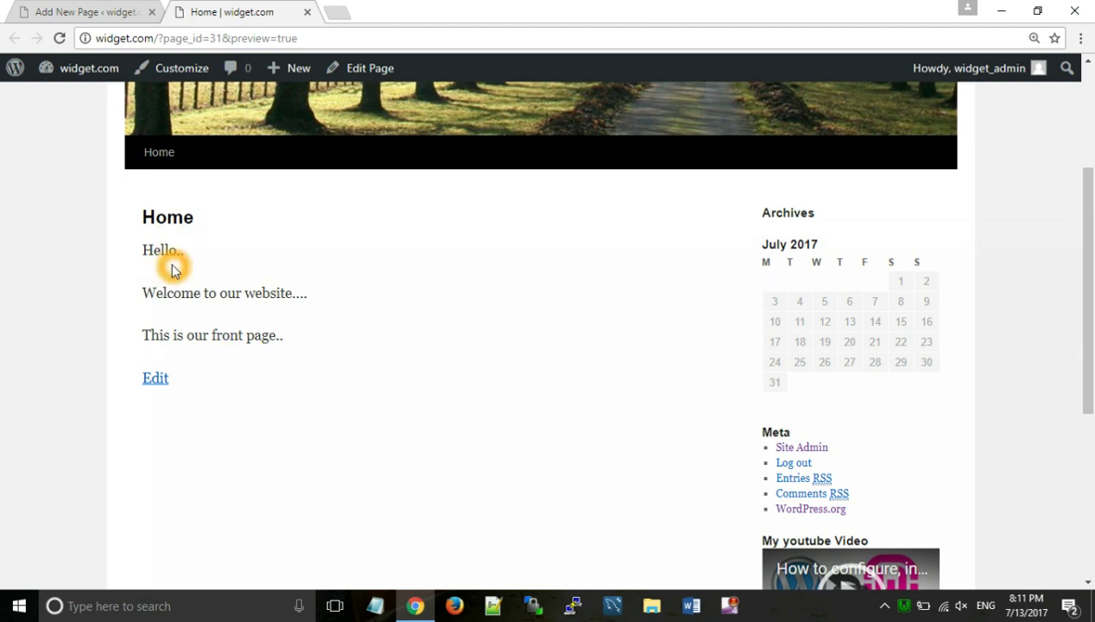
# Return to the page editor and publish the Home page.
pyautogui.click(82, 12)
pyautogui.click(371, 358)
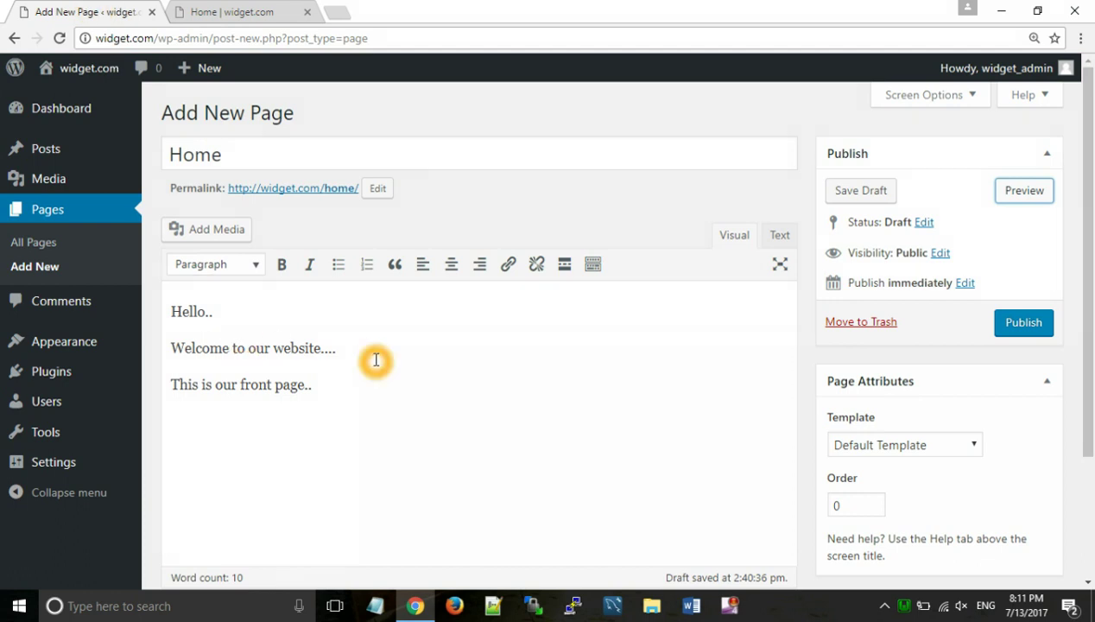
pyautogui.scroll(-1, 374, 359)
pyautogui.click(604, 341)
pyautogui.scroll(1, 606, 342)
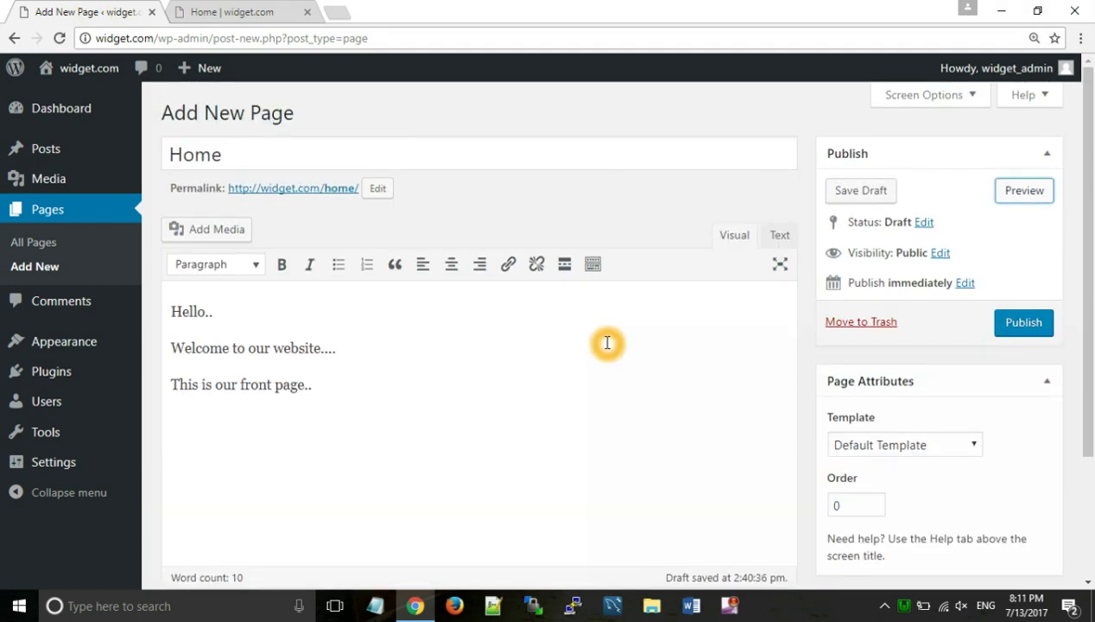
pyautogui.click(1020, 336)
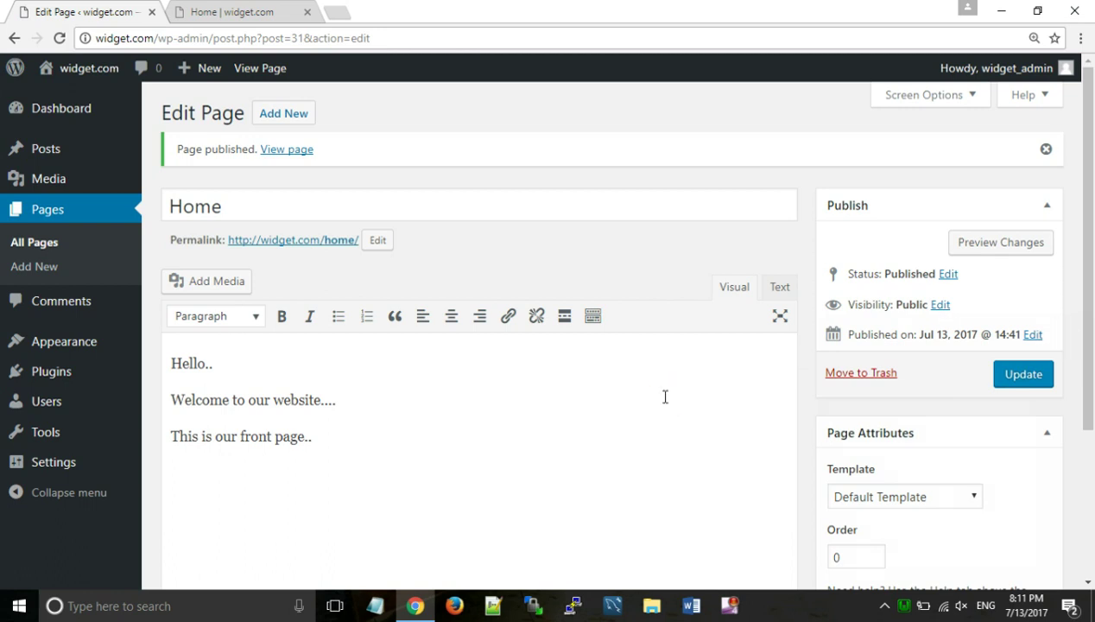
pyautogui.click(333, 443)
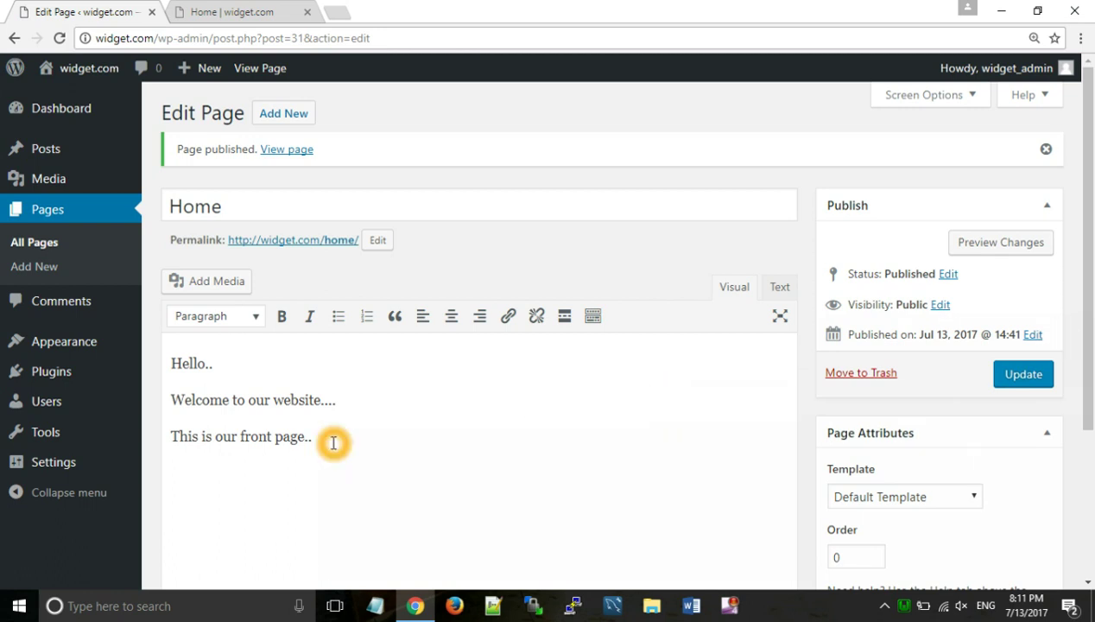
pyautogui.click(606, 424)
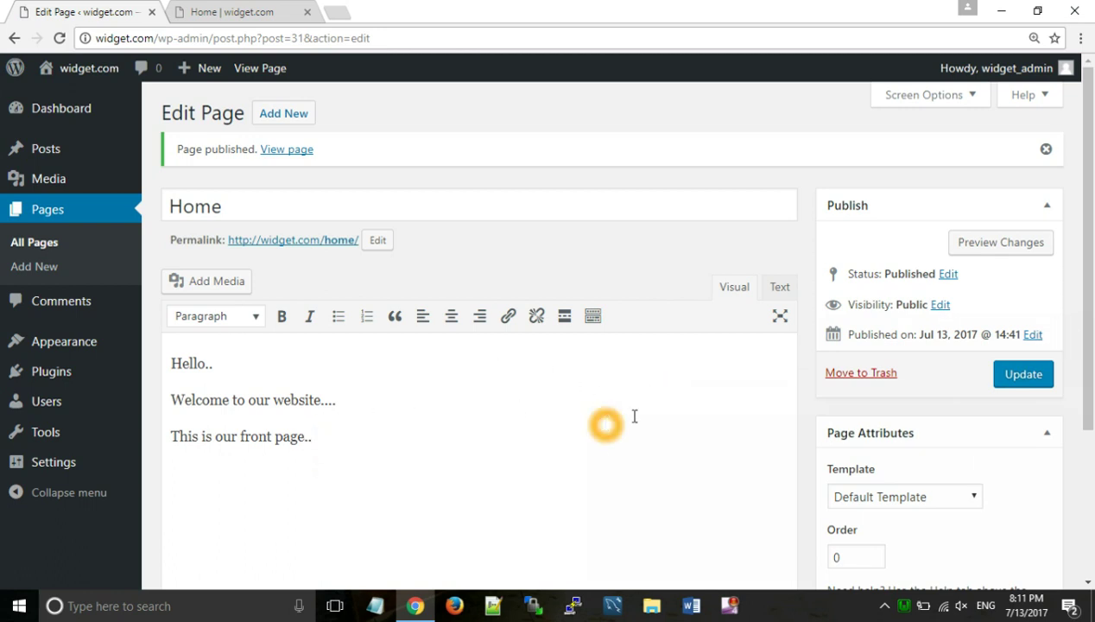
pyautogui.click(1043, 376)
pyautogui.click(521, 101)
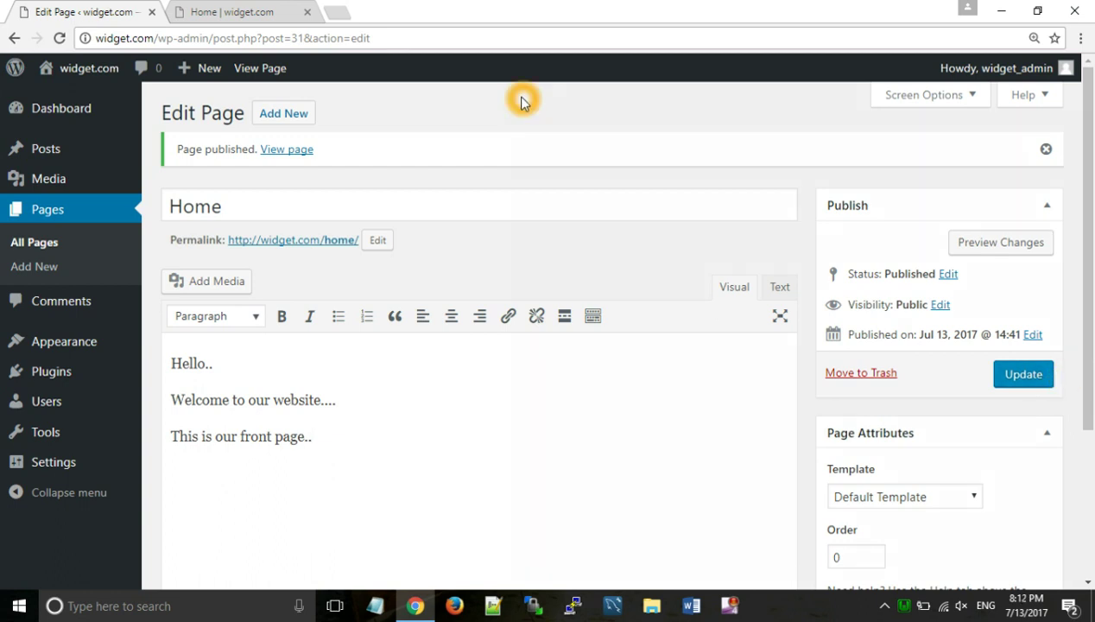
# Add a new page to the site and title it "Menu1".
pyautogui.click(284, 117)
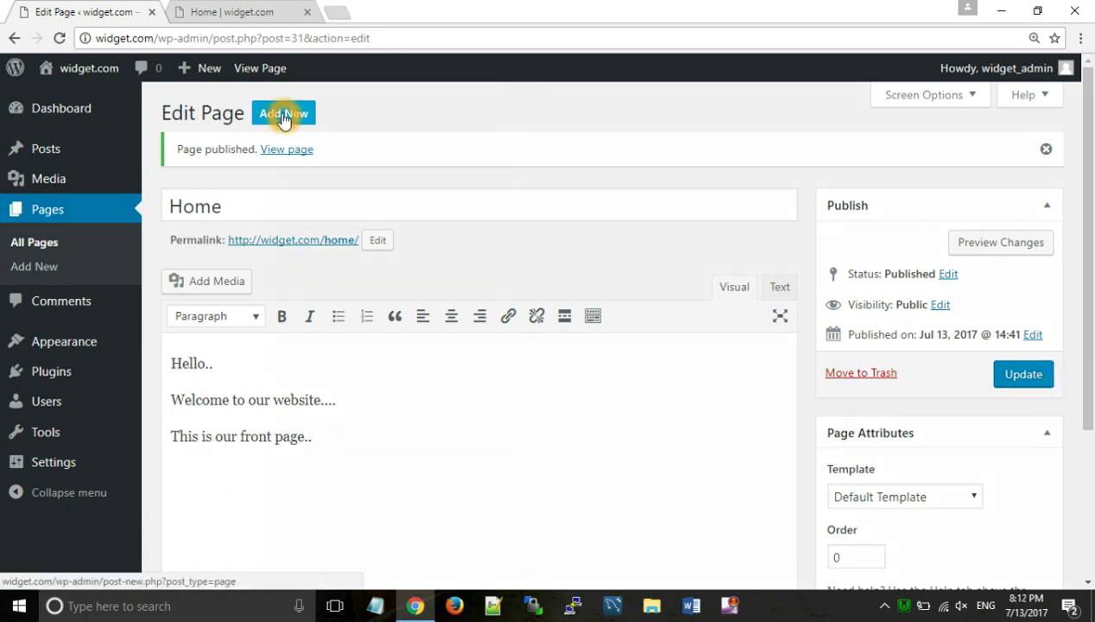
pyautogui.click(283, 118)
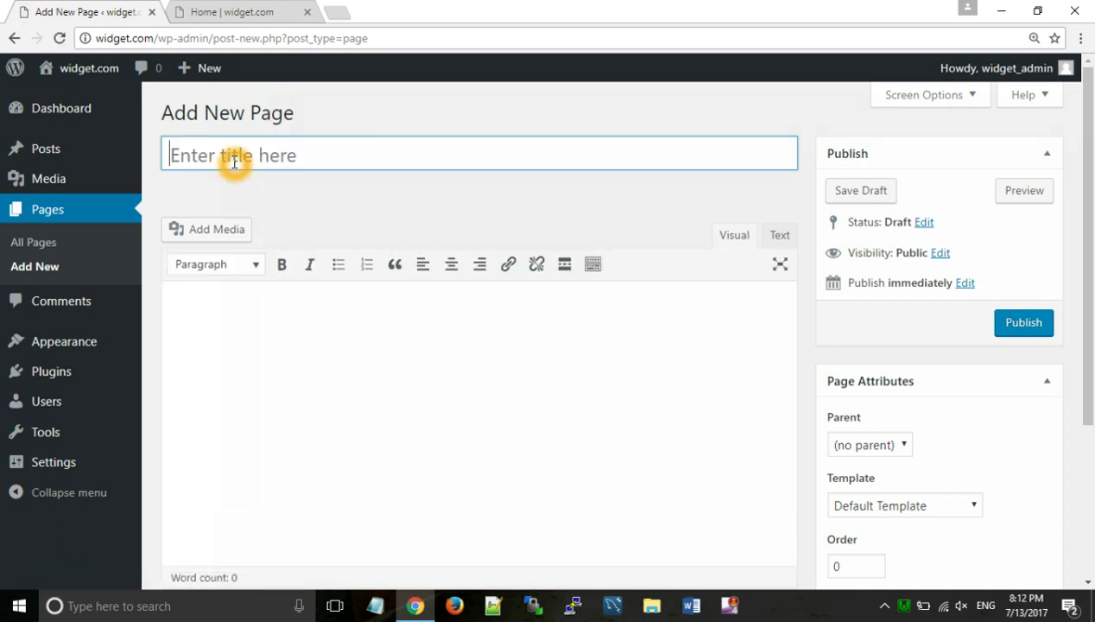
pyautogui.click(234, 162)
pyautogui.write('Menu')
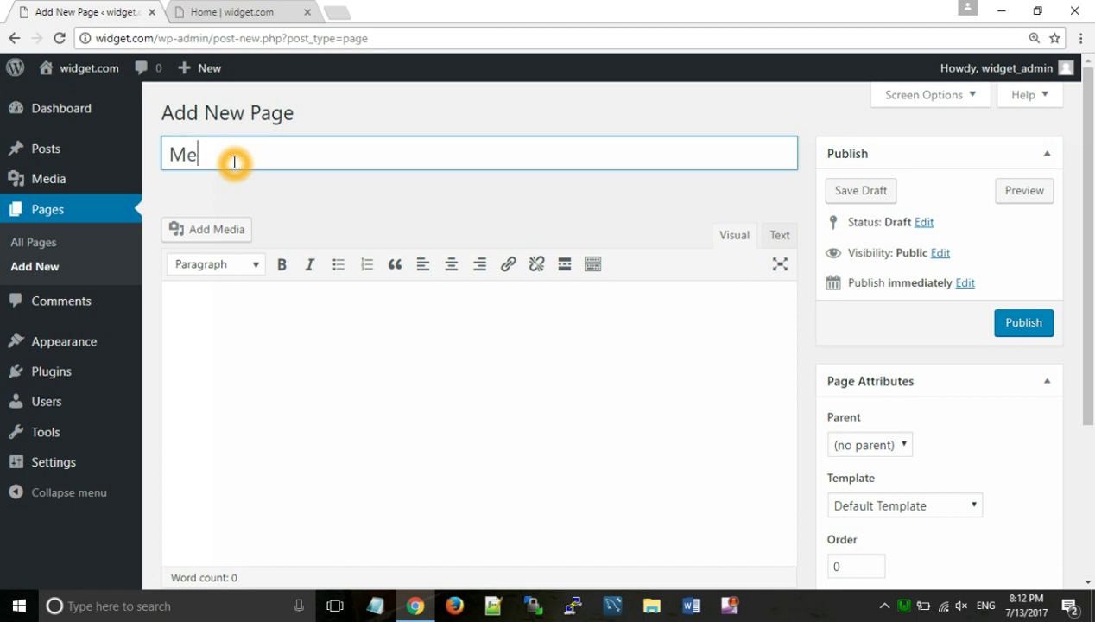
pyautogui.click(237, 293)
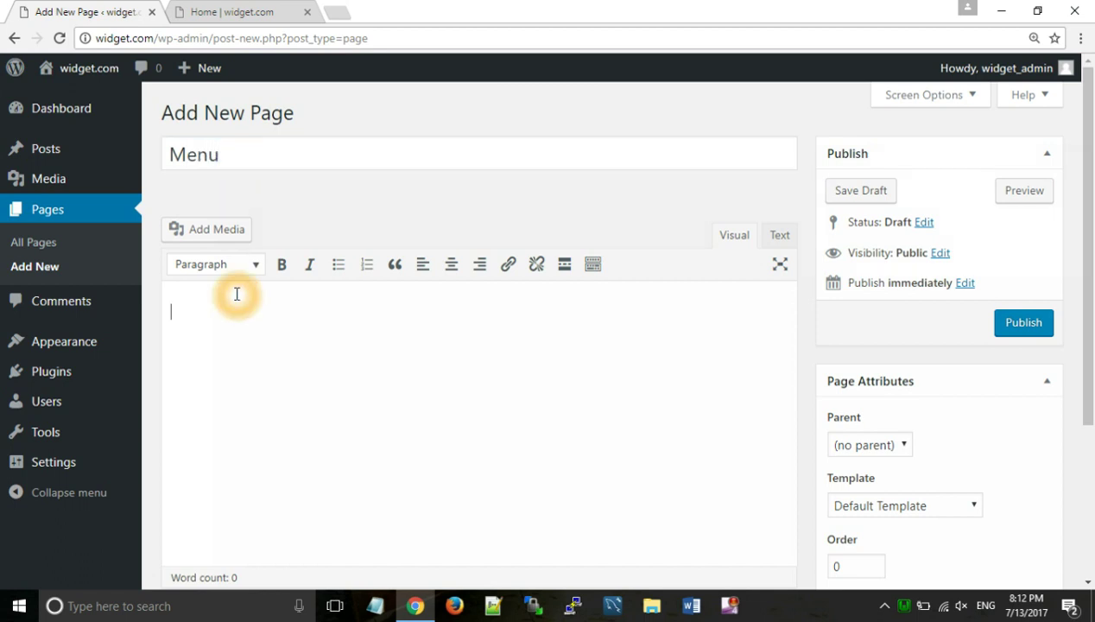
pyautogui.write('Thu')
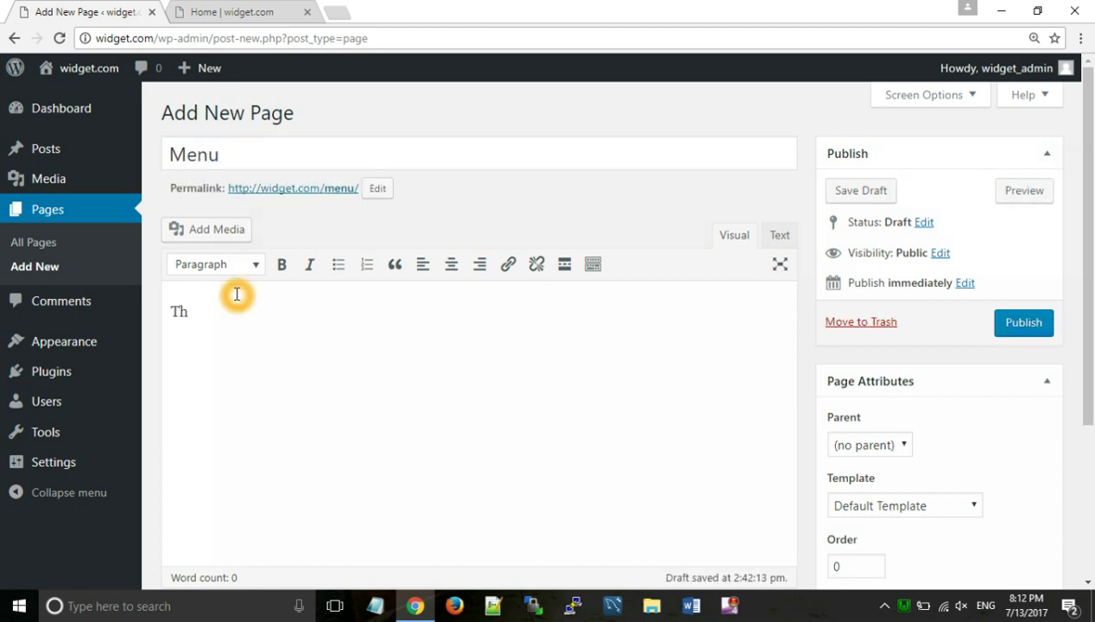
pyautogui.click(260, 155)
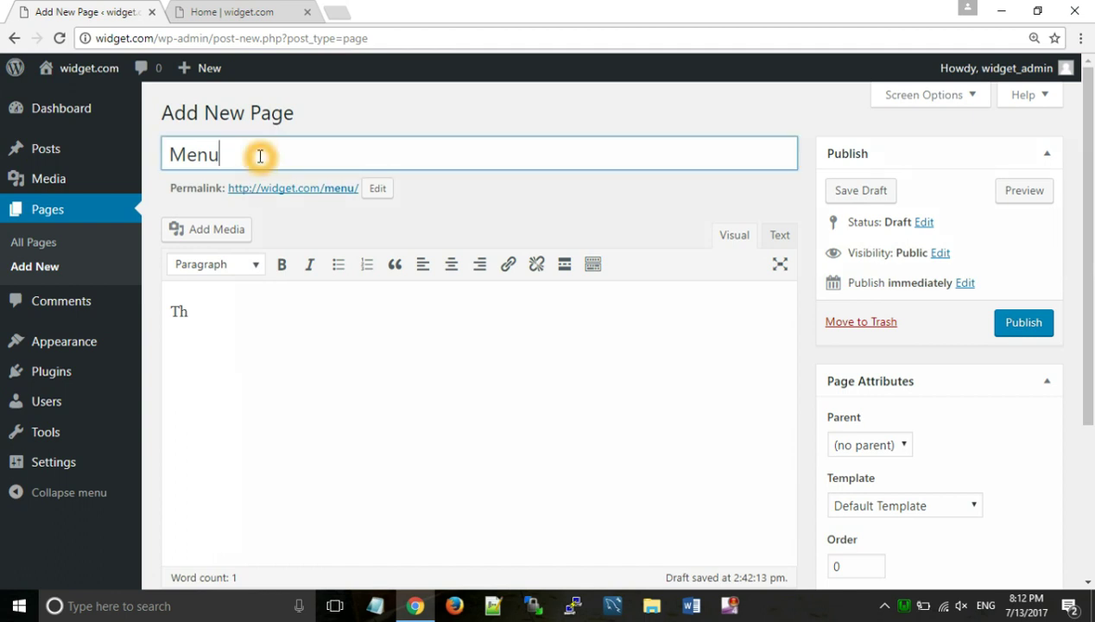
pyautogui.write('1')
# Enter "This is our First menu page..." as the body text of the Menu1 page and publish it.
pyautogui.click(222, 311)
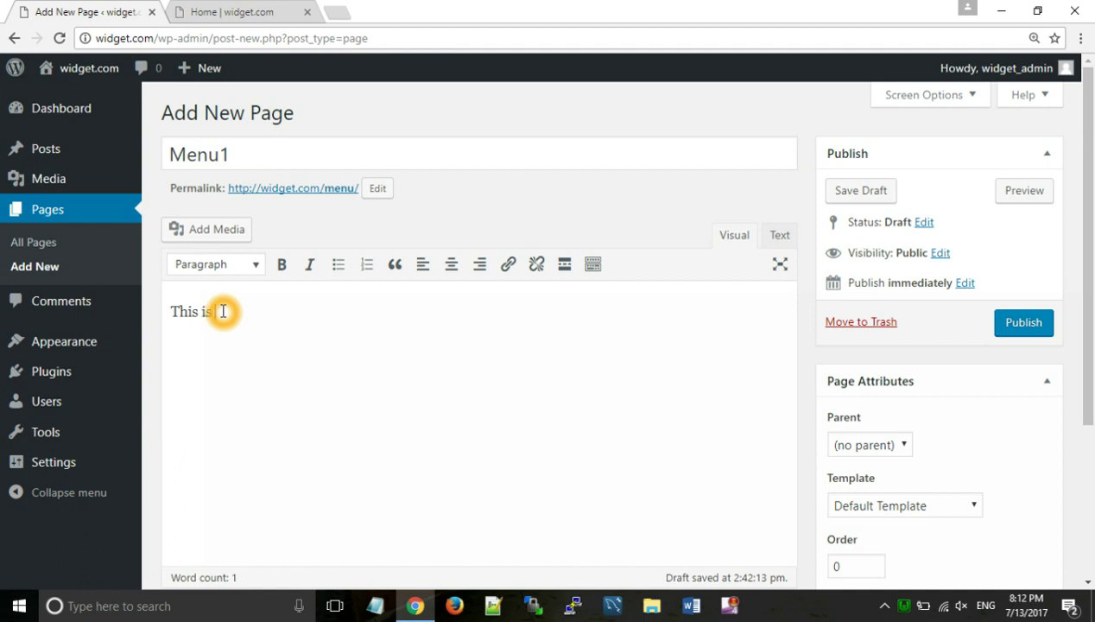
pyautogui.write('is is o')
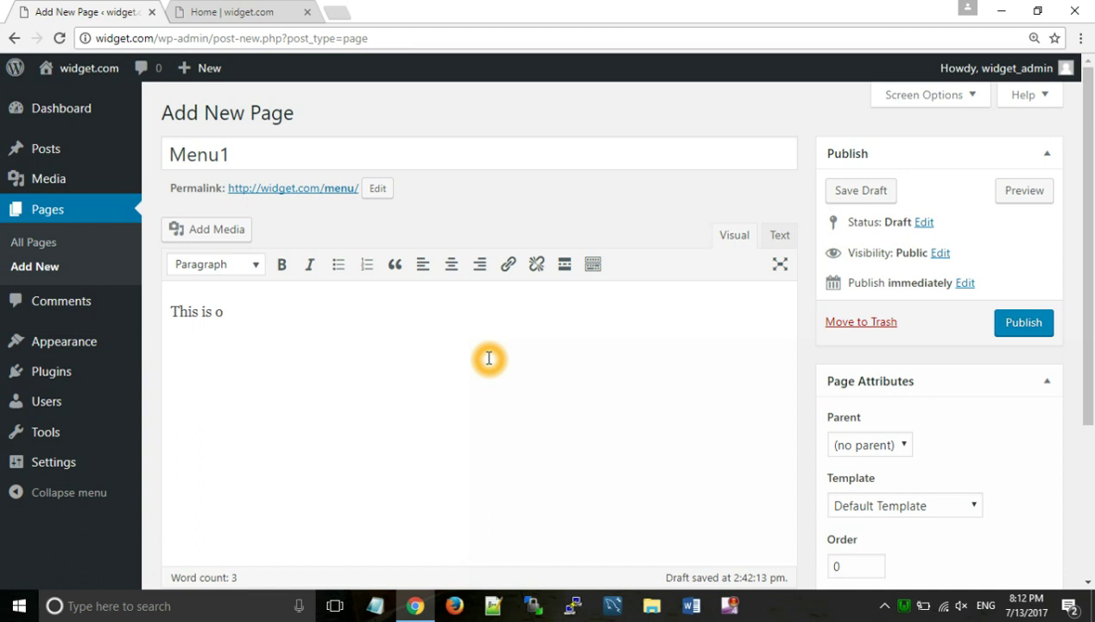
pyautogui.write('ur First menu ')
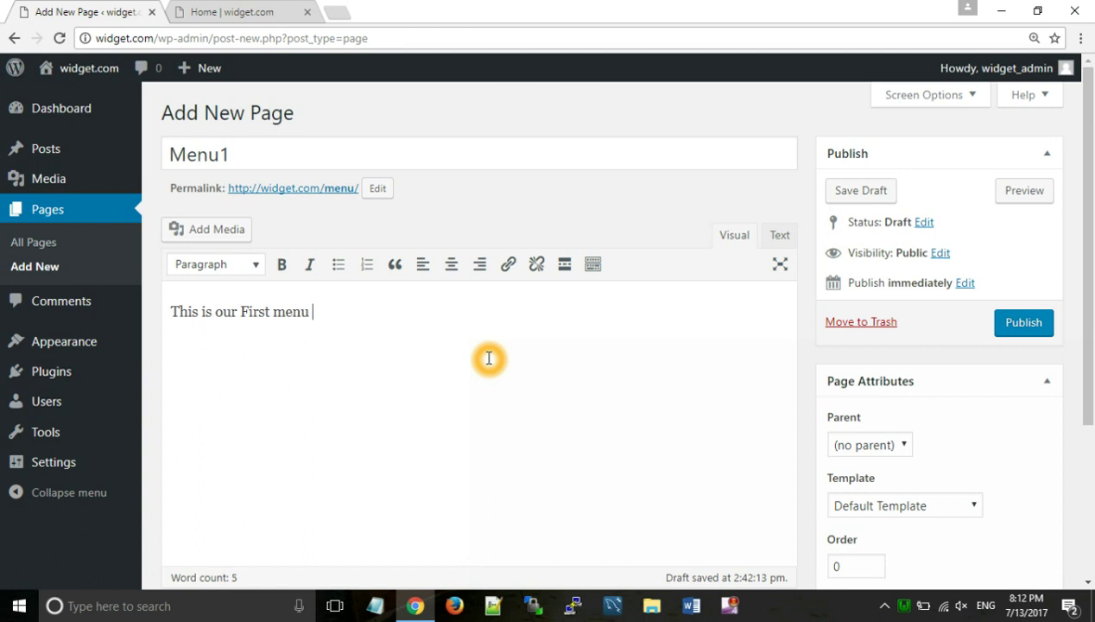
pyautogui.write('page...')
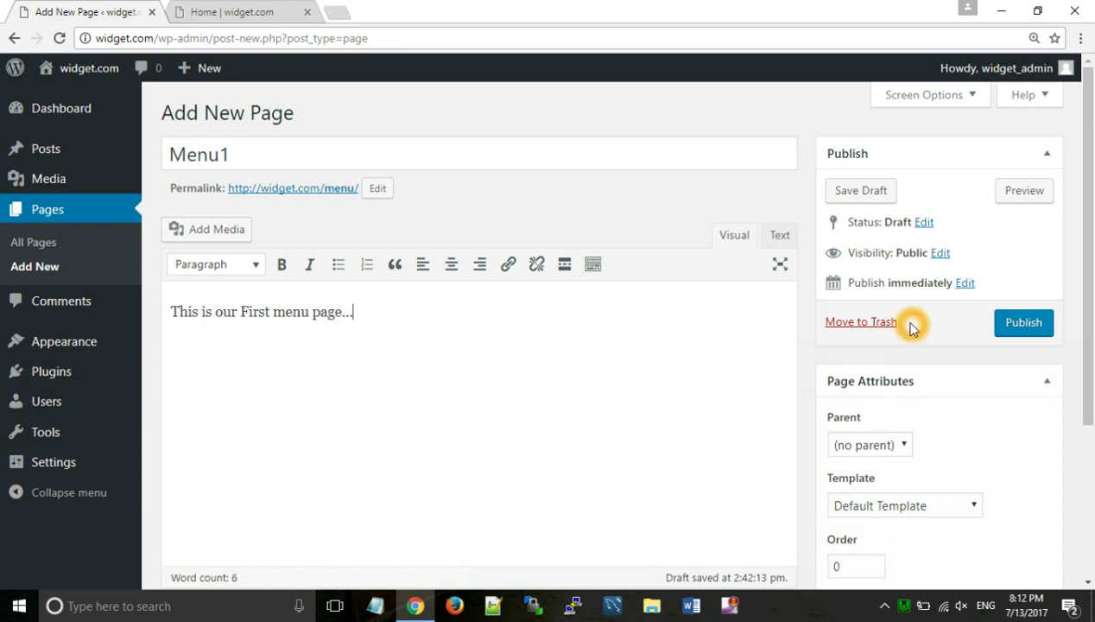
pyautogui.click(1004, 326)
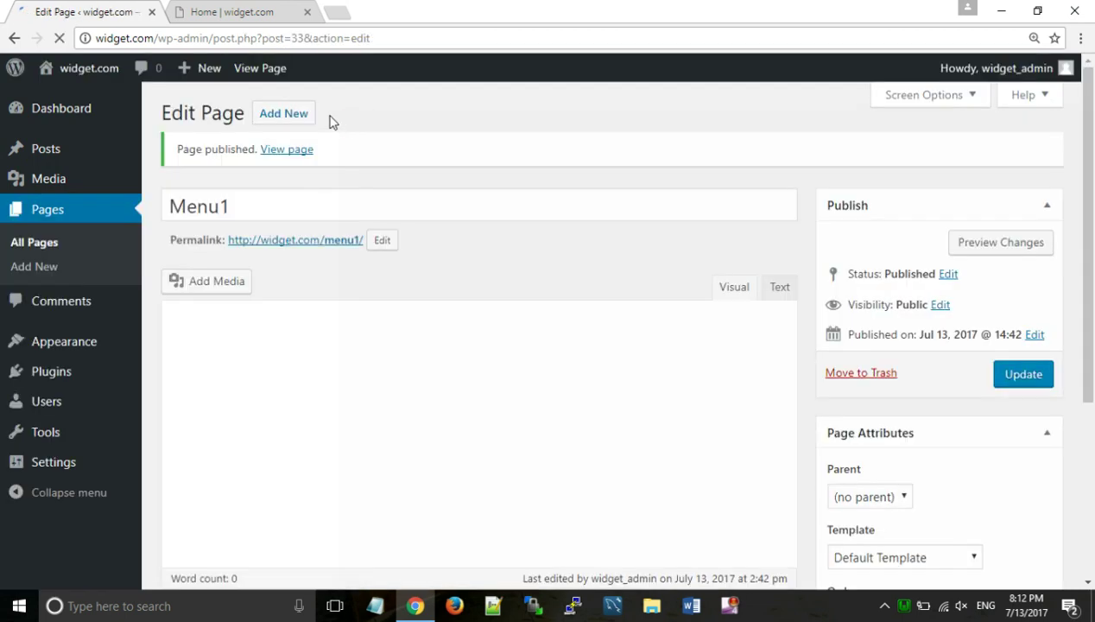
# Add another new page to the site and title it "Menu2".
pyautogui.click(270, 116)
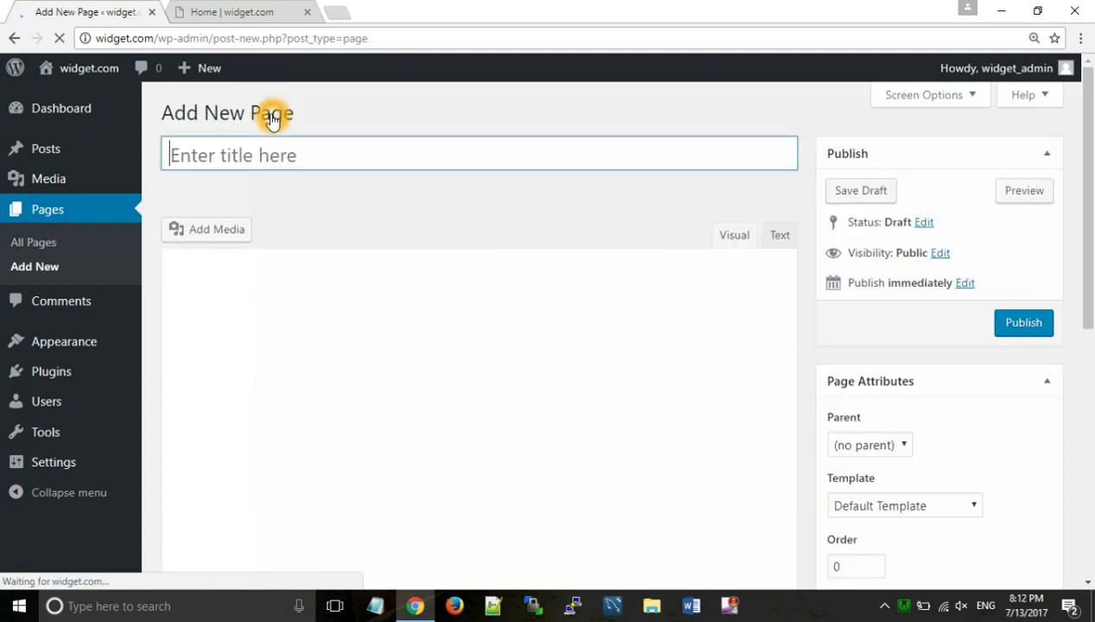
pyautogui.write('Menju')
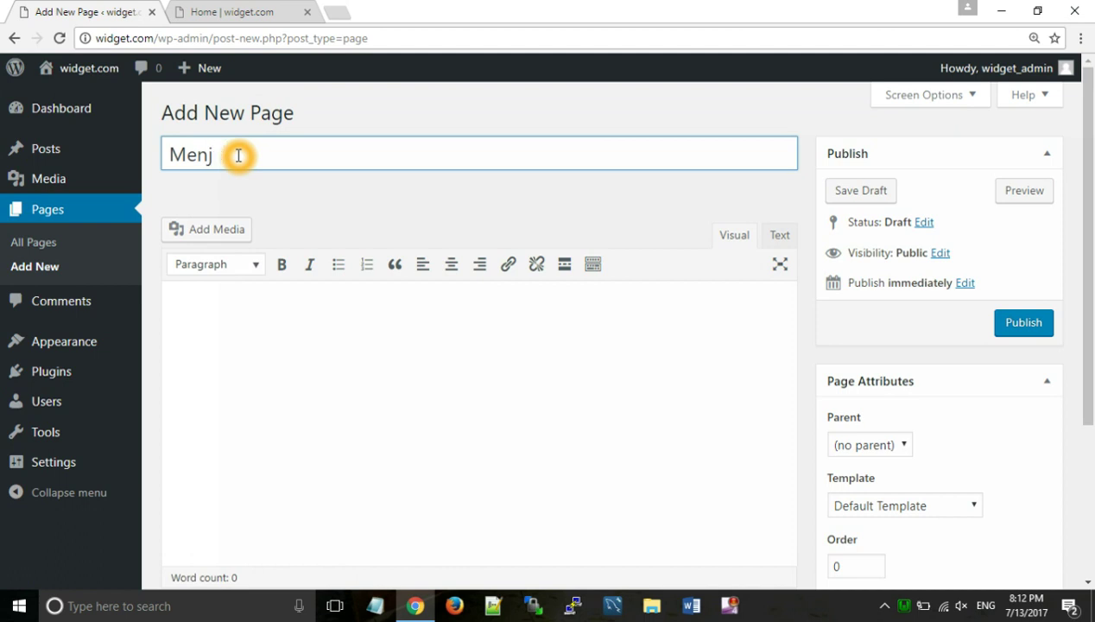
pyautogui.press('BackSpace')
pyautogui.write('u2')
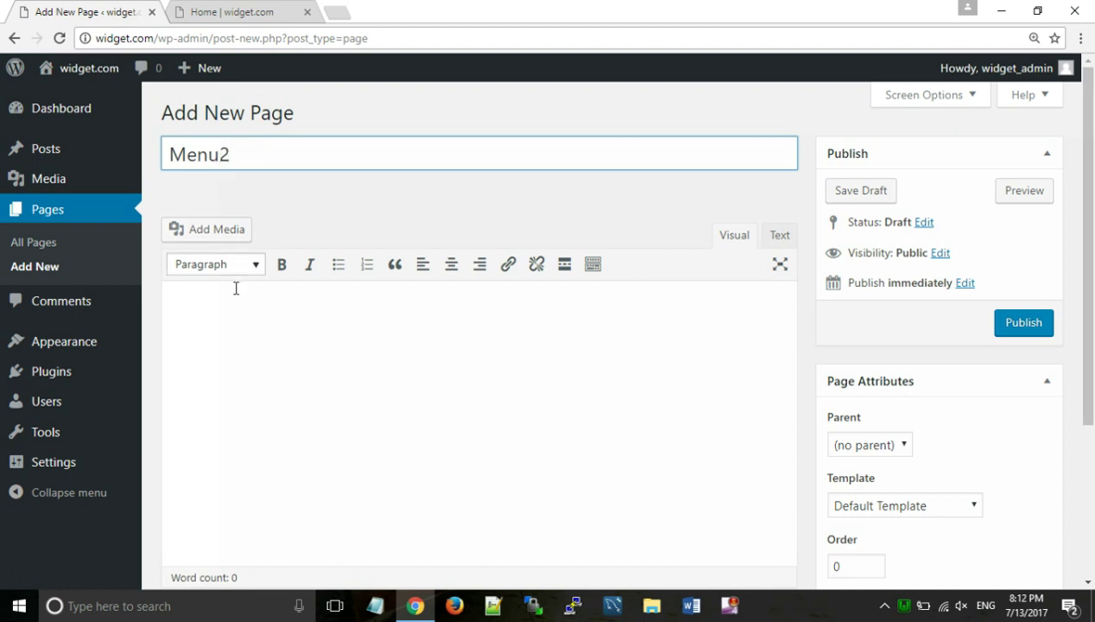
# Enter "This is our second menu." as the body text of the Menu2 page and publish it.
pyautogui.click(236, 297)
pyautogui.write('This ')
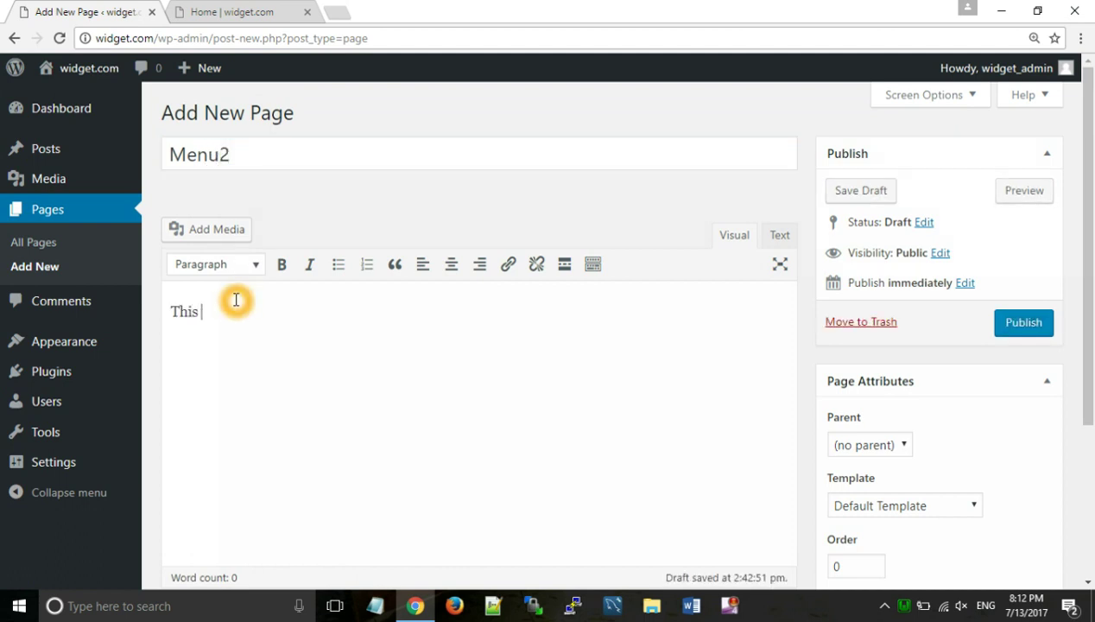
pyautogui.write('is our s')
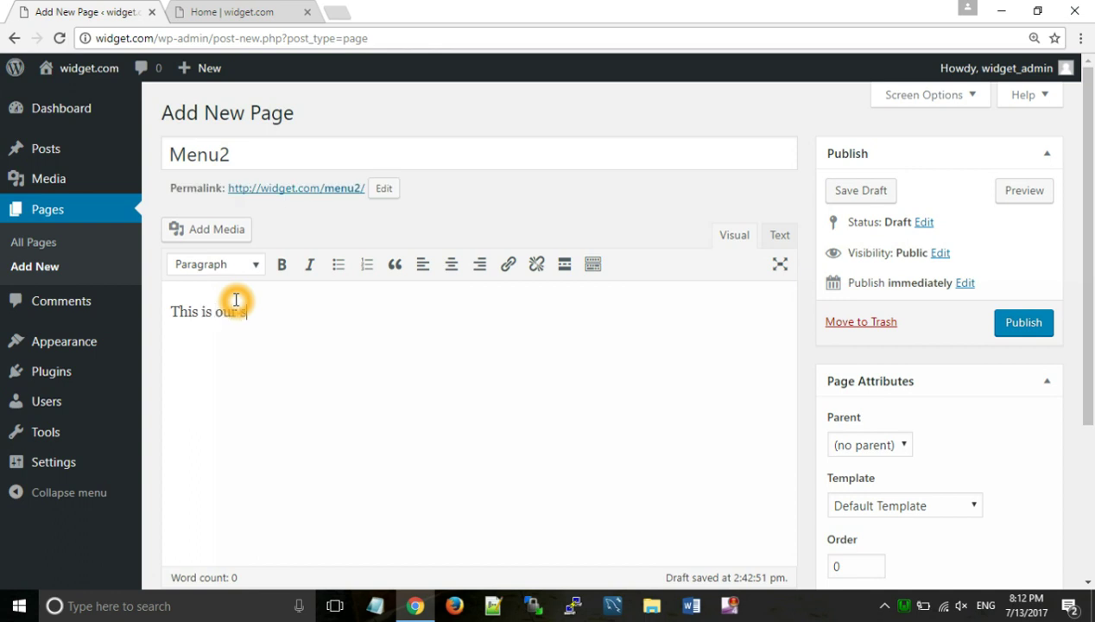
pyautogui.write('econd menu.')
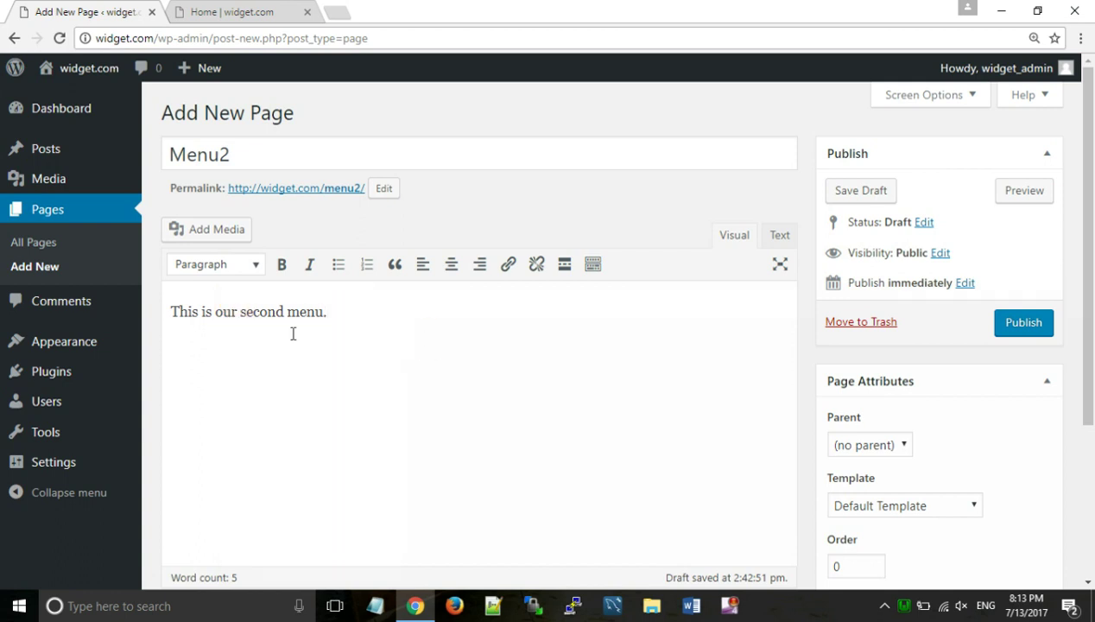
pyautogui.click(1025, 325)
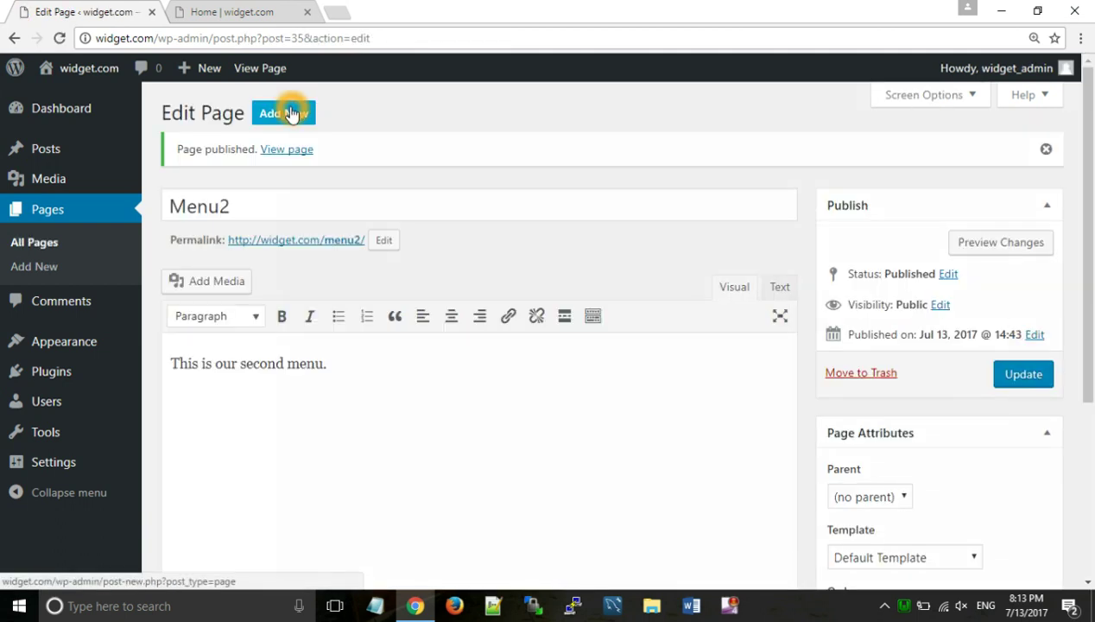
# Add and publish a new page titled "Submenu1" with the body text "This is our first submenu...".
pyautogui.click(291, 112)
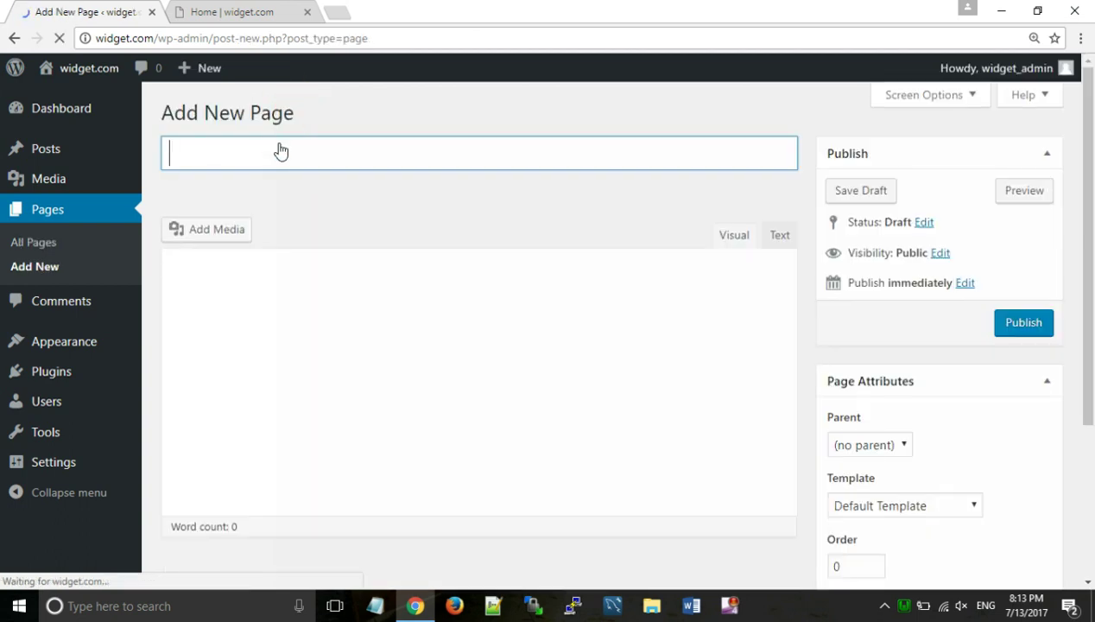
pyautogui.click(279, 149)
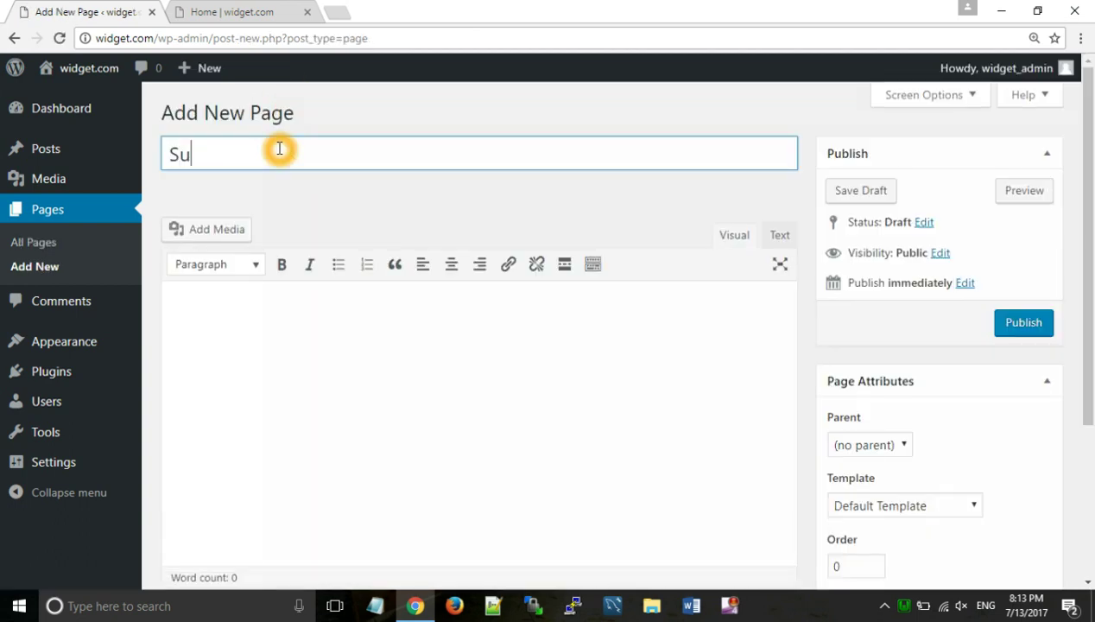
pyautogui.click(300, 352)
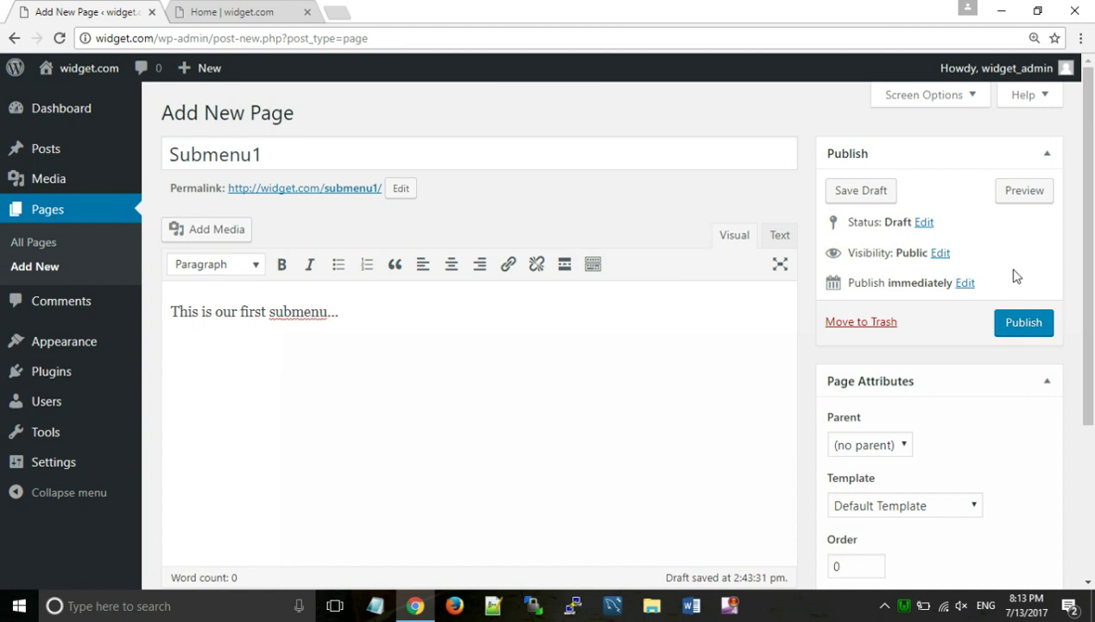
pyautogui.click(1018, 321)
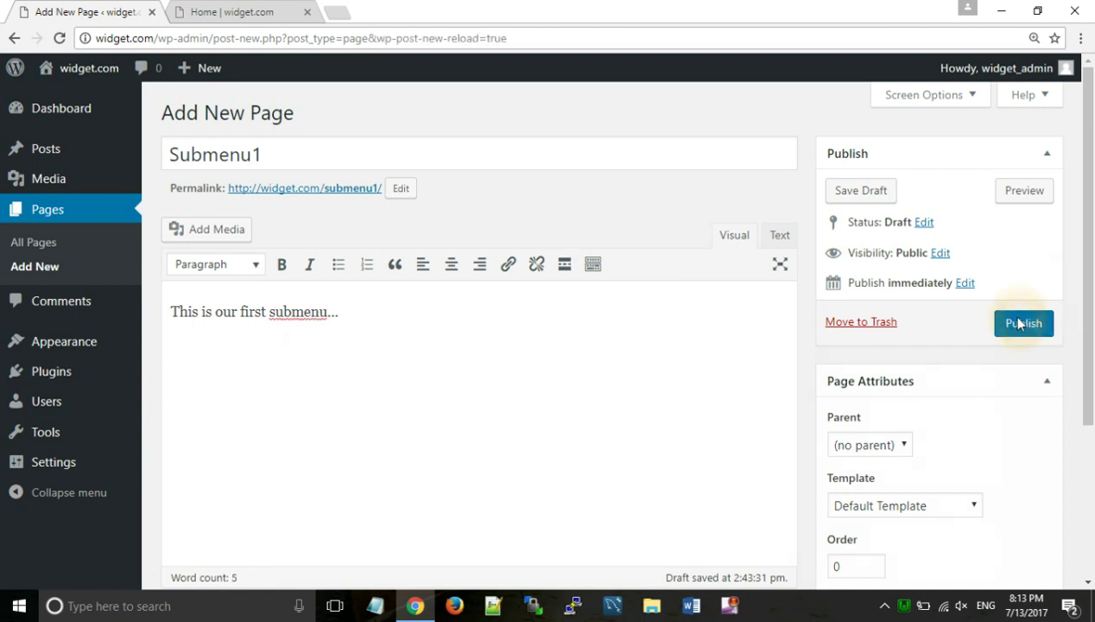
# Reload the Home page on the site and examine which pages its navigation bar lists.
pyautogui.click(198, 10)
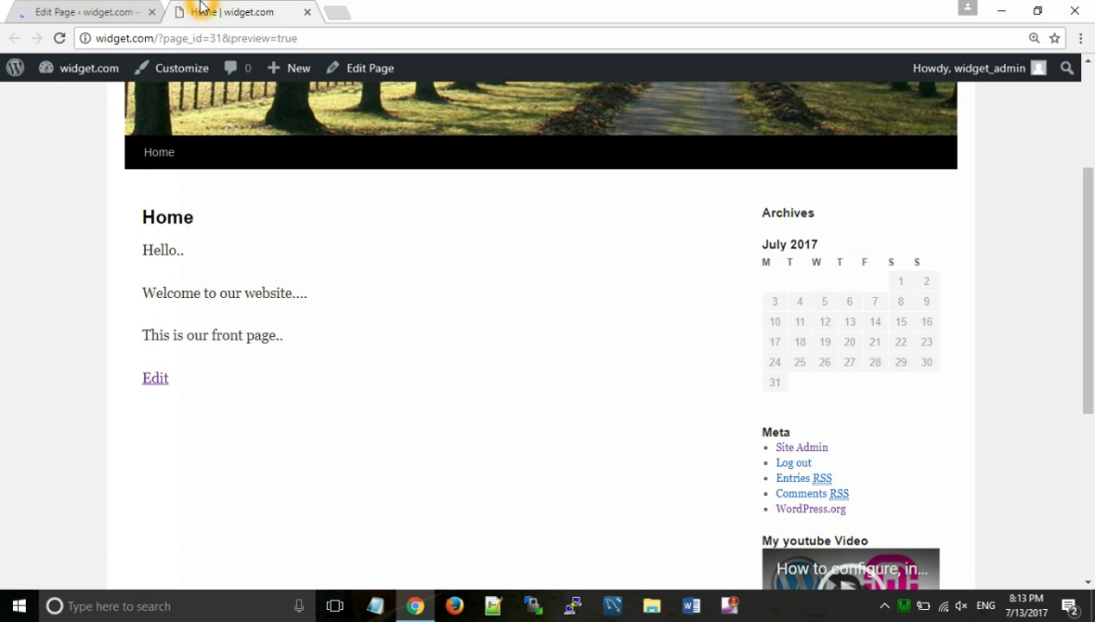
pyautogui.moveTo(78, 67)
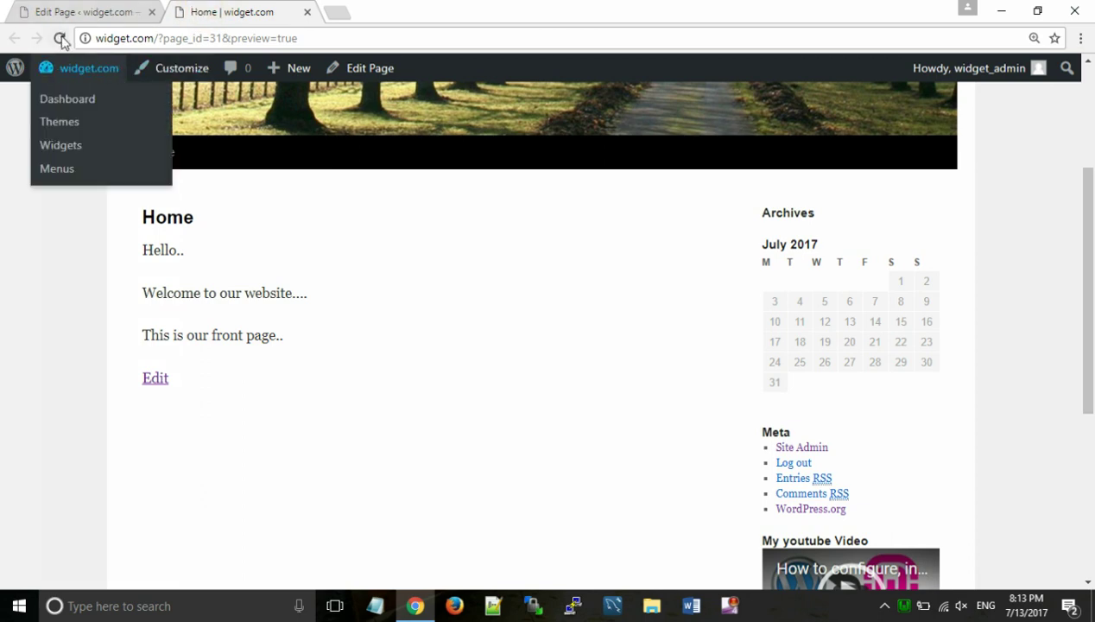
pyautogui.click(60, 38)
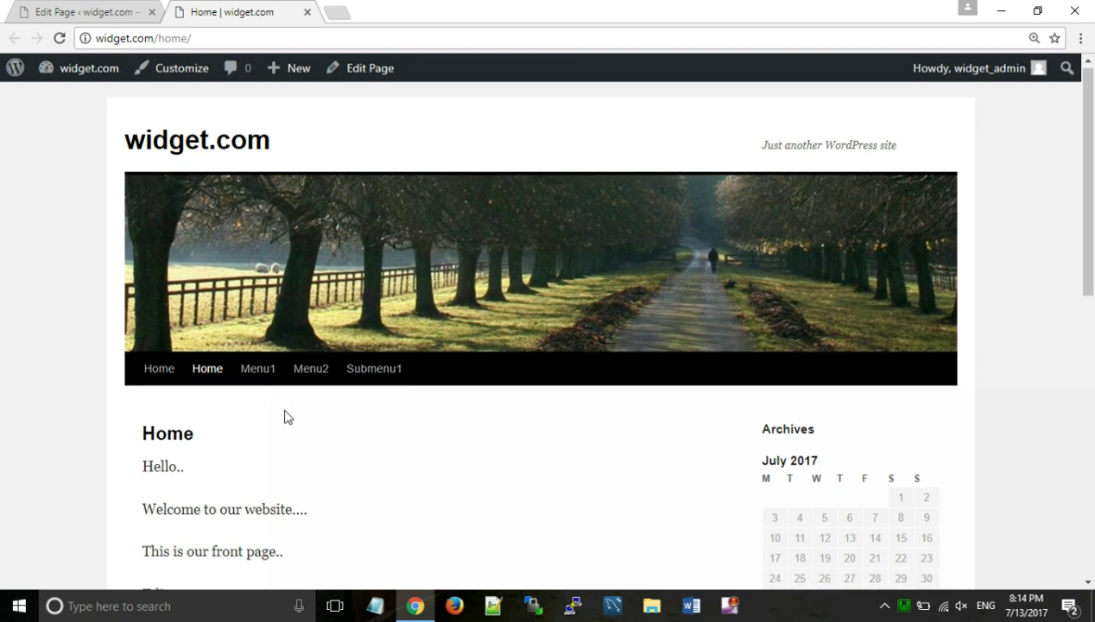
pyautogui.scroll(-4, 285, 414)
pyautogui.scroll(3, 283, 411)
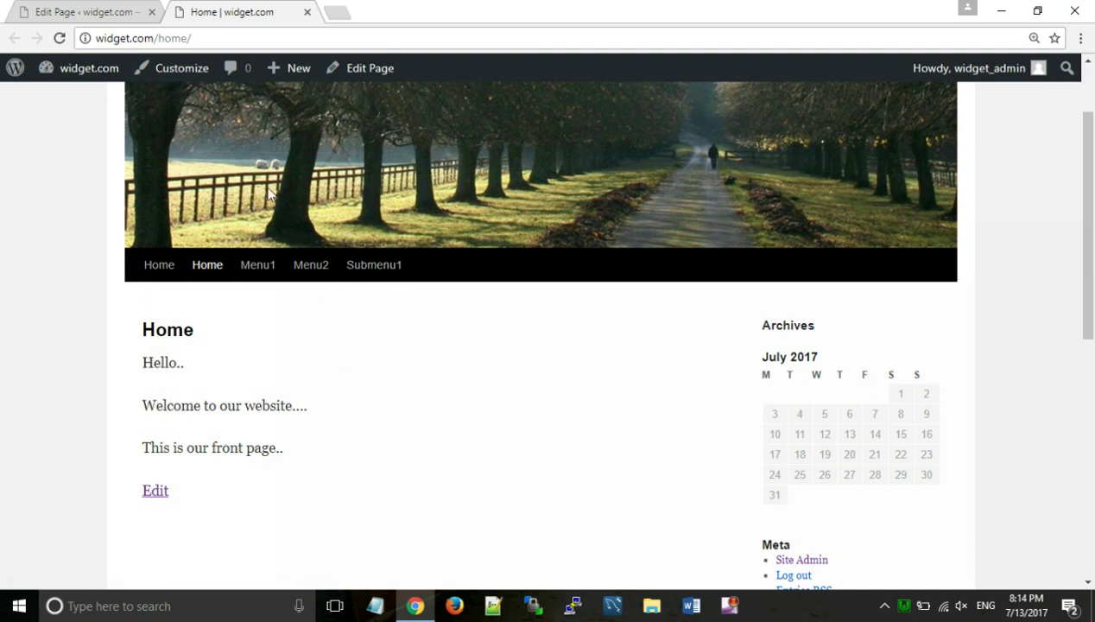
# Return to the site administration and open the management page for navigation menus.
pyautogui.click(73, 9)
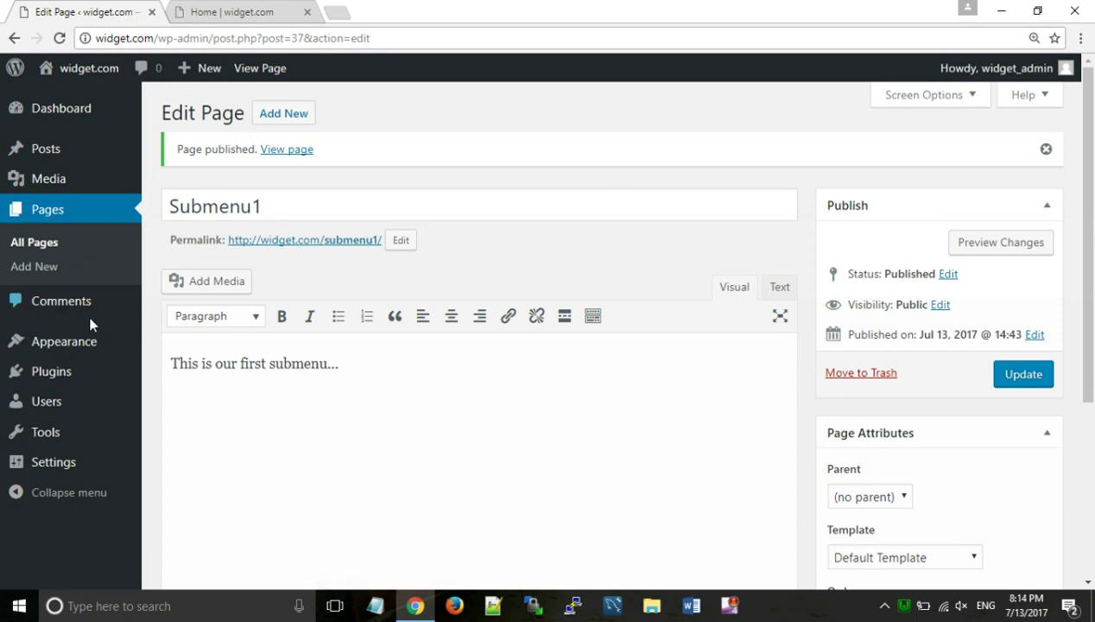
pyautogui.click(78, 342)
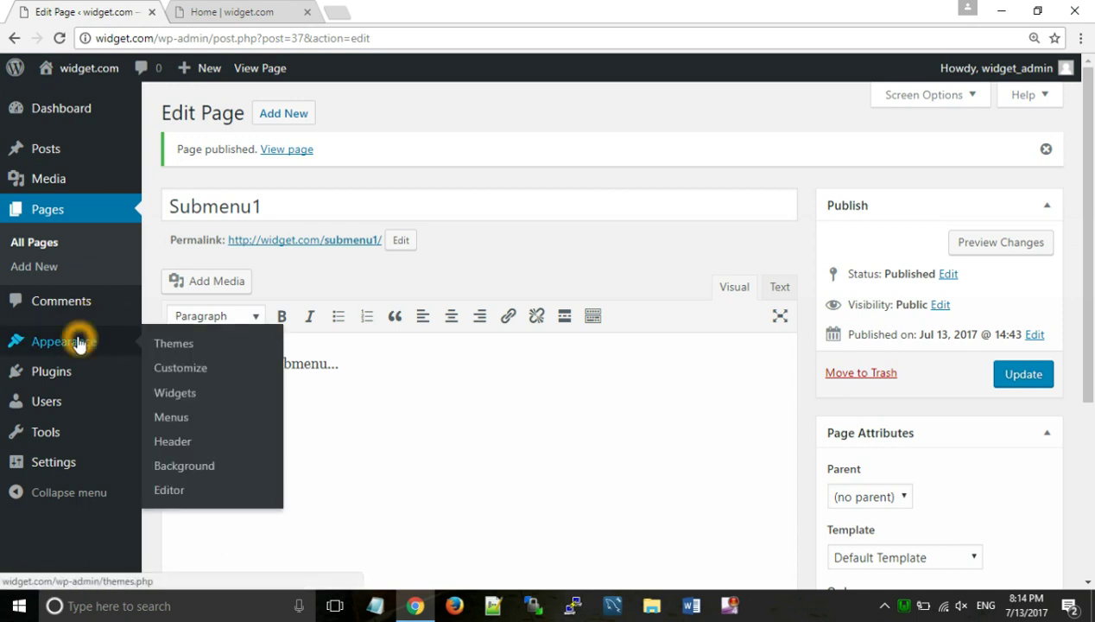
pyautogui.click(173, 418)
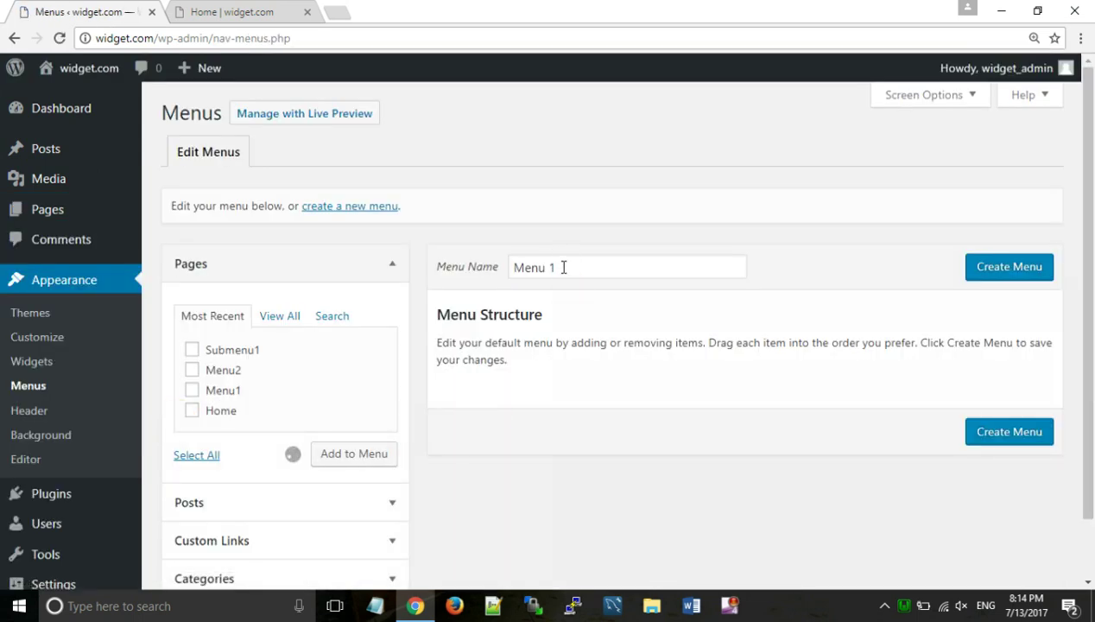
# Create a new navigation menu named "main menu".
pyautogui.click(563, 266)
pyautogui.click(332, 214)
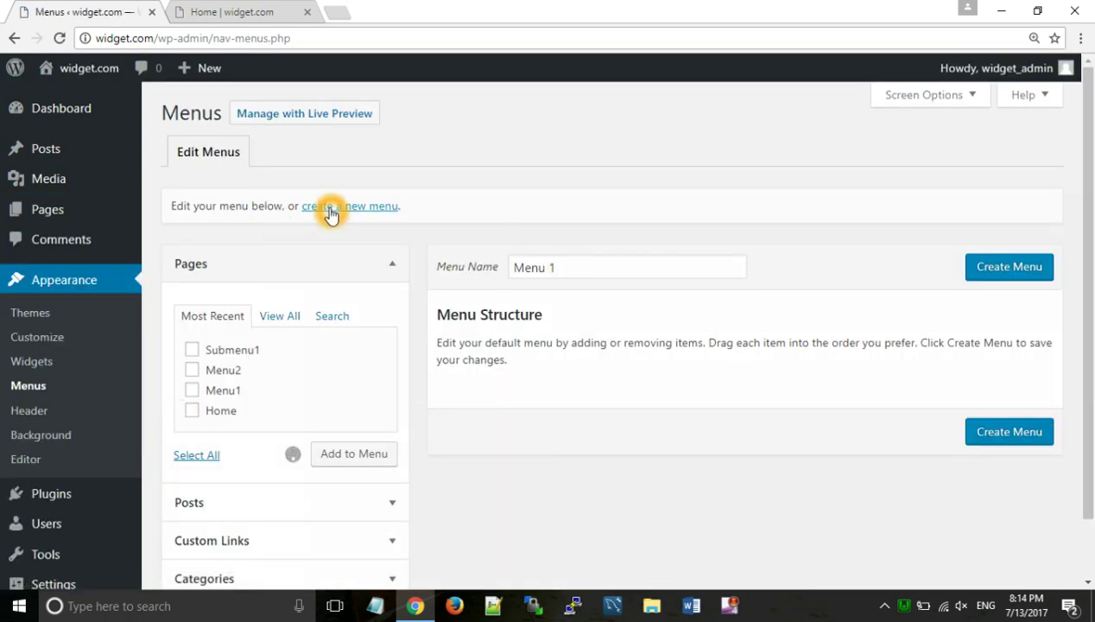
pyautogui.click(333, 215)
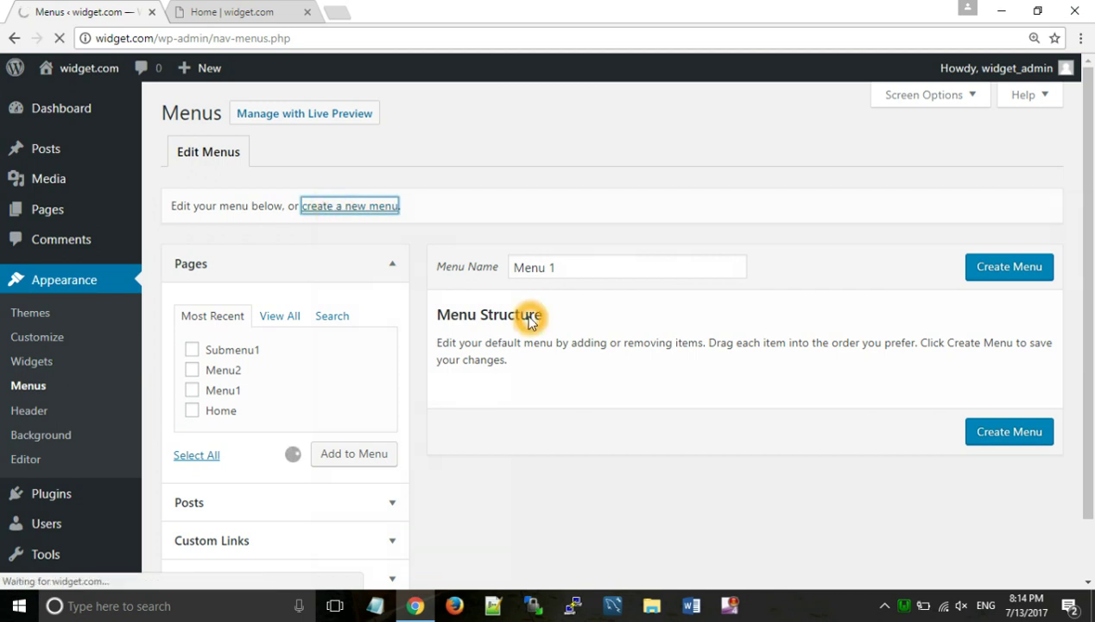
pyautogui.click(374, 211)
pyautogui.click(590, 268)
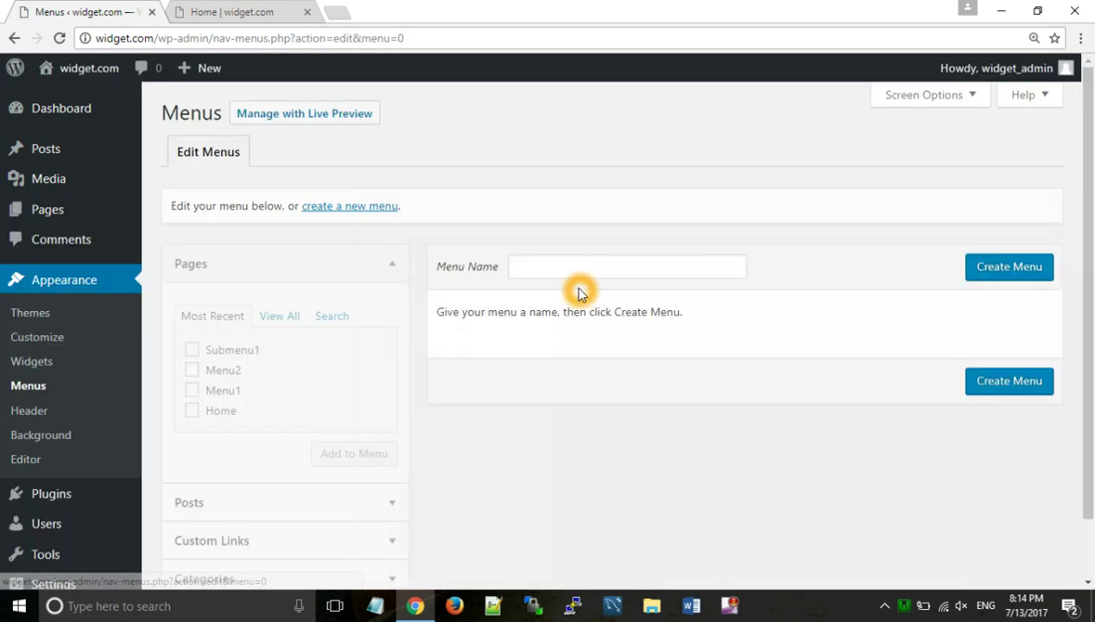
pyautogui.click(574, 273)
pyautogui.write('mai')
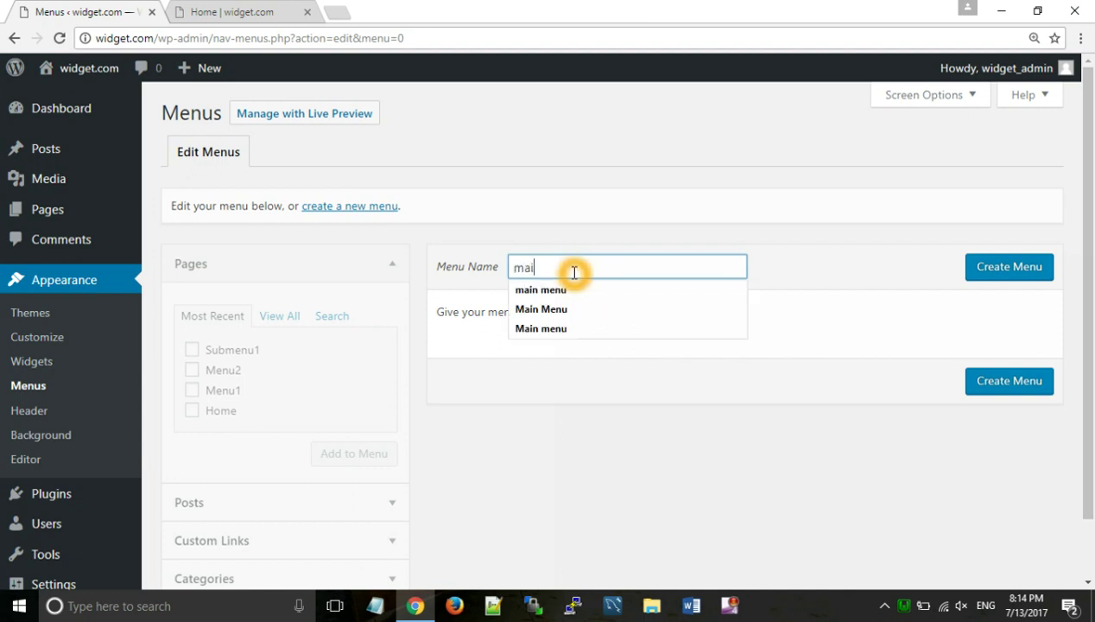
pyautogui.write('n menu')
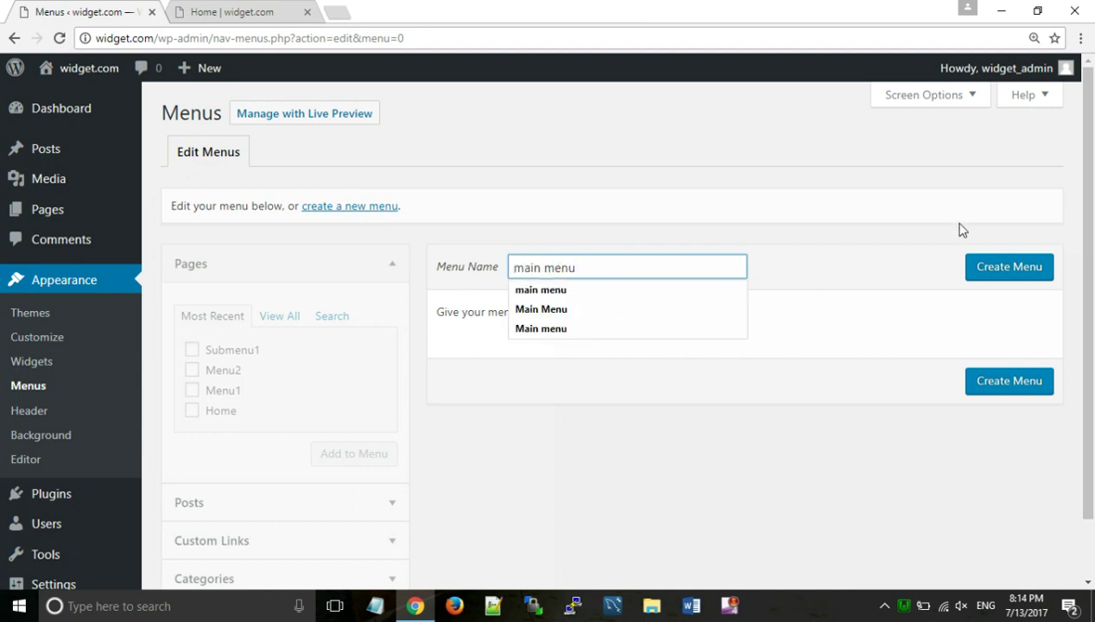
pyautogui.click(1007, 273)
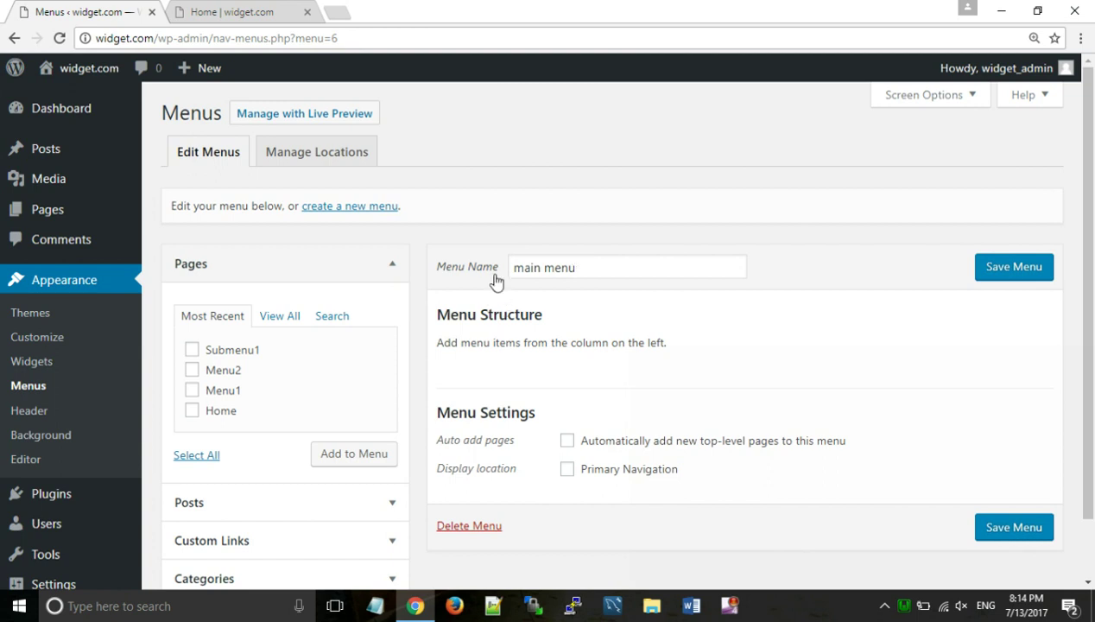
# Add the Home, Menu1, Menu2 and Submenu1 pages, in that order, to the "main menu" structure.
pyautogui.click(500, 401)
pyautogui.click(547, 350)
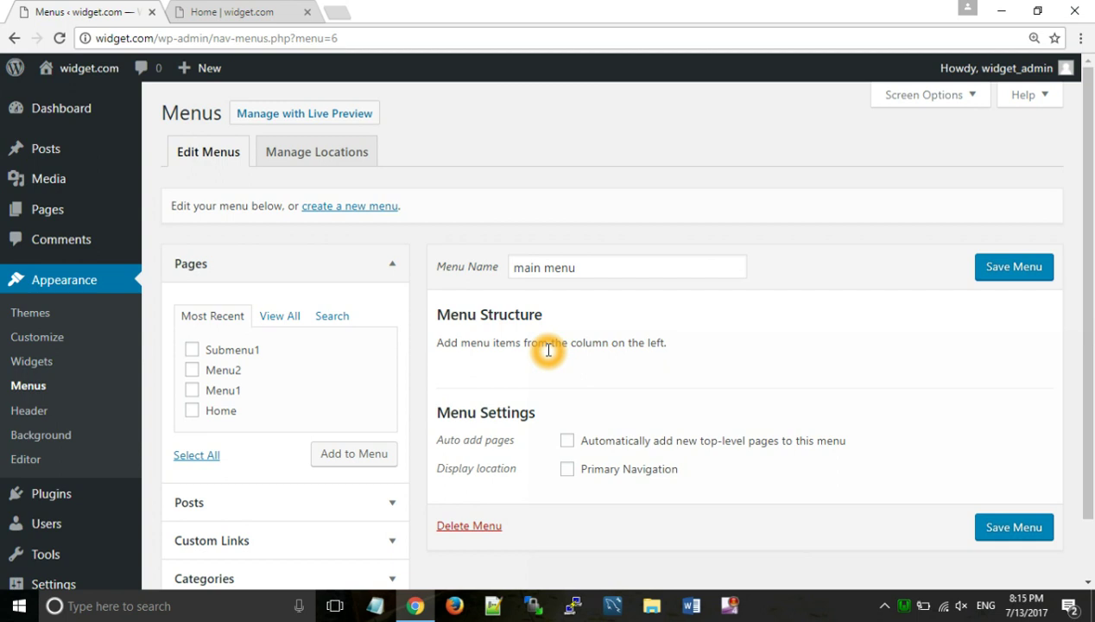
pyautogui.click(193, 411)
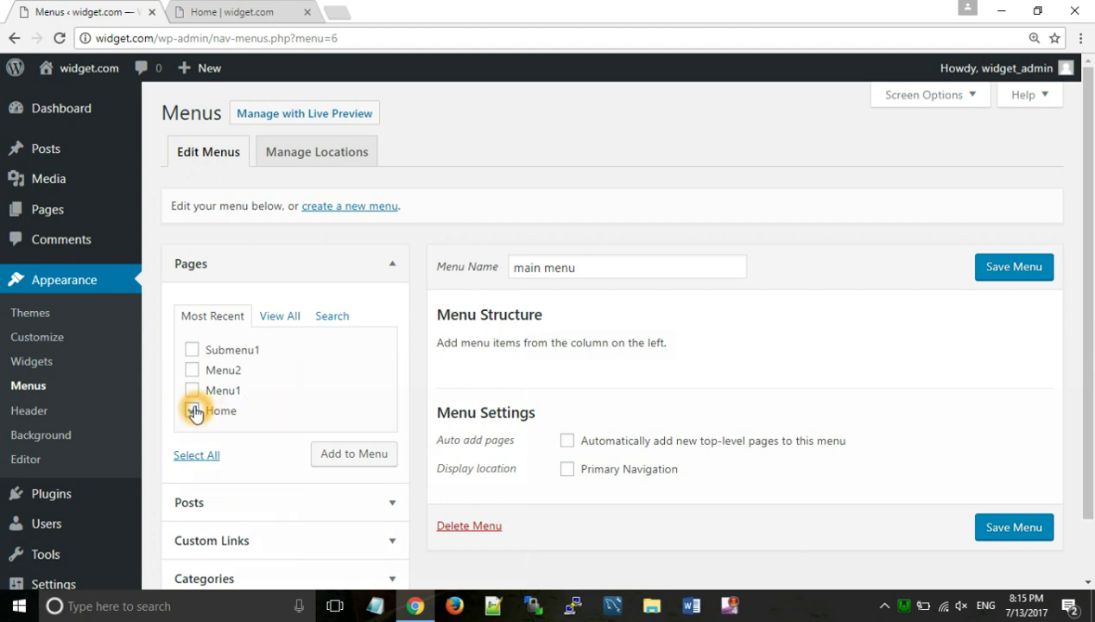
pyautogui.click(329, 456)
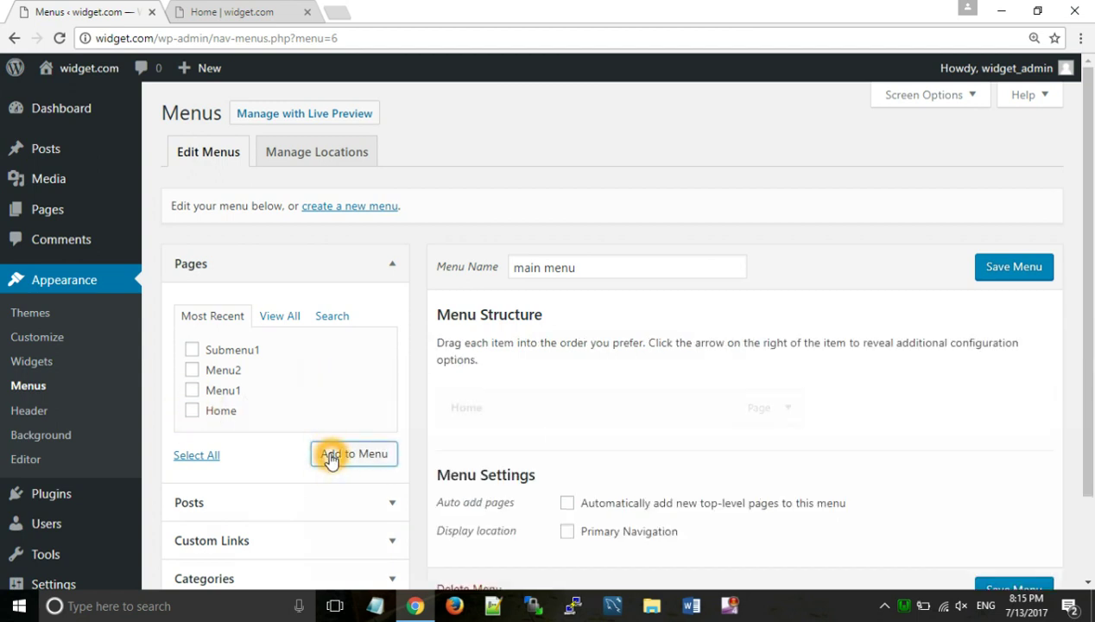
pyautogui.click(194, 394)
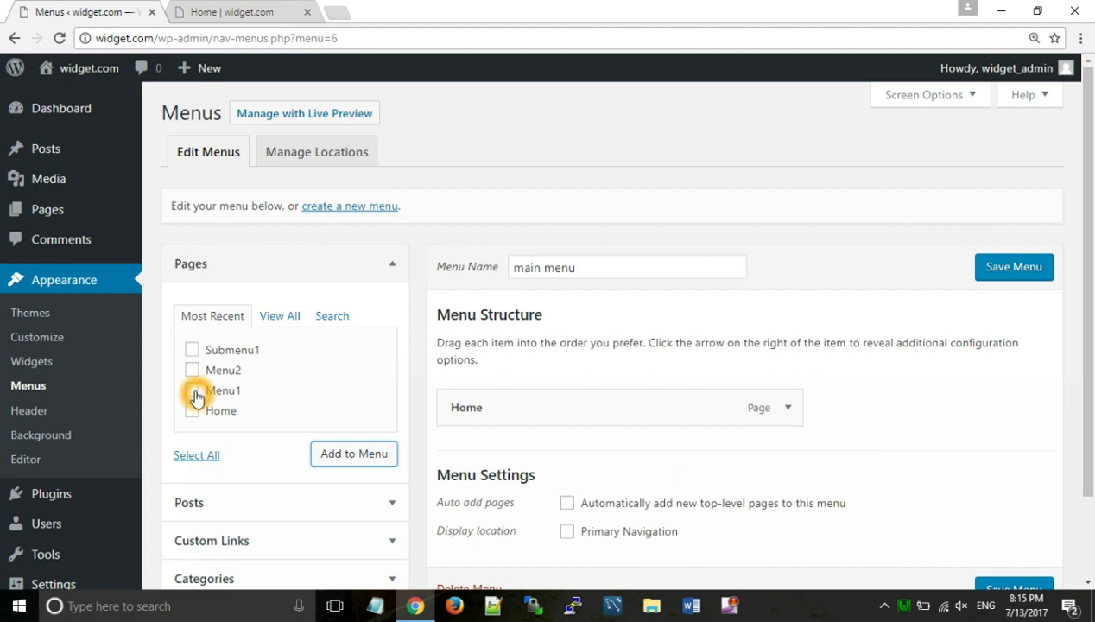
pyautogui.click(338, 468)
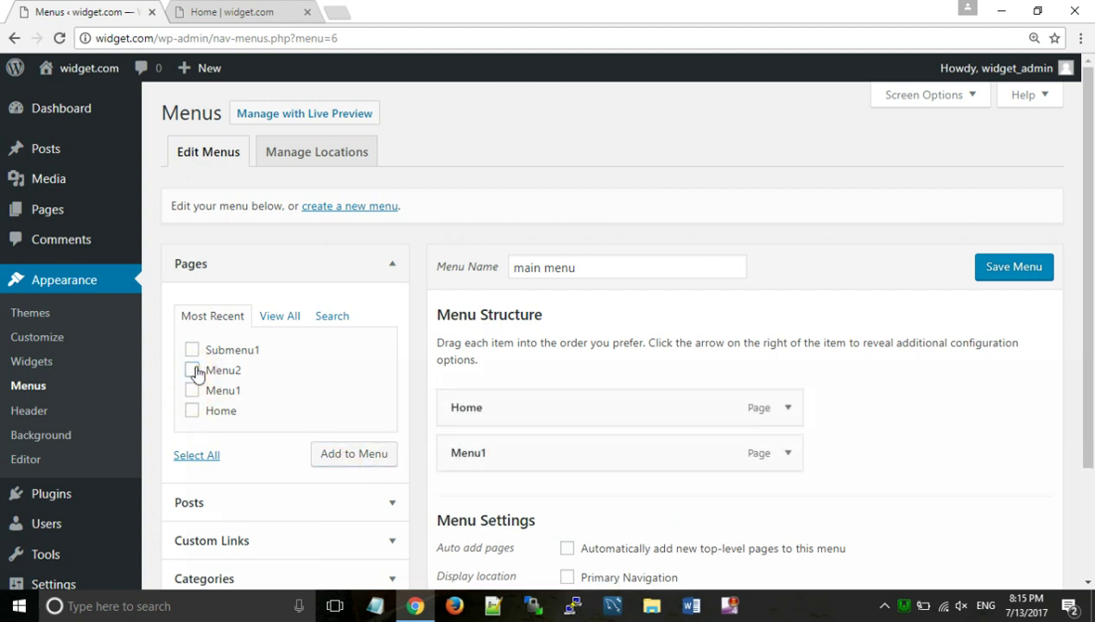
pyautogui.click(336, 455)
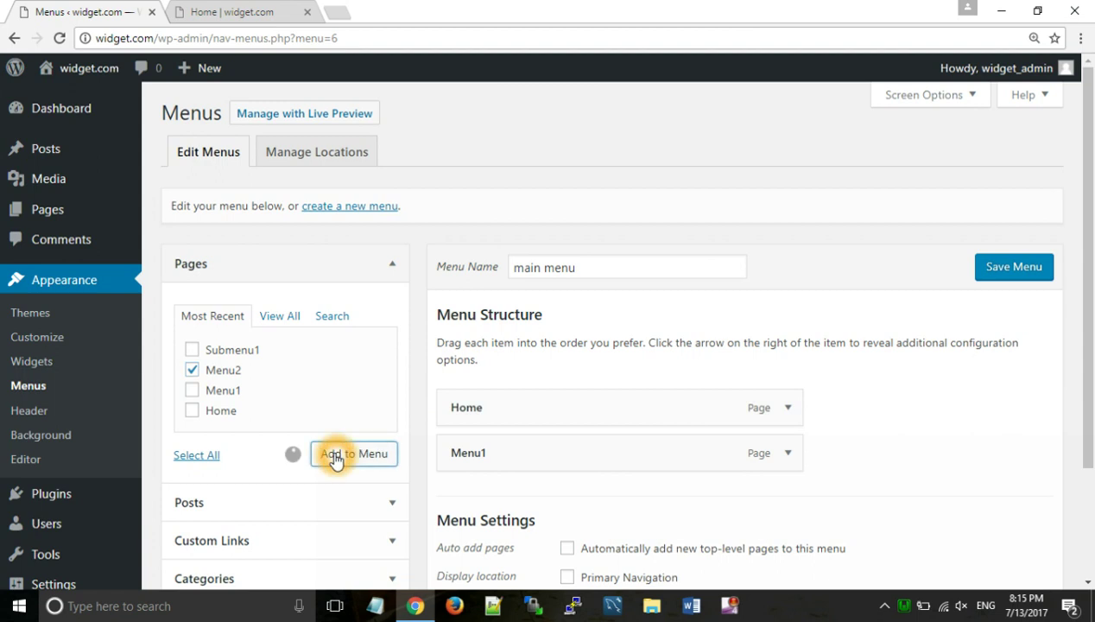
pyautogui.click(191, 350)
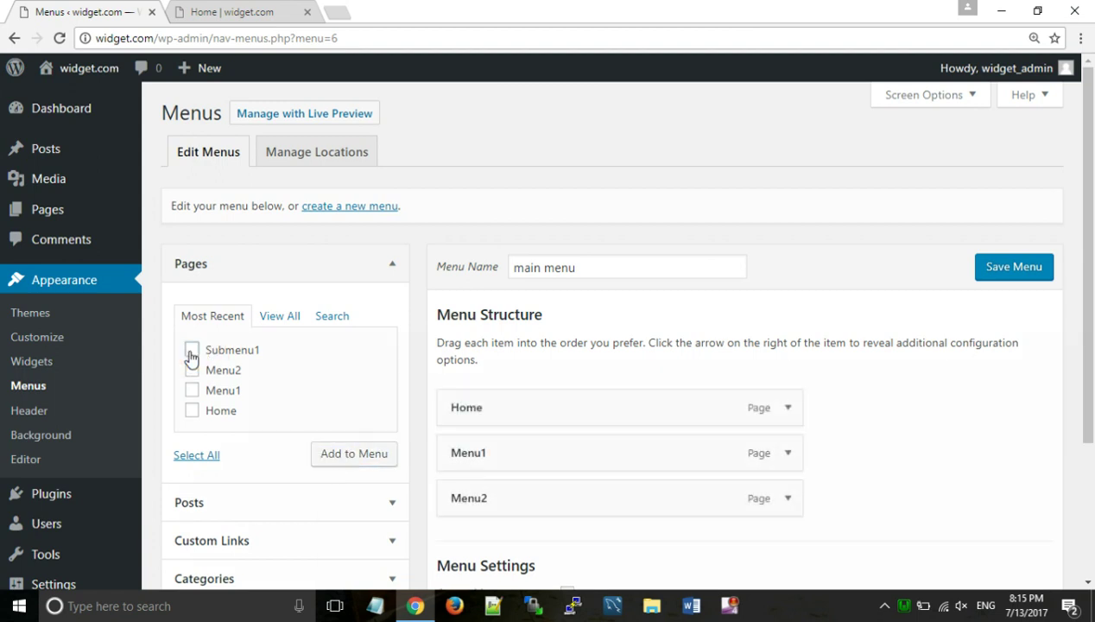
pyautogui.click(341, 460)
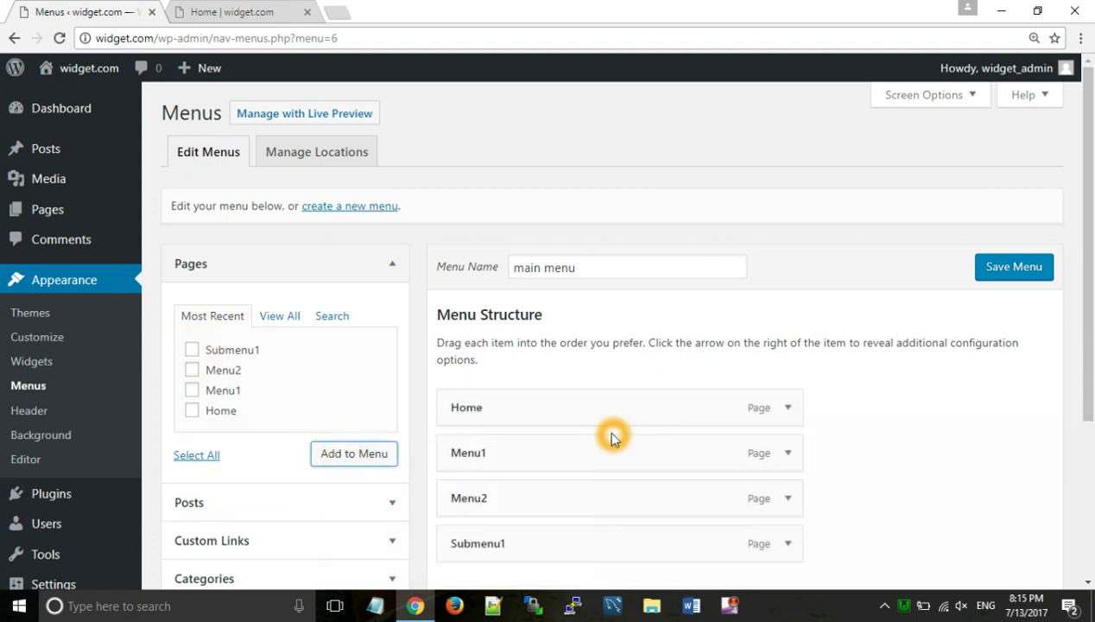
# Review the four page items in "main menu" and save the menu.
pyautogui.scroll(-2, 611, 438)
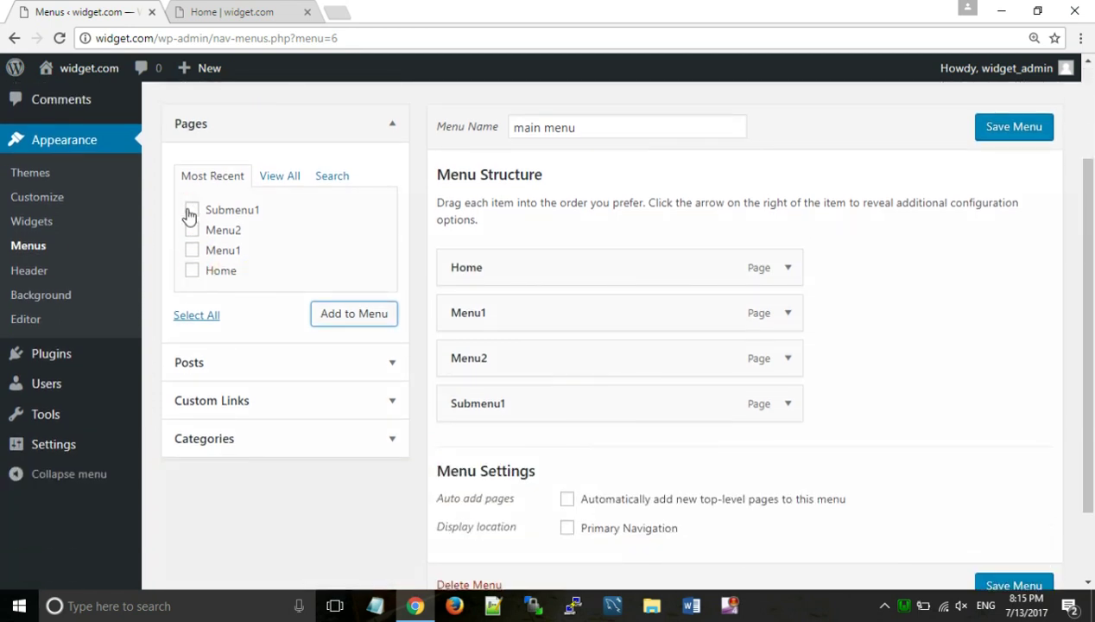
pyautogui.click(191, 273)
pyautogui.click(350, 313)
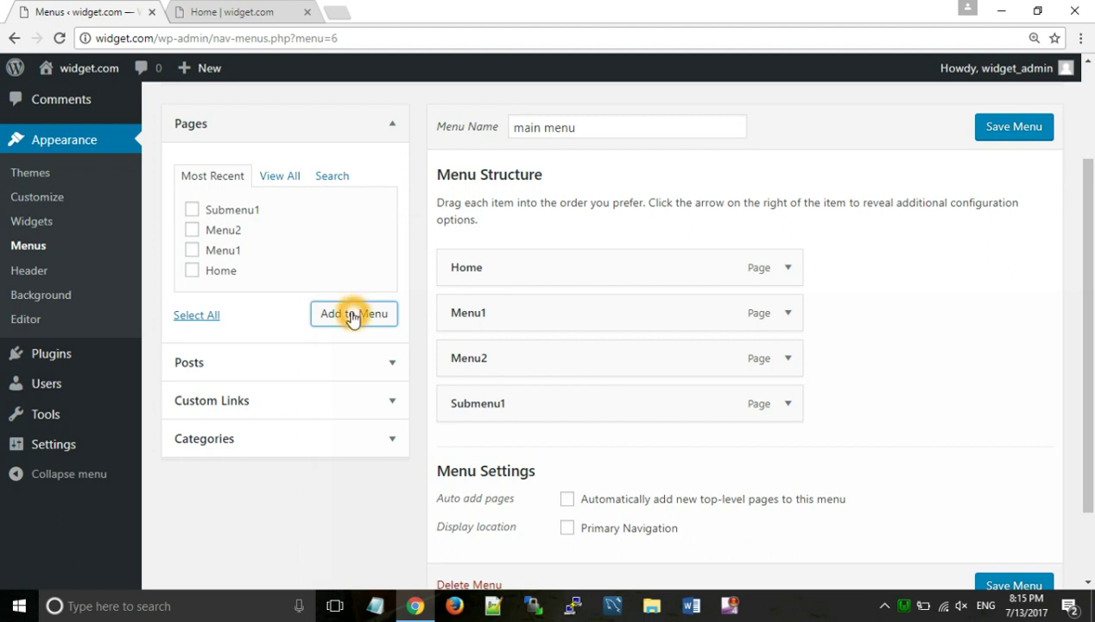
pyautogui.click(808, 259)
pyautogui.click(1014, 127)
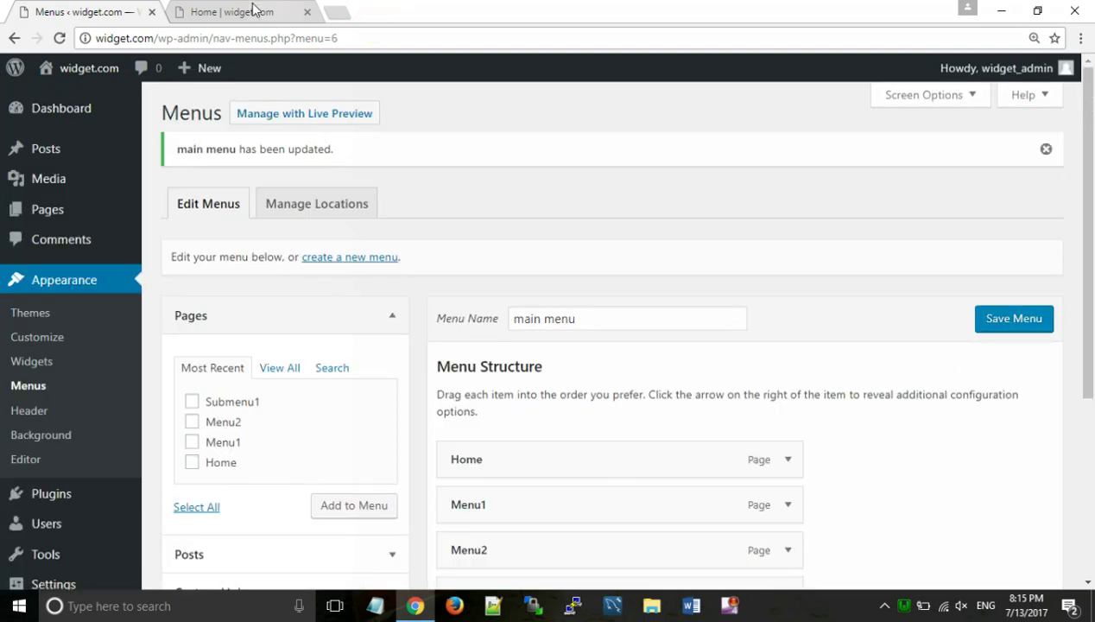
# Reload the Home page on the site and check which items its navigation bar shows.
pyautogui.click(223, 11)
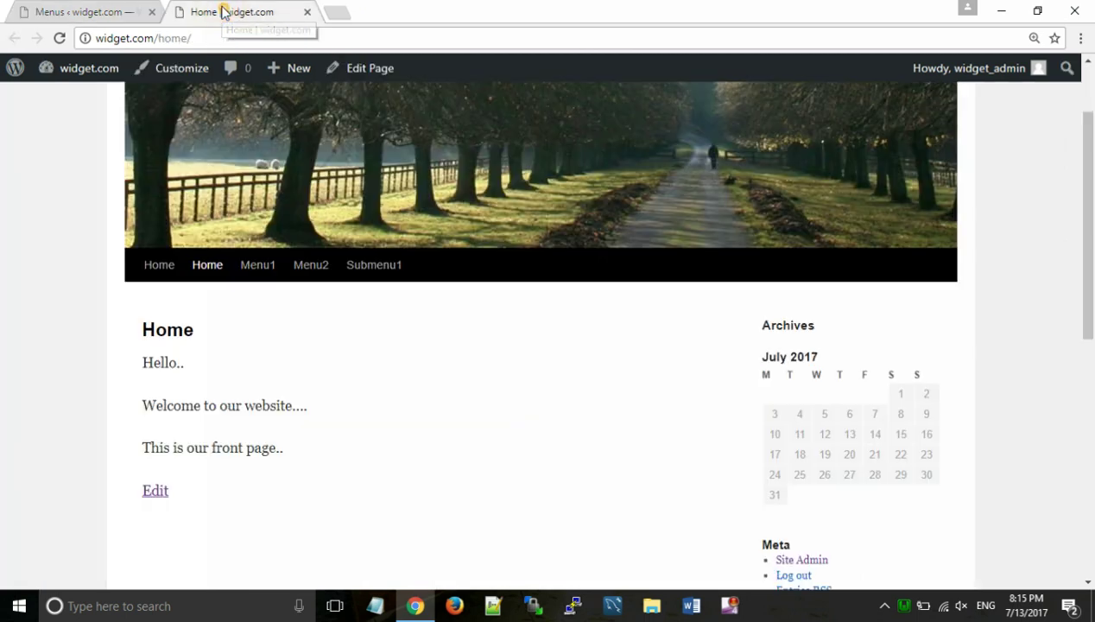
pyautogui.click(57, 39)
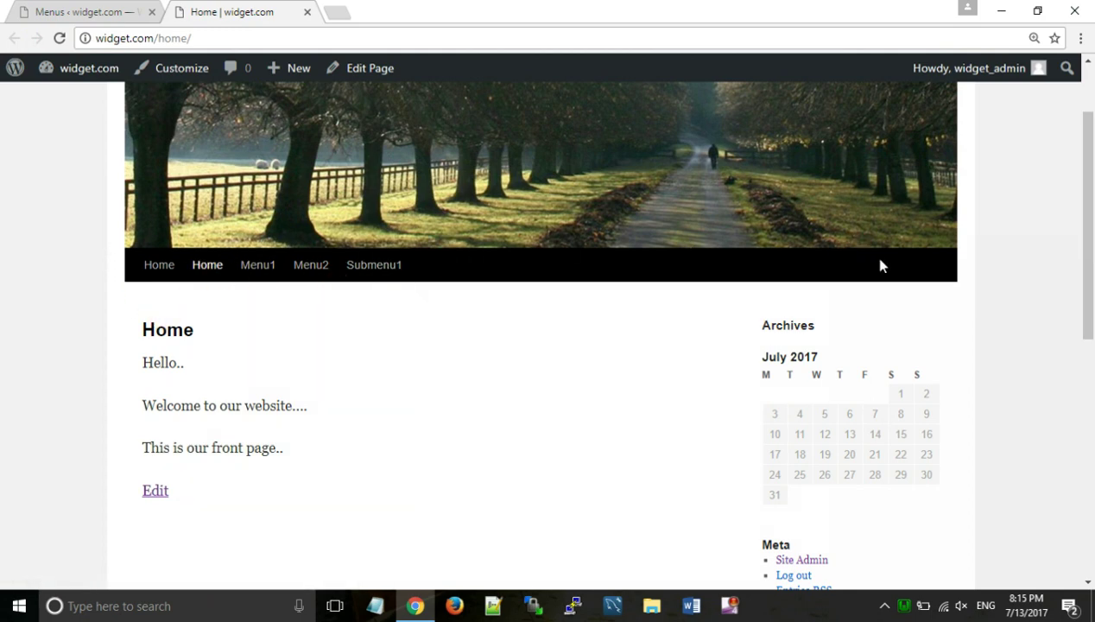
pyautogui.click(300, 261)
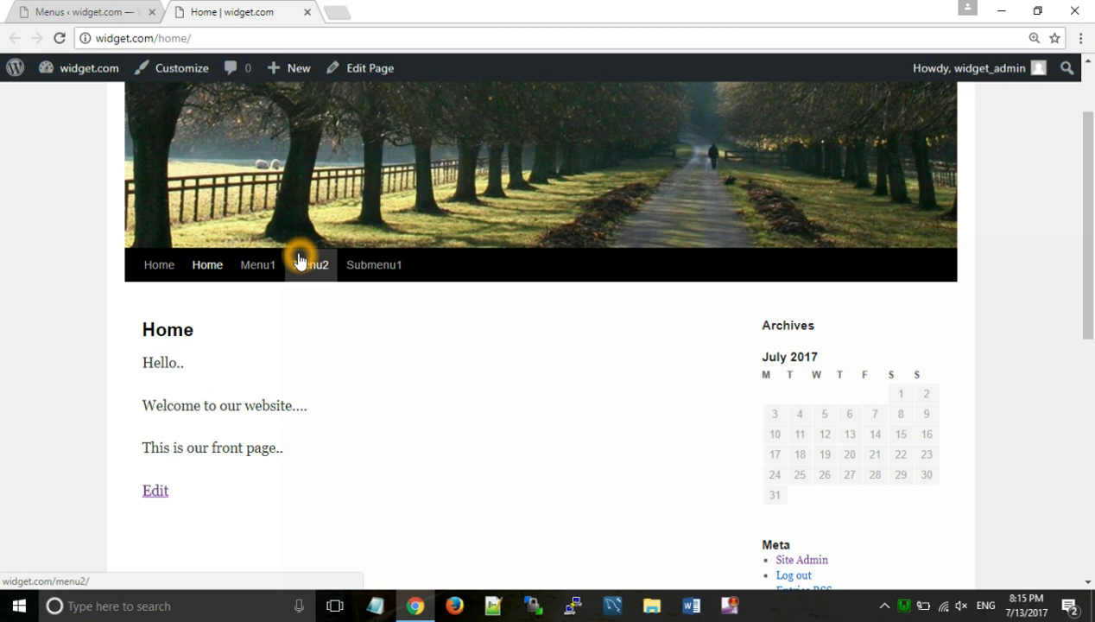
# Assign "main menu" to the Primary Navigation display location and save the menu.
pyautogui.click(69, 13)
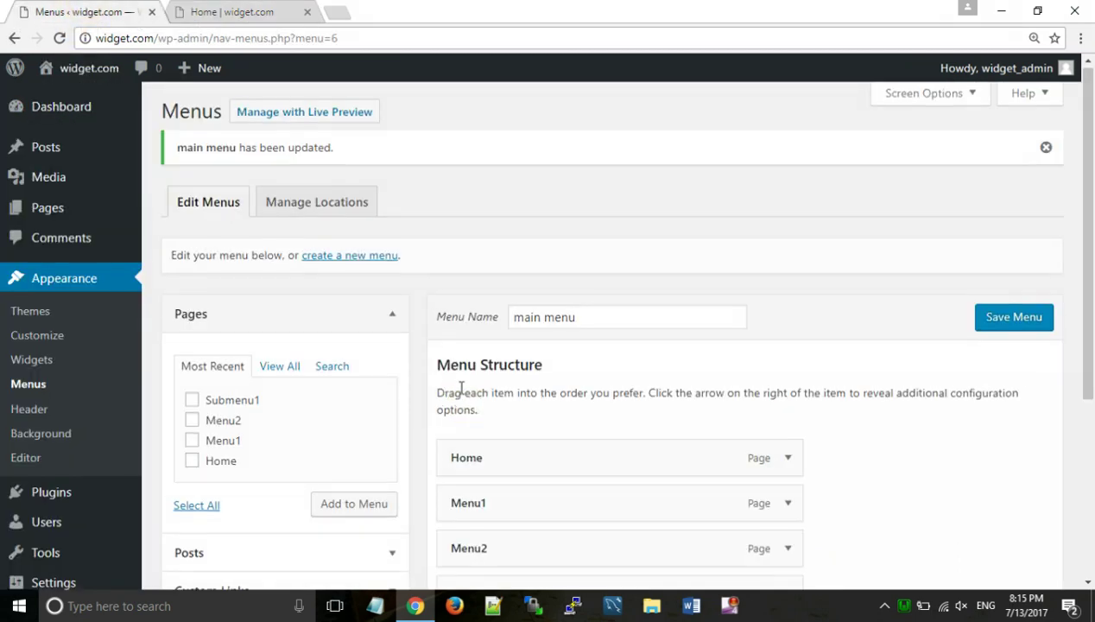
pyautogui.scroll(-3, 461, 389)
pyautogui.click(567, 400)
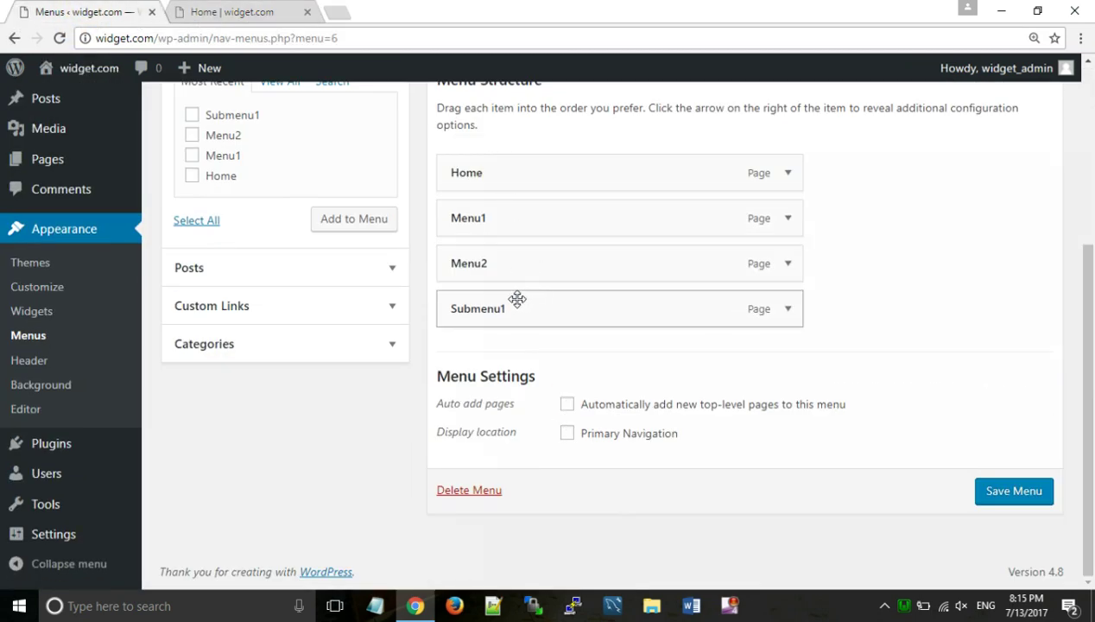
pyautogui.click(502, 174)
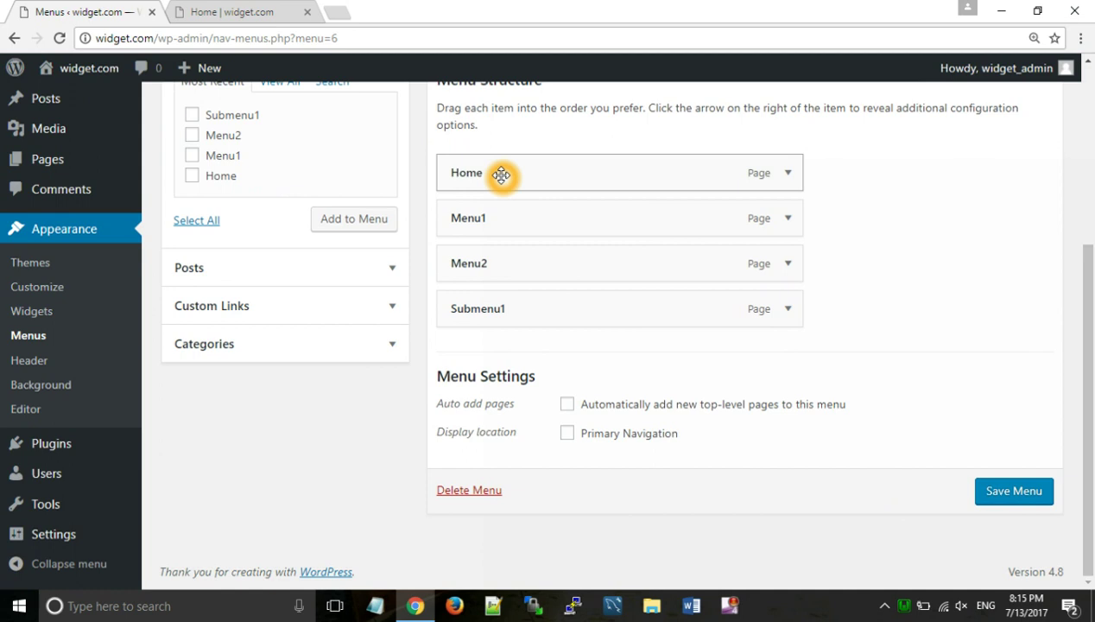
pyautogui.click(566, 438)
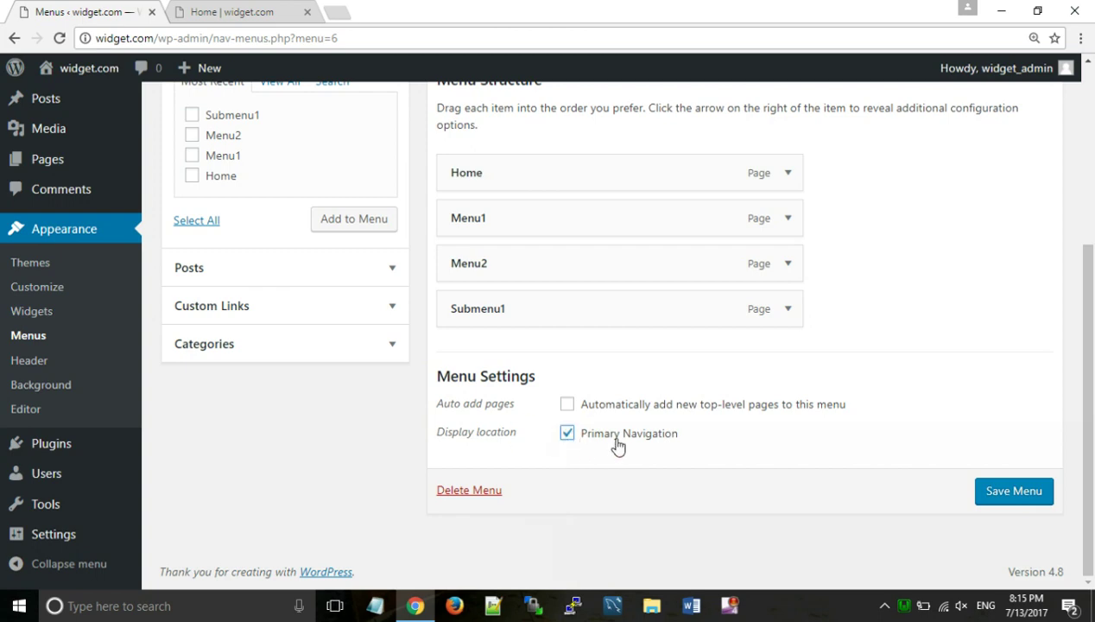
pyautogui.click(991, 494)
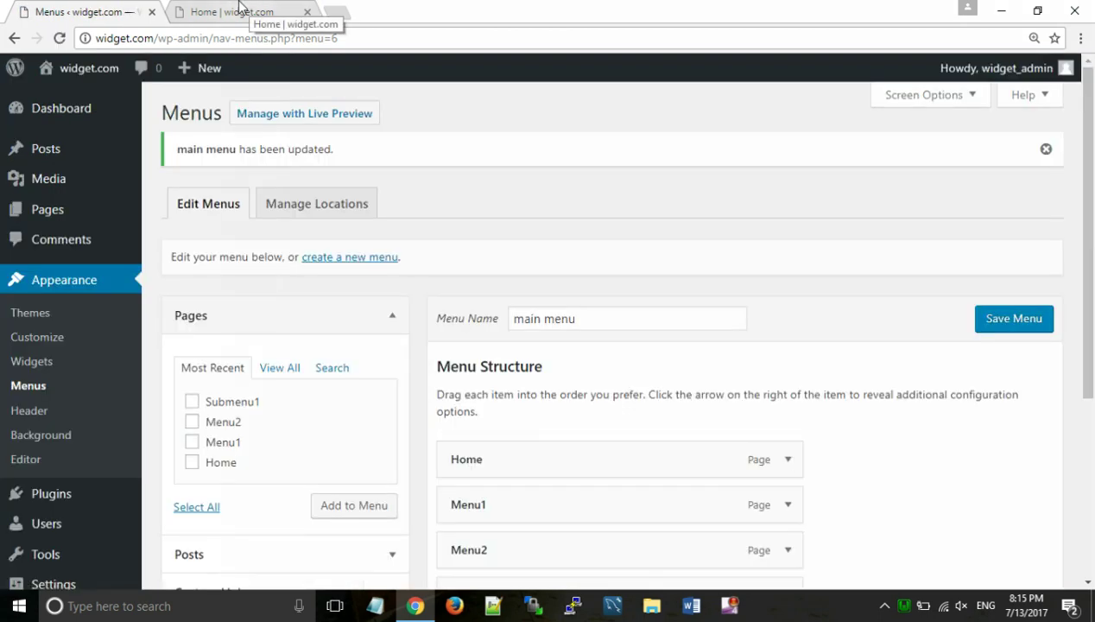
# Reload the site's Home page and compare its navigation bar with the item order in the "main menu" structure.
pyautogui.click(250, 11)
pyautogui.click(62, 38)
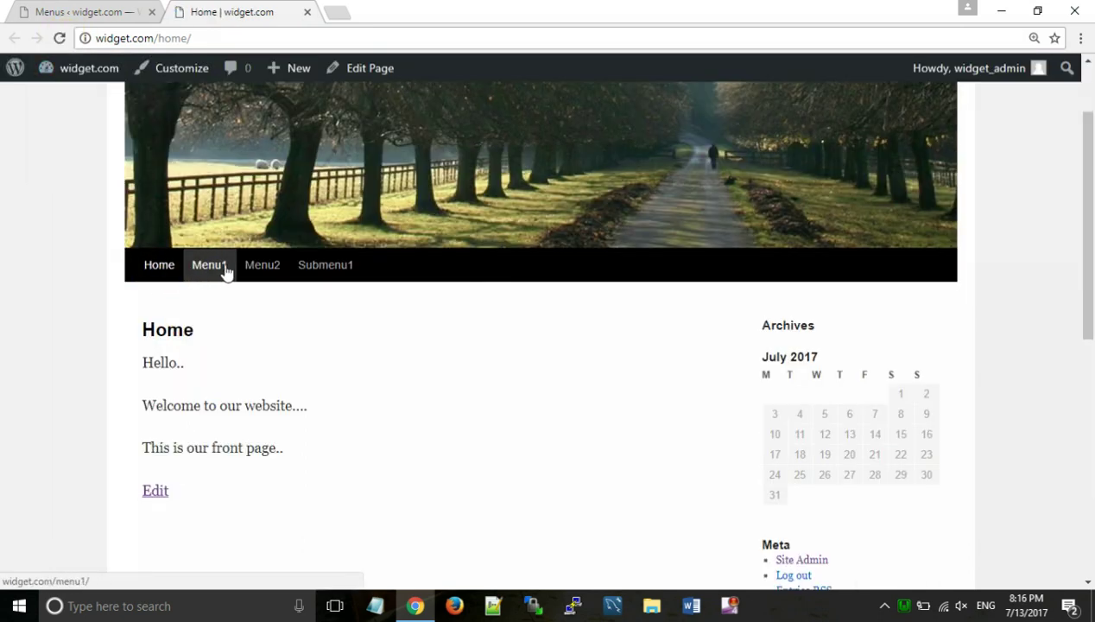
pyautogui.click(183, 278)
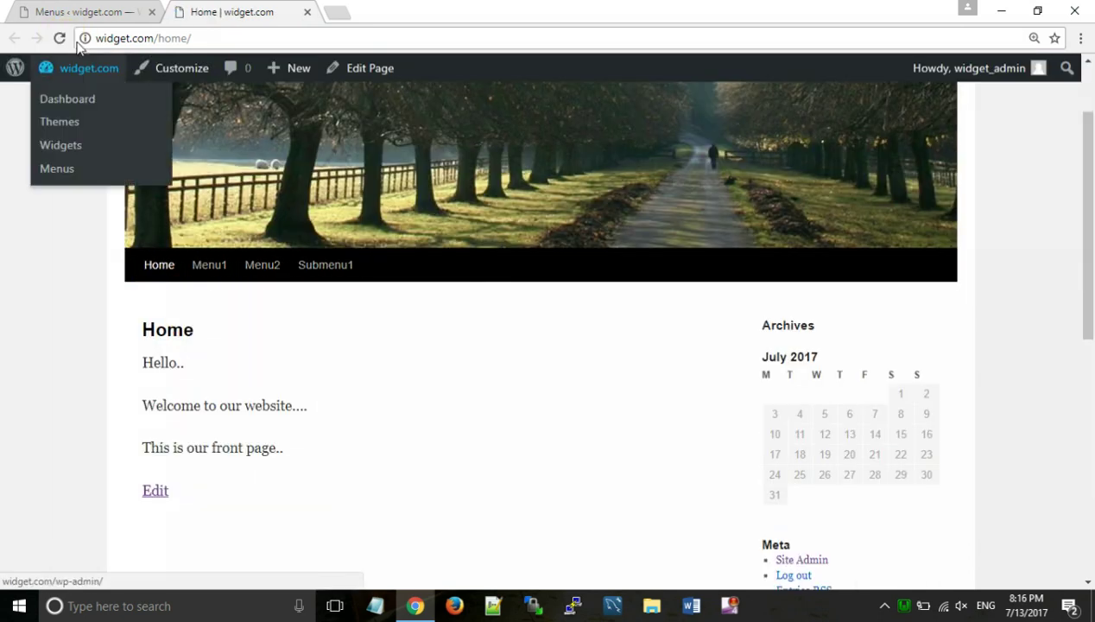
pyautogui.click(80, 12)
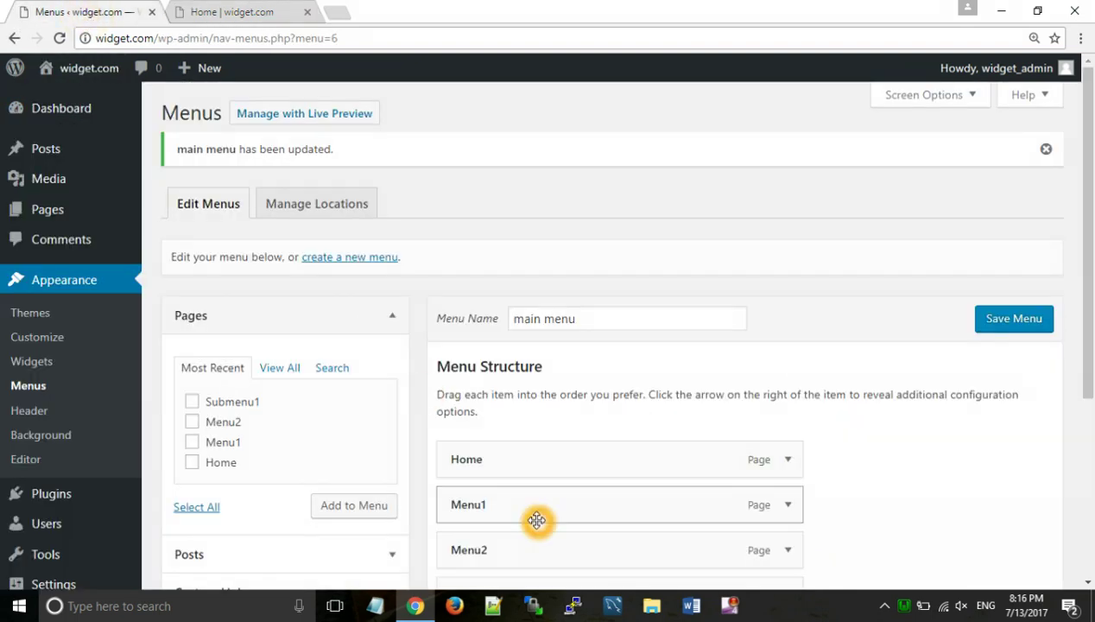
pyautogui.scroll(-2, 551, 467)
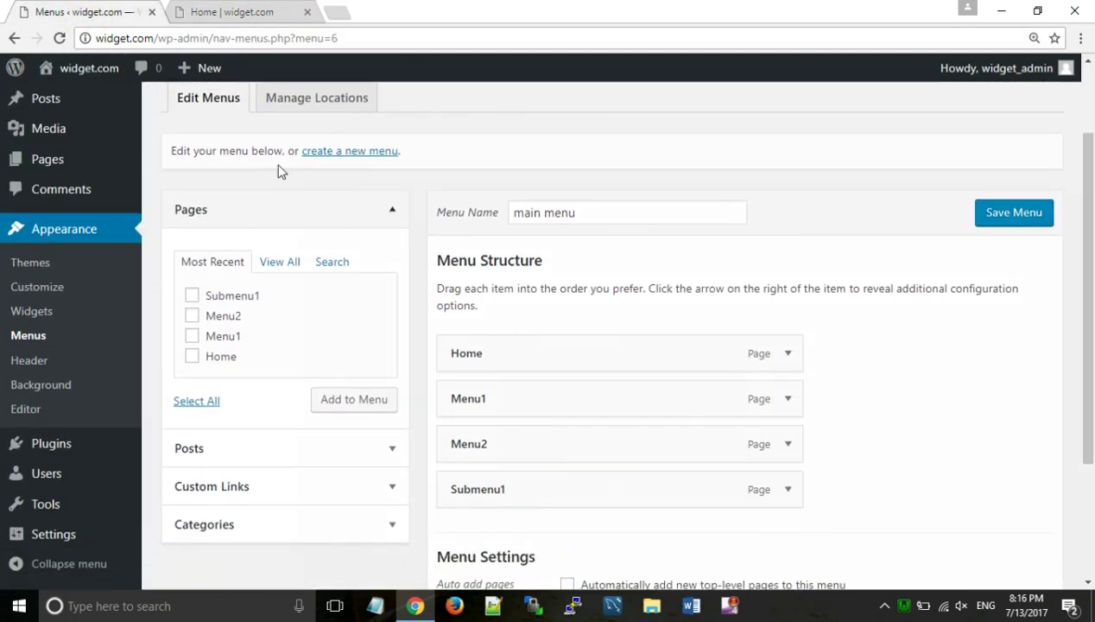
pyautogui.click(208, 15)
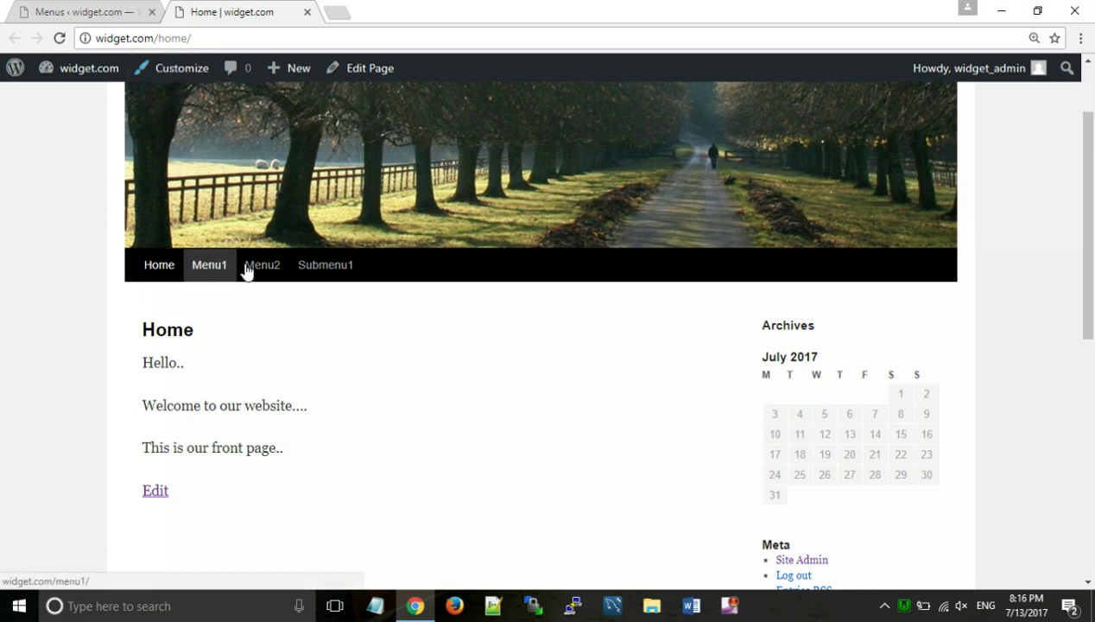
# Visit the Menu1, Menu2, Submenu1 and Home pages through the site's navigation bar and check the content of each.
pyautogui.click(197, 272)
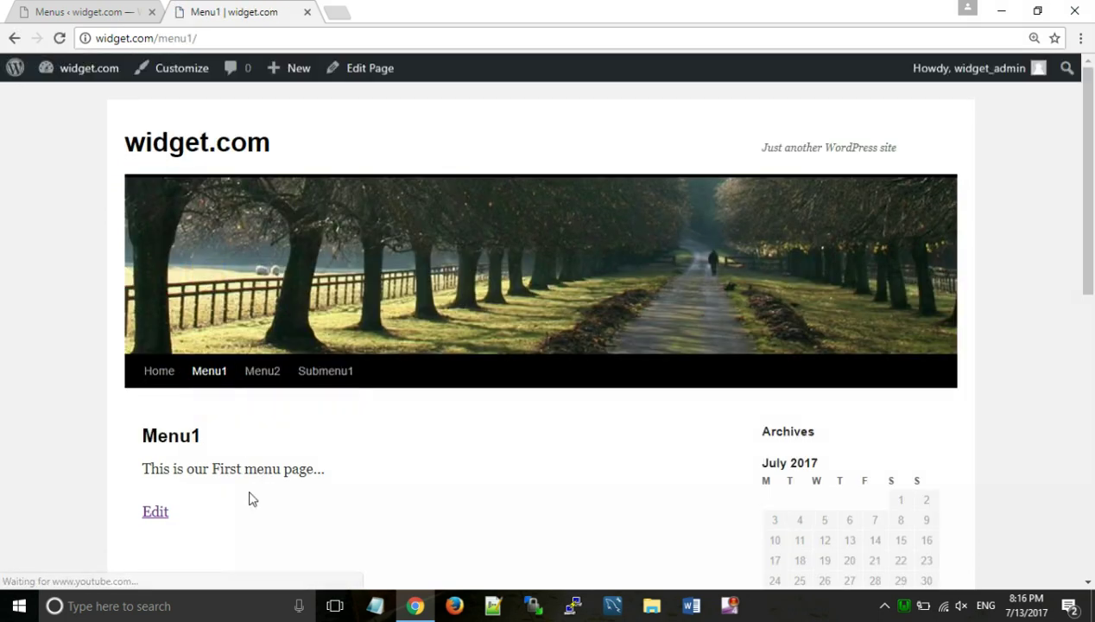
pyautogui.click(265, 371)
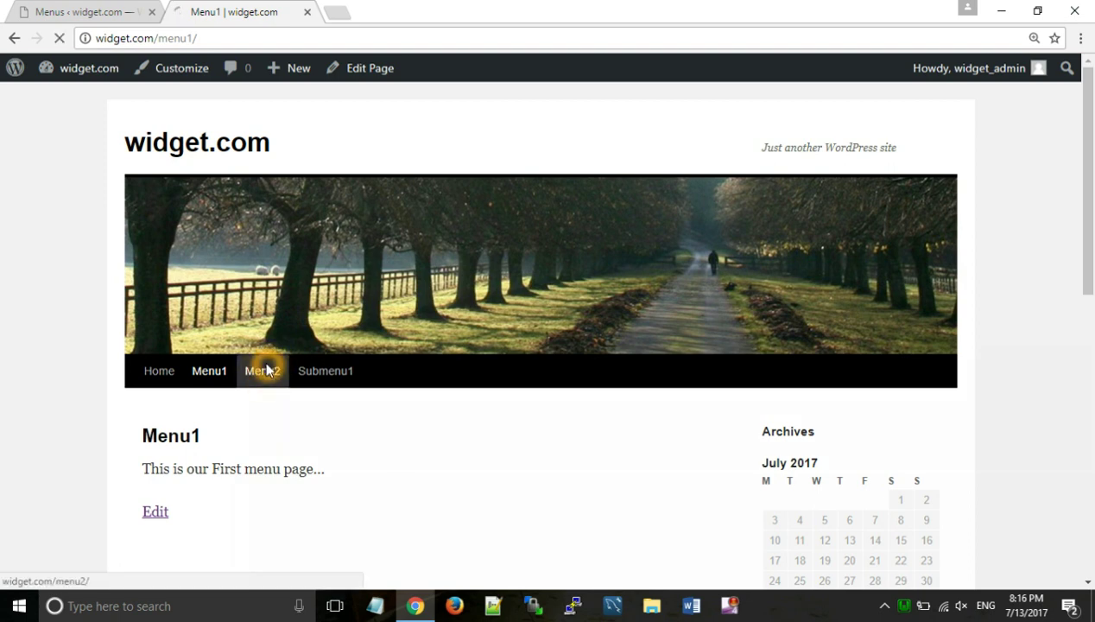
pyautogui.click(294, 389)
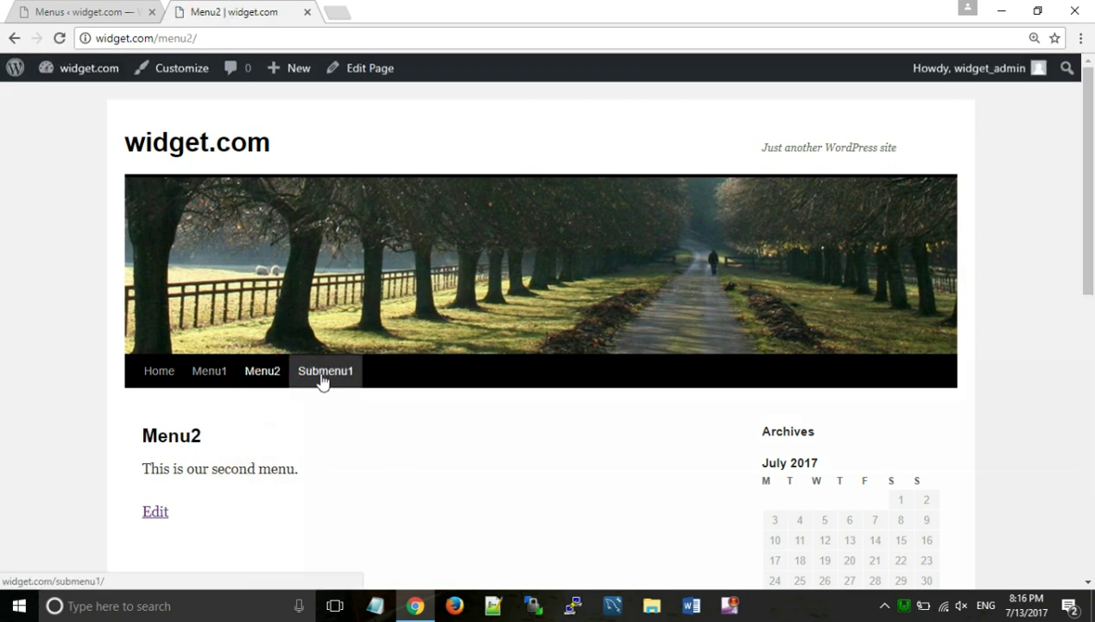
pyautogui.click(321, 380)
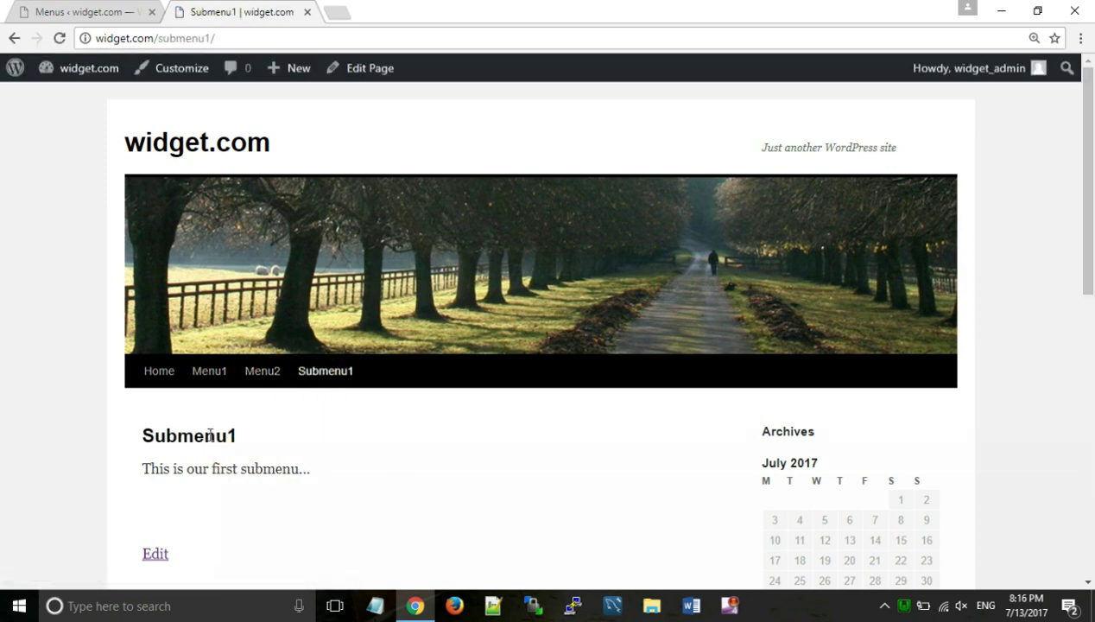
pyautogui.click(215, 428)
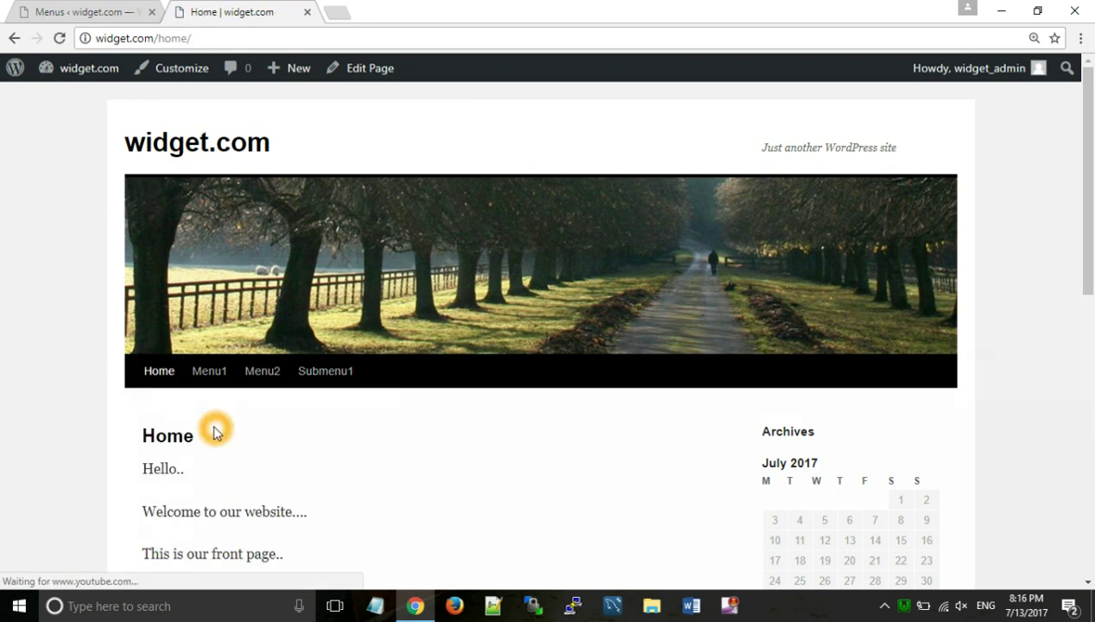
pyautogui.scroll(-2, 215, 431)
pyautogui.click(157, 257)
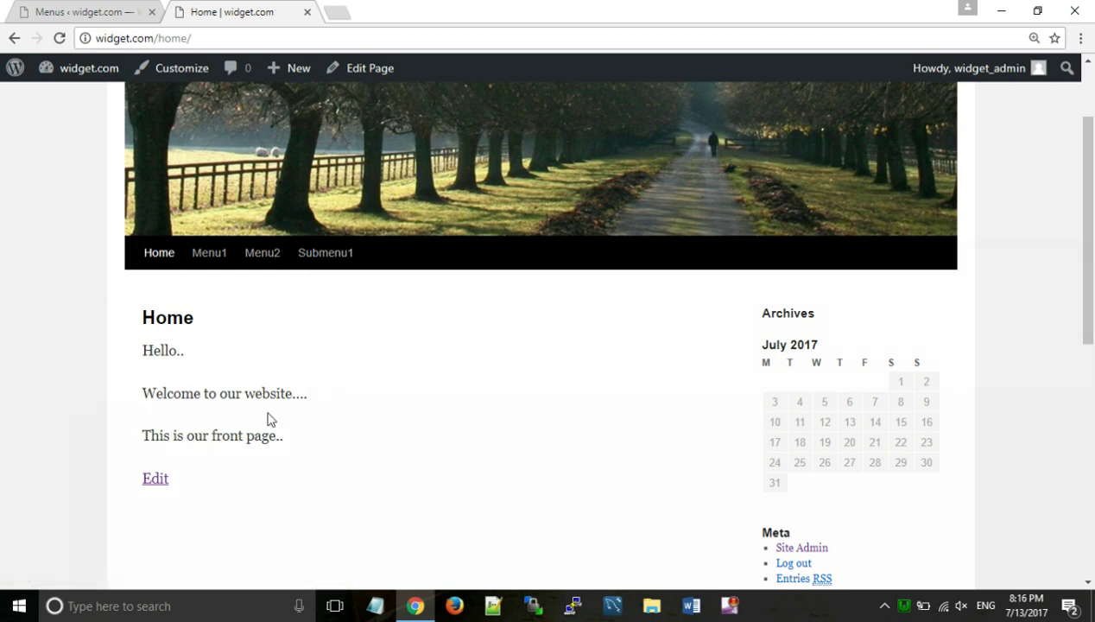
pyautogui.click(229, 427)
# Nest Submenu1 as a sub item beneath Menu1 in the "main menu" structure and save the menu.
pyautogui.click(86, 10)
pyautogui.click(345, 331)
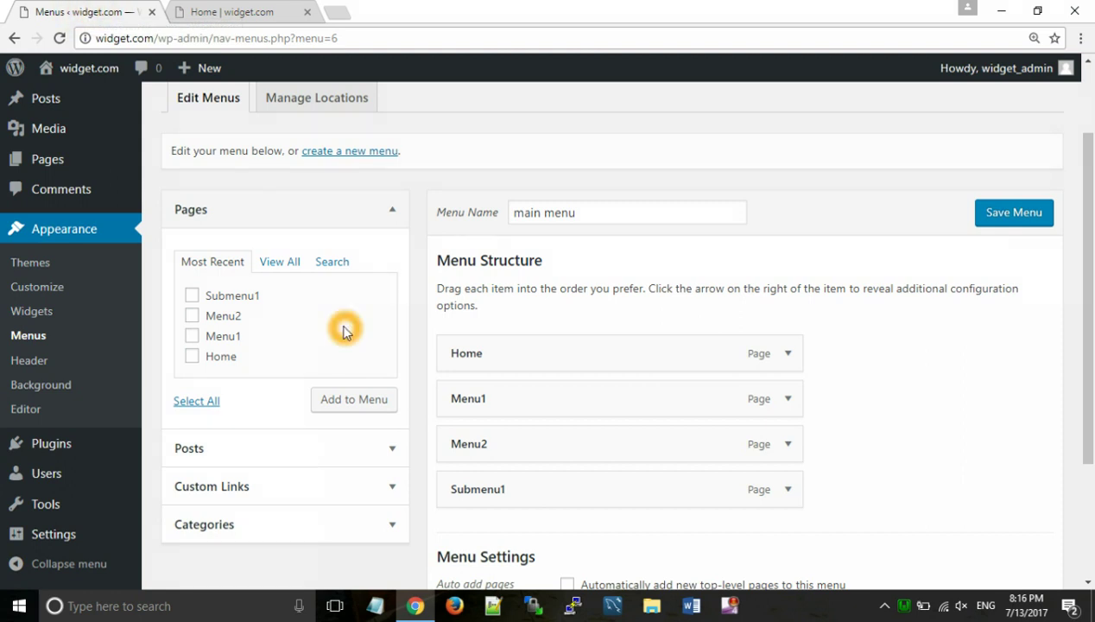
pyautogui.scroll(-3, 325, 344)
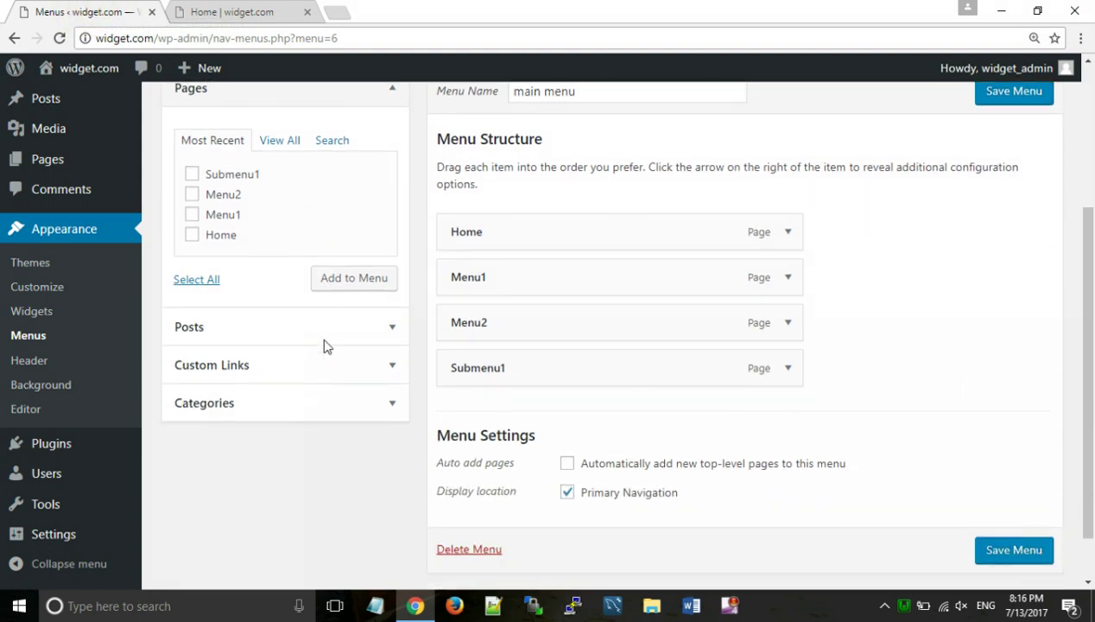
pyautogui.scroll(1, 325, 344)
pyautogui.moveTo(554, 420); pyautogui.dragTo(576, 388)
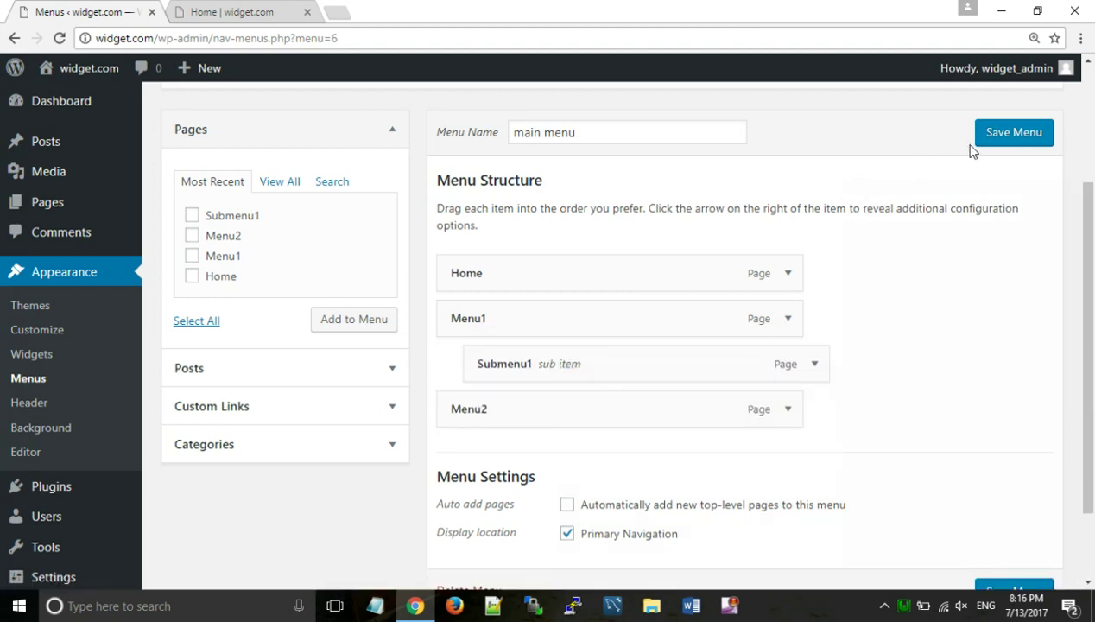
pyautogui.click(995, 137)
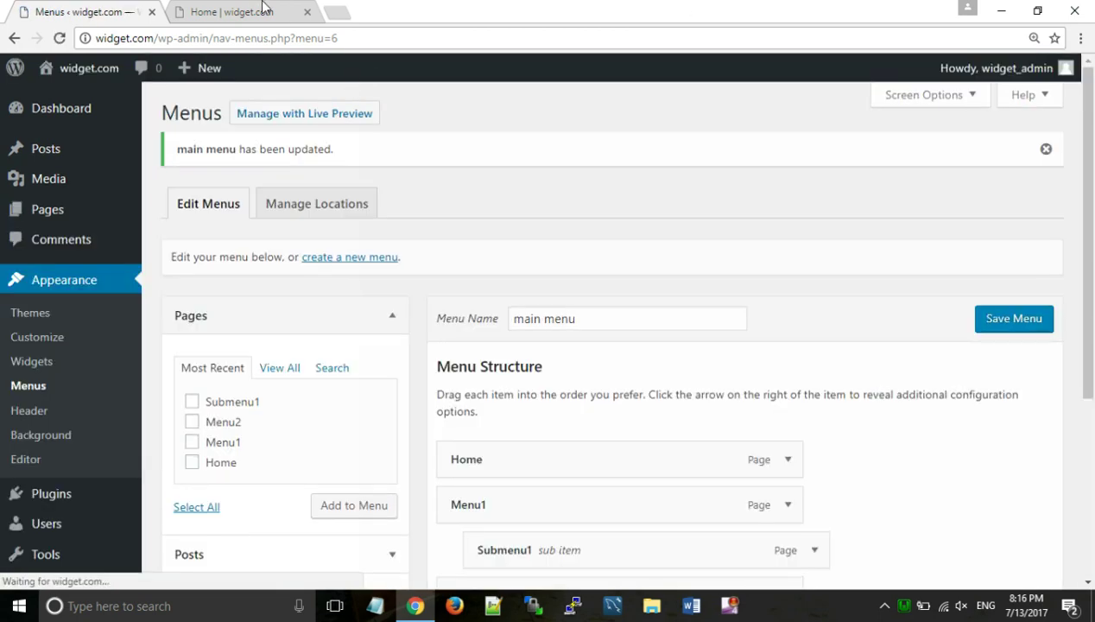
# Reload the site's Home page and check the submenu under Menu1 in the navigation bar.
pyautogui.click(254, 11)
pyautogui.click(57, 39)
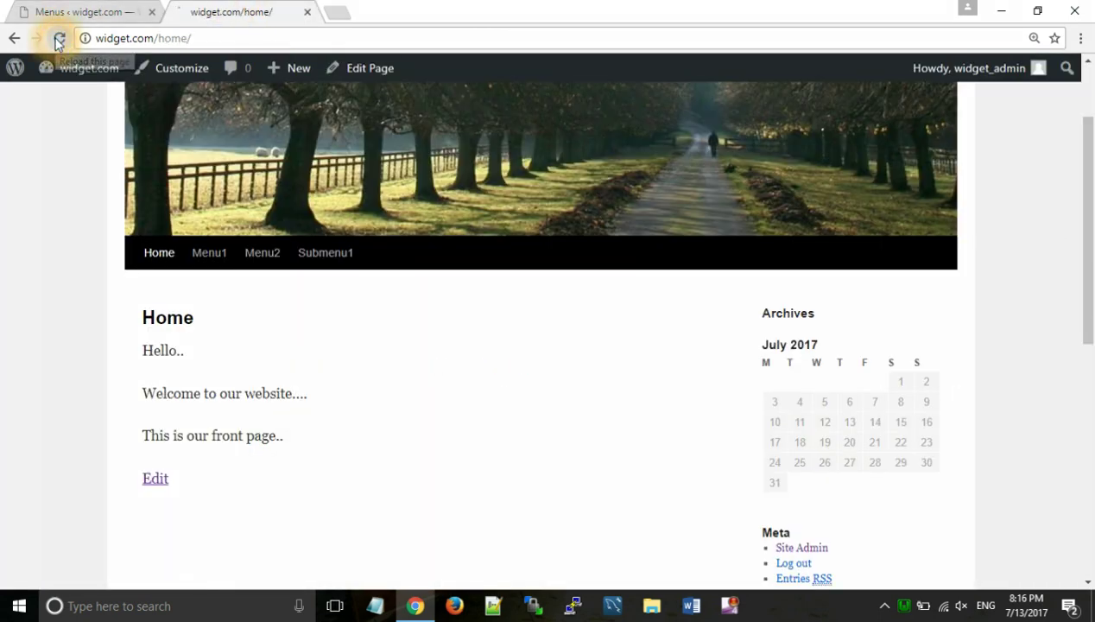
pyautogui.click(209, 253)
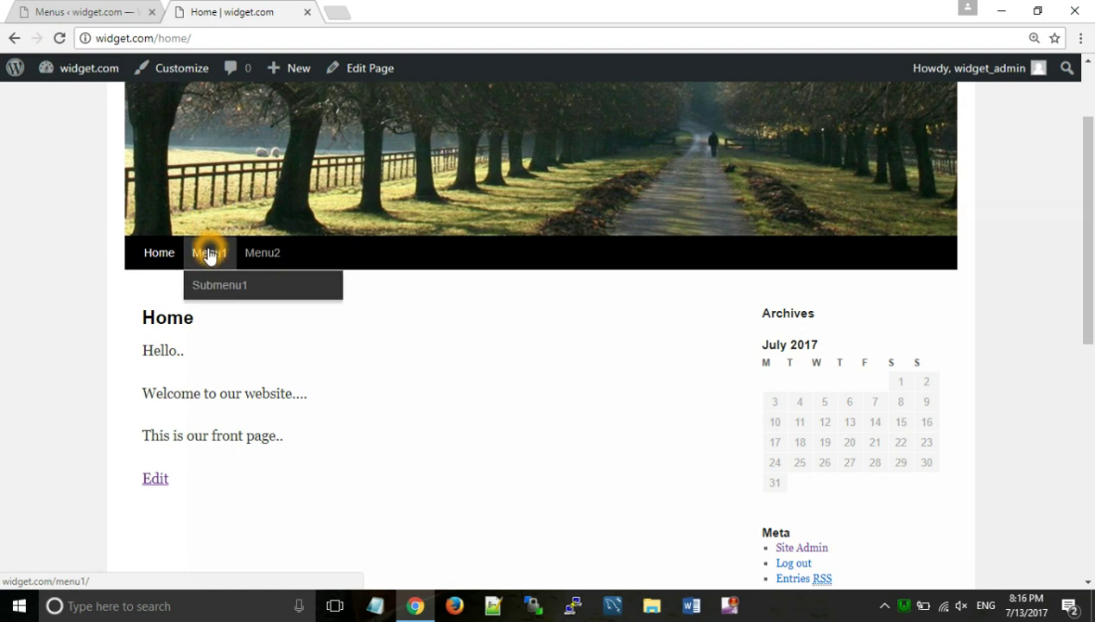
# Begin a custom link for the "main menu" with the link text "Follow Us".
pyautogui.click(52, 11)
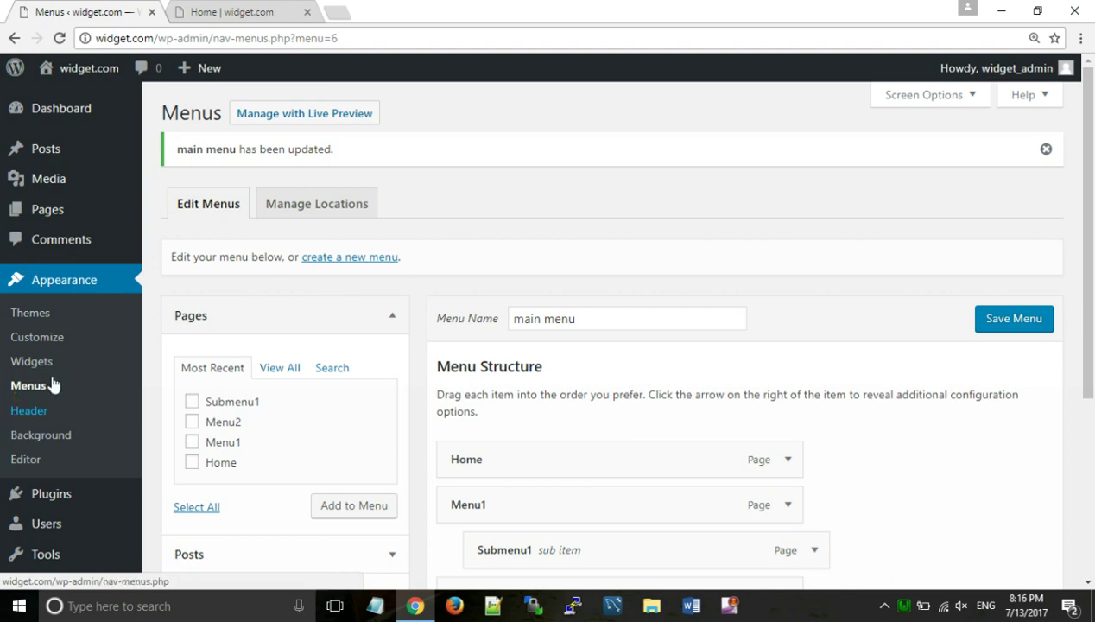
pyautogui.scroll(-3, 286, 384)
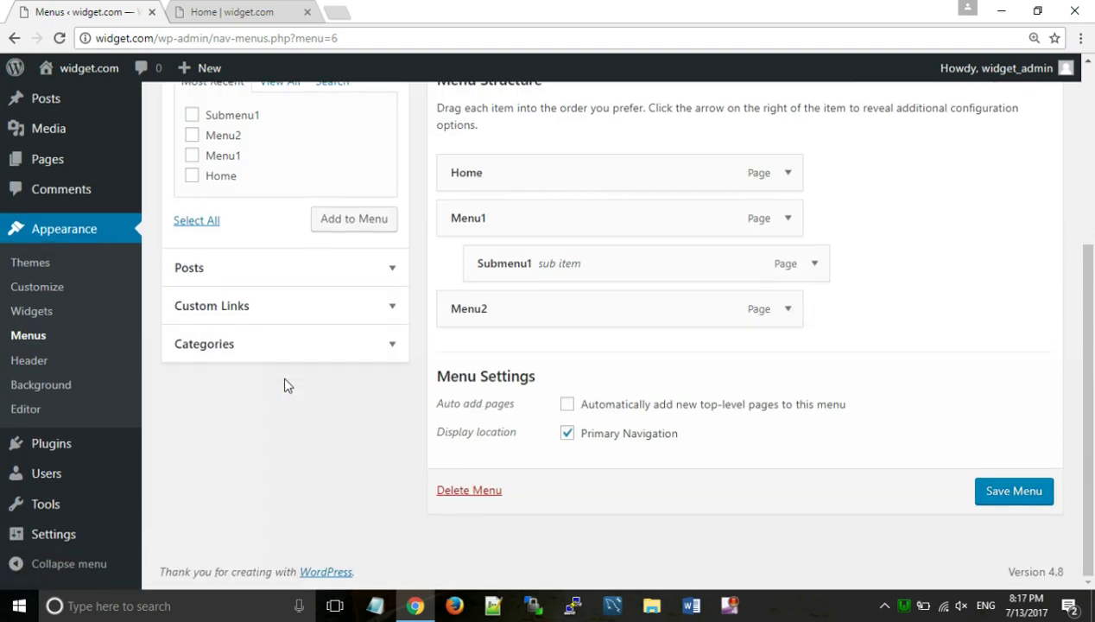
pyautogui.click(325, 316)
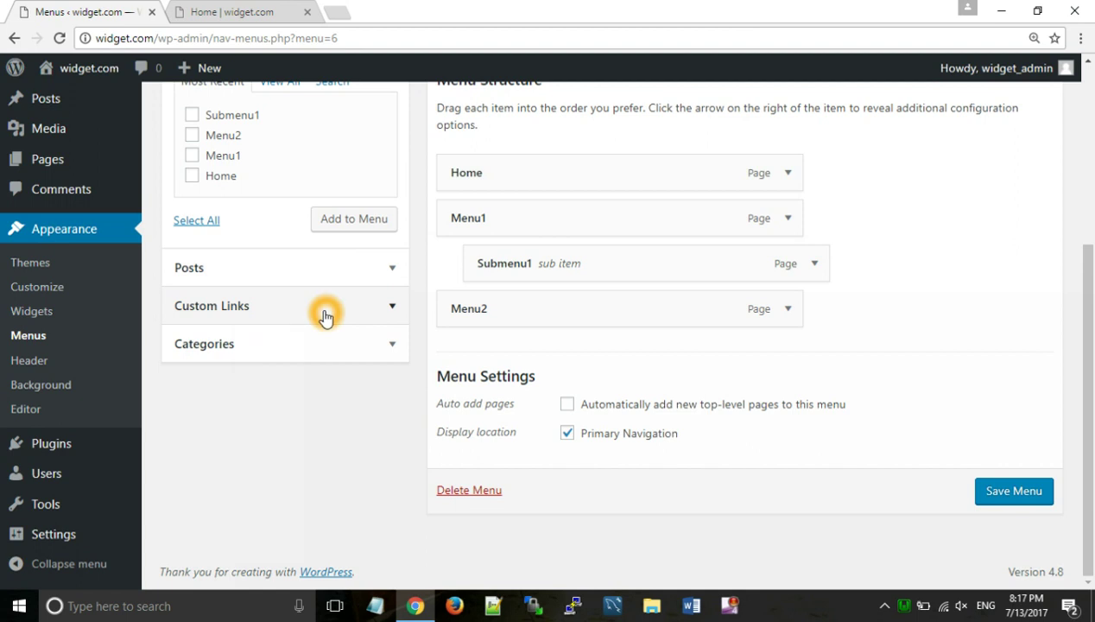
pyautogui.click(323, 312)
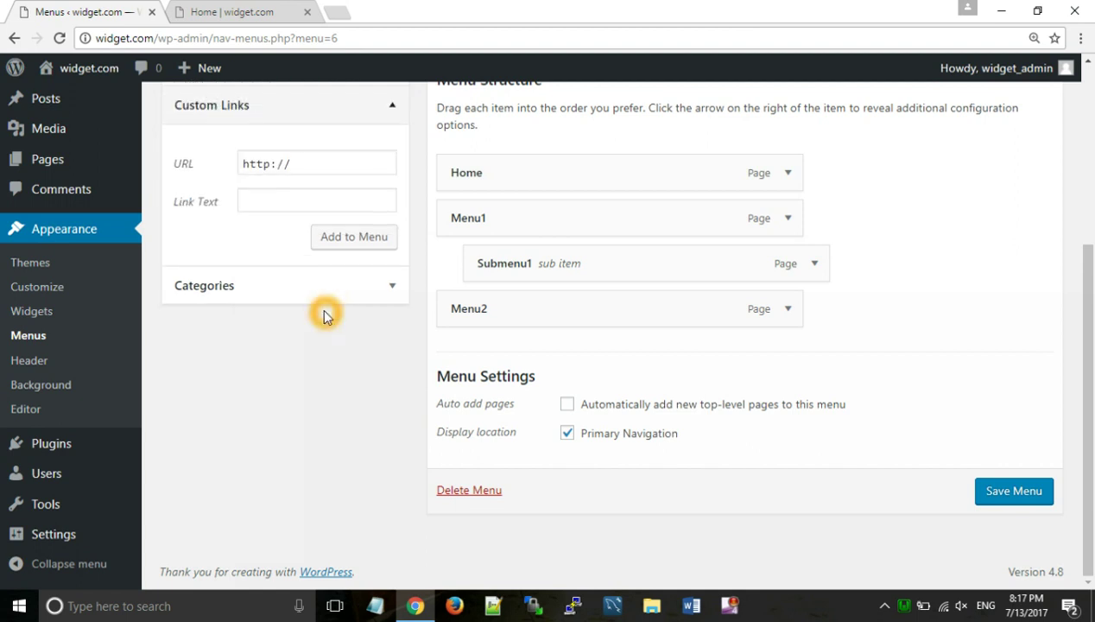
pyautogui.click(302, 207)
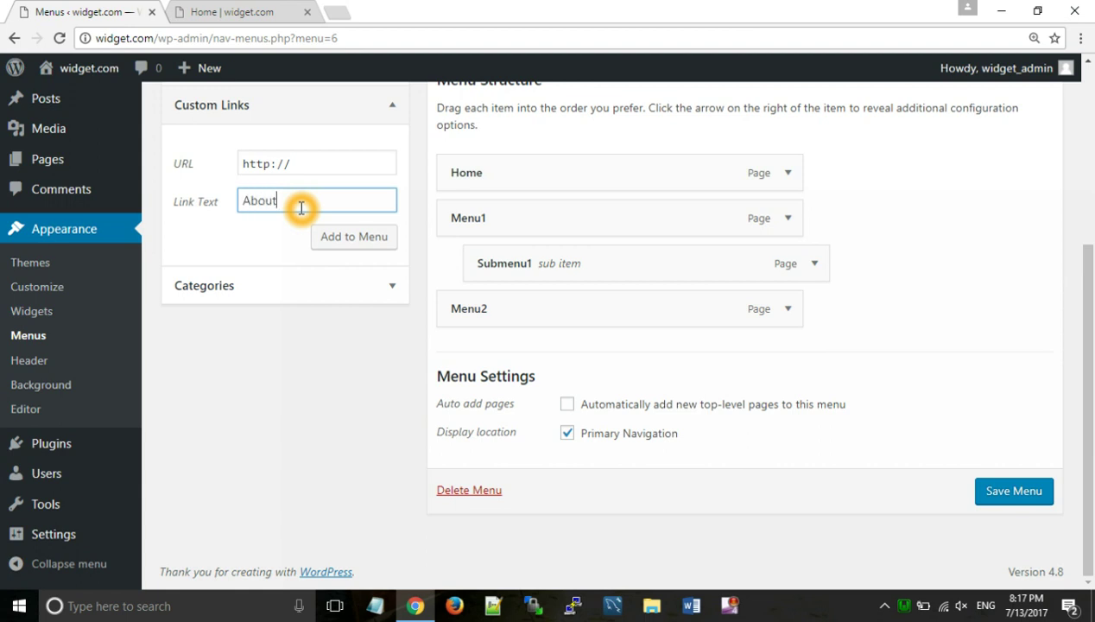
pyautogui.write('About Us')
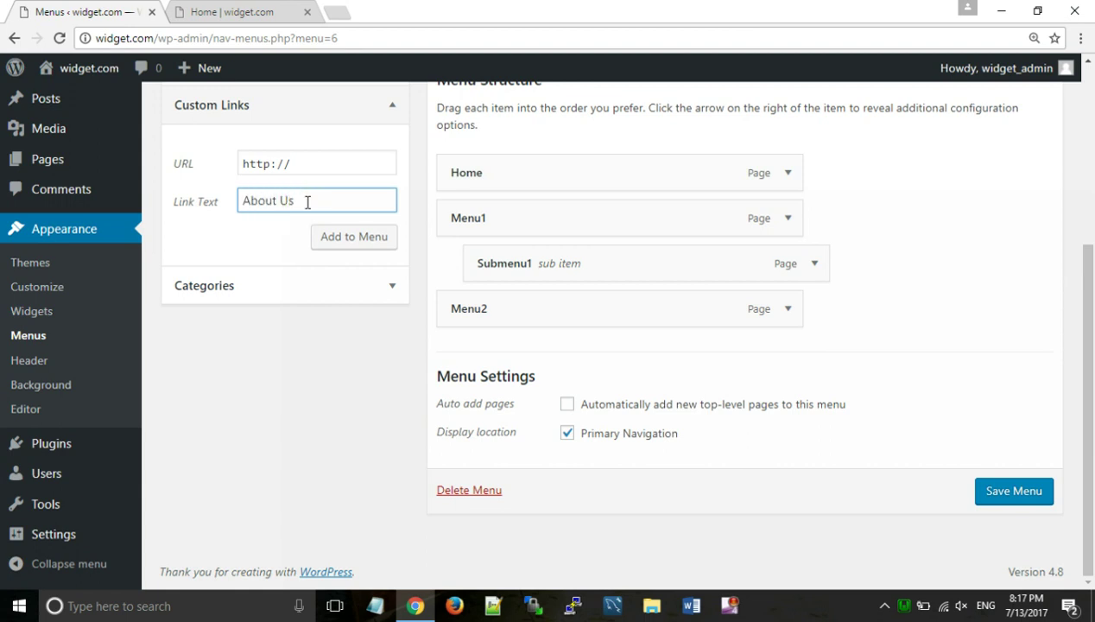
pyautogui.moveTo(304, 206); pyautogui.dragTo(173, 197)
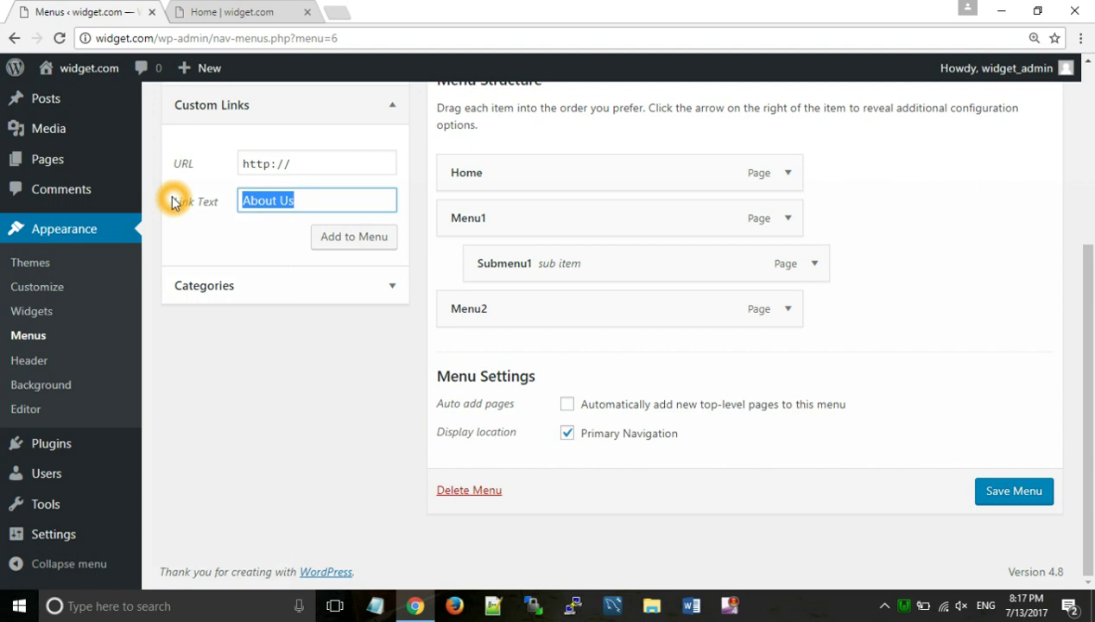
pyautogui.write('Follow')
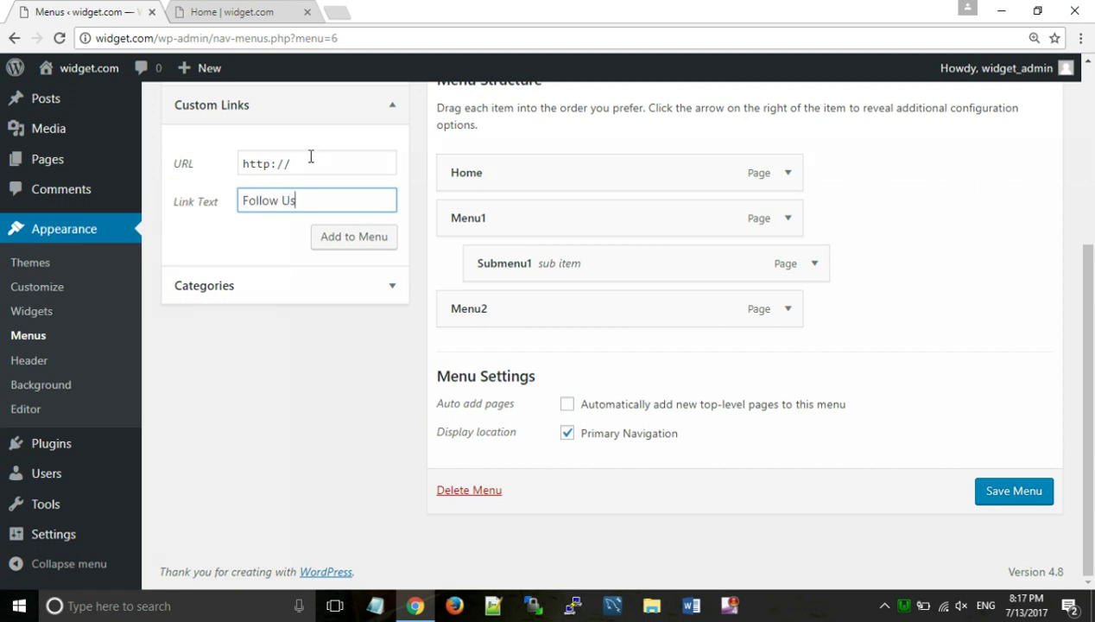
# Set the custom link's URL to "#", add it to the "main menu" structure and save the menu.
pyautogui.moveTo(311, 156); pyautogui.dragTo(234, 162)
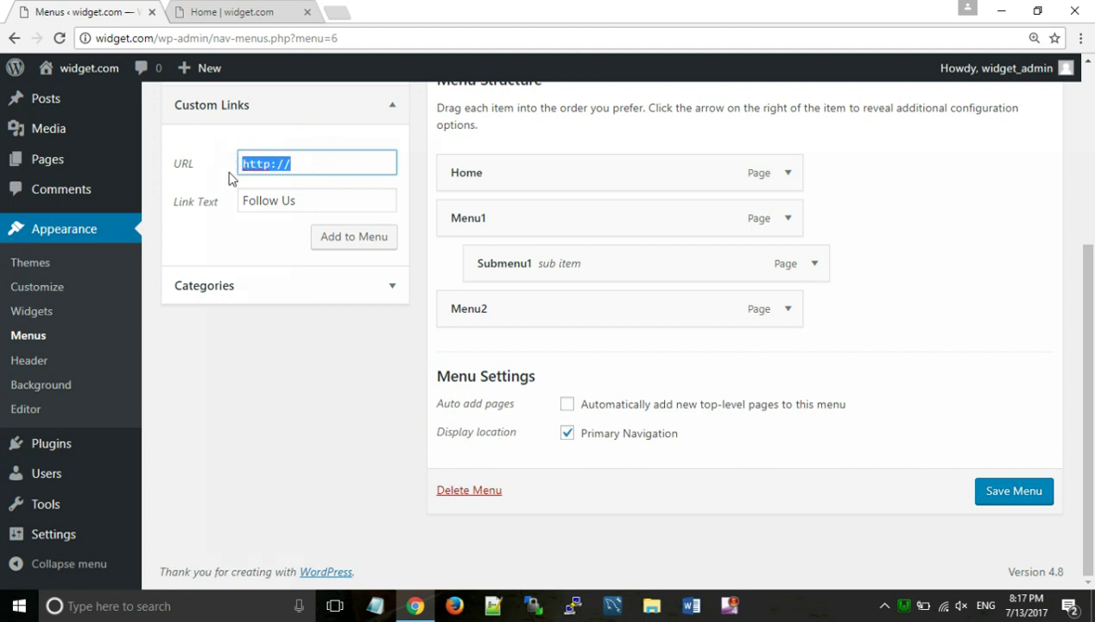
pyautogui.click(309, 168)
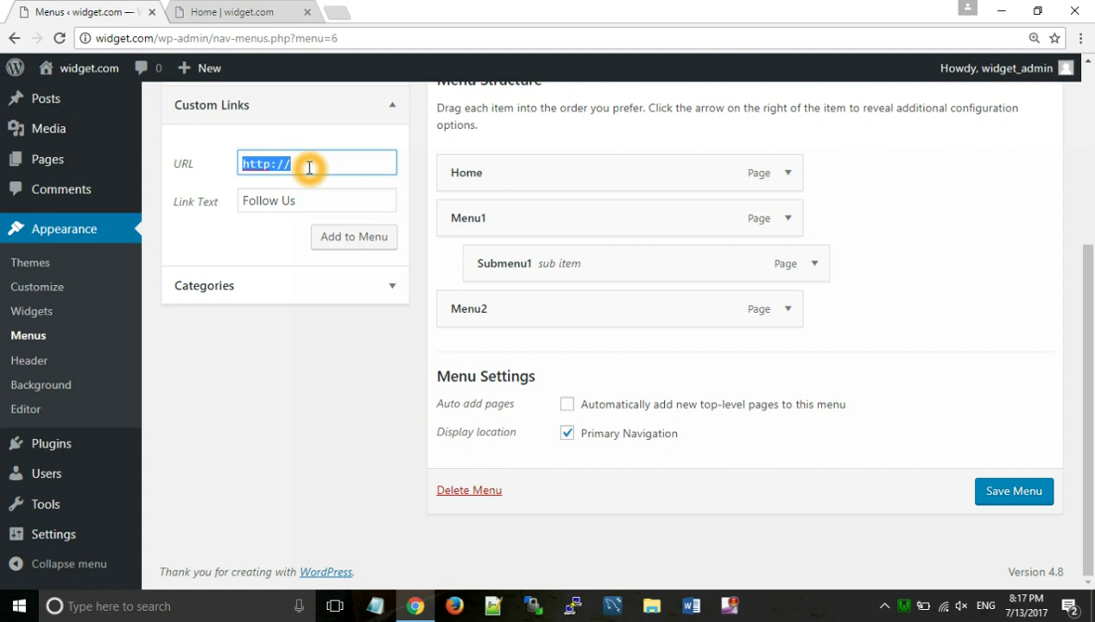
pyautogui.write('#')
pyautogui.click(351, 244)
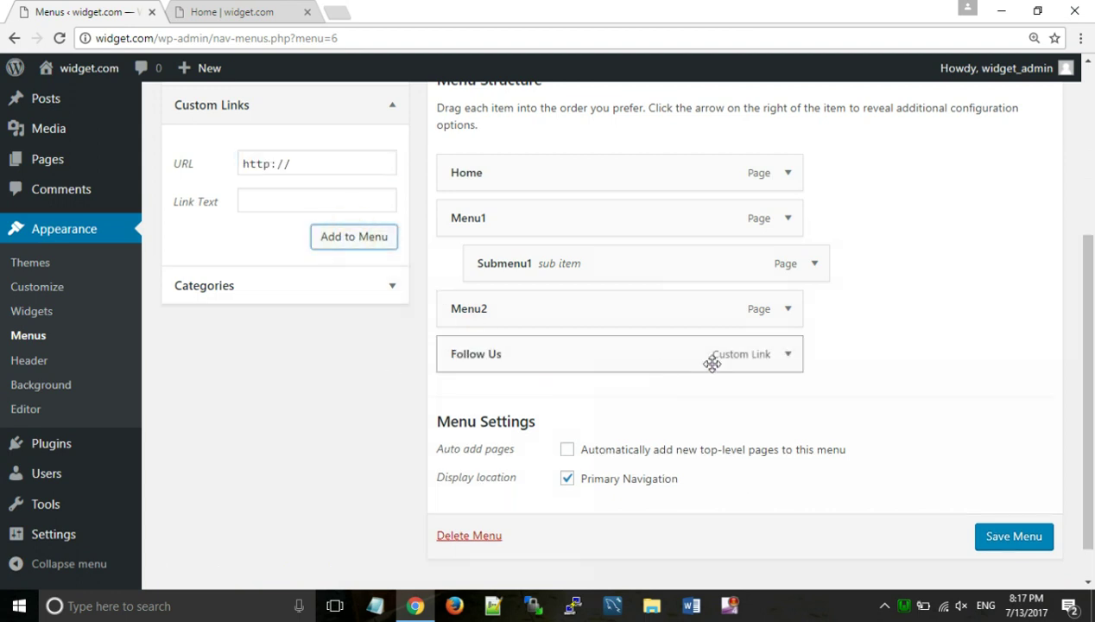
pyautogui.click(791, 372)
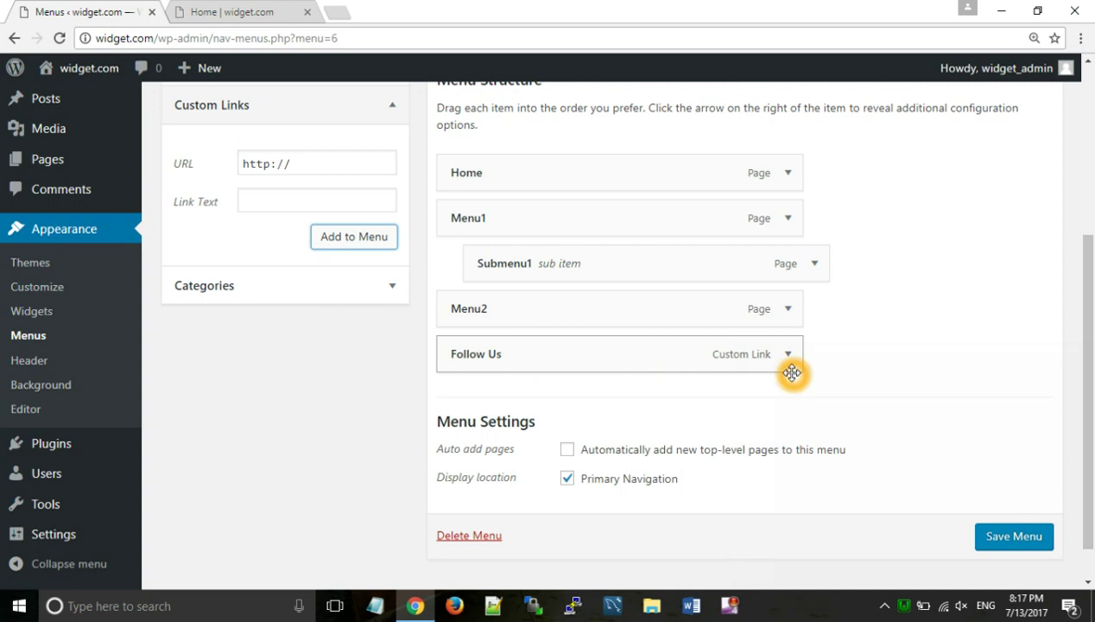
pyautogui.click(999, 537)
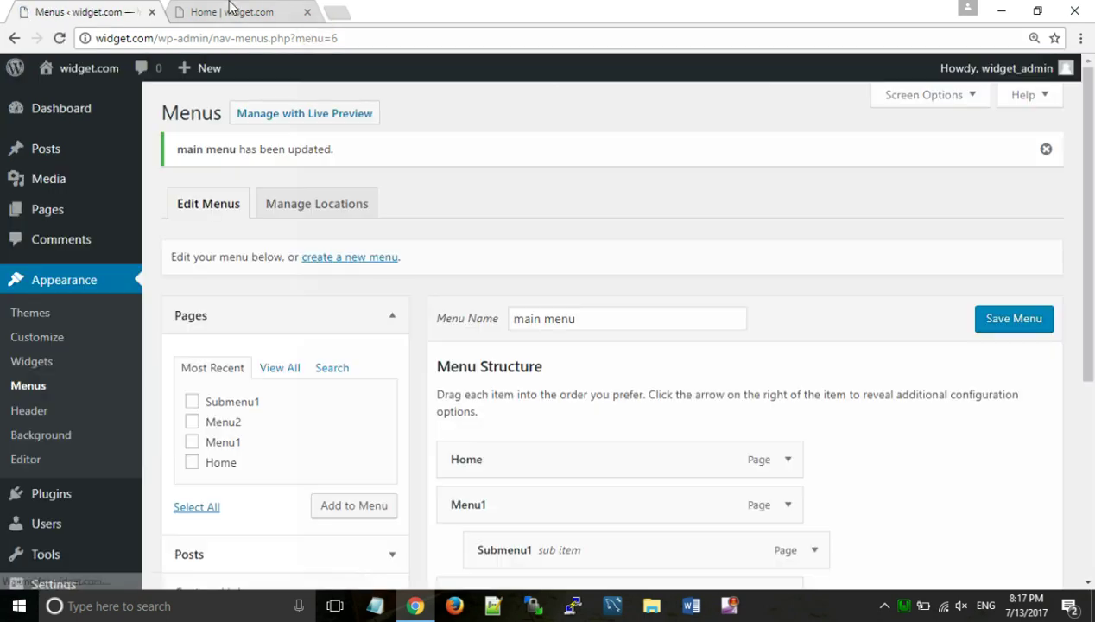
# Reload the site's Home page to check the Follow Us item, and review the saved "main menu" structure.
pyautogui.click(231, 11)
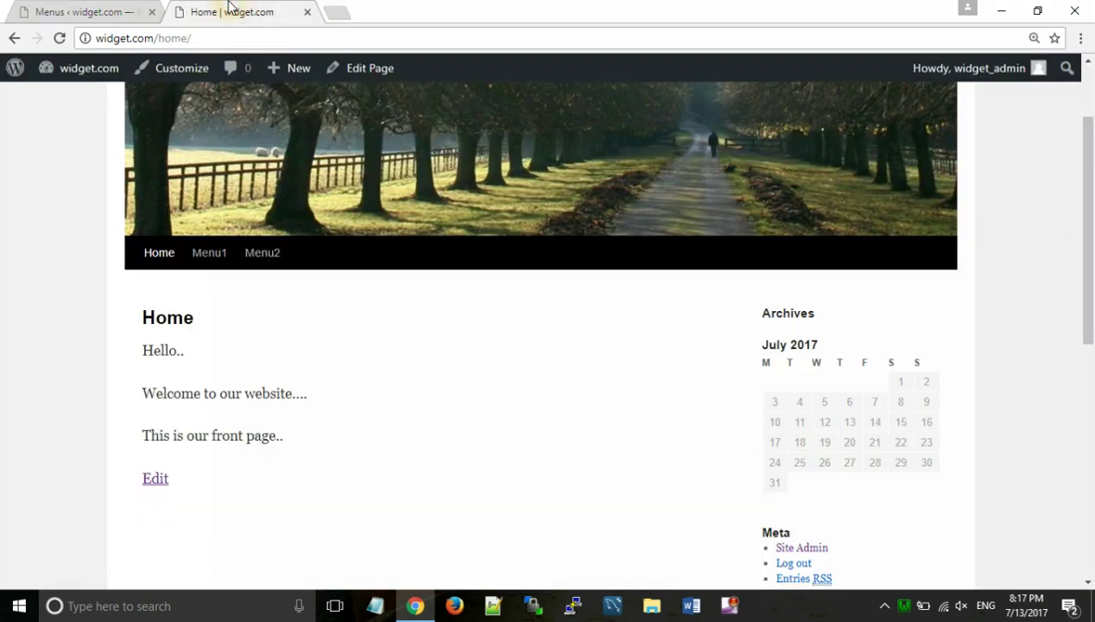
pyautogui.click(60, 38)
pyautogui.click(311, 259)
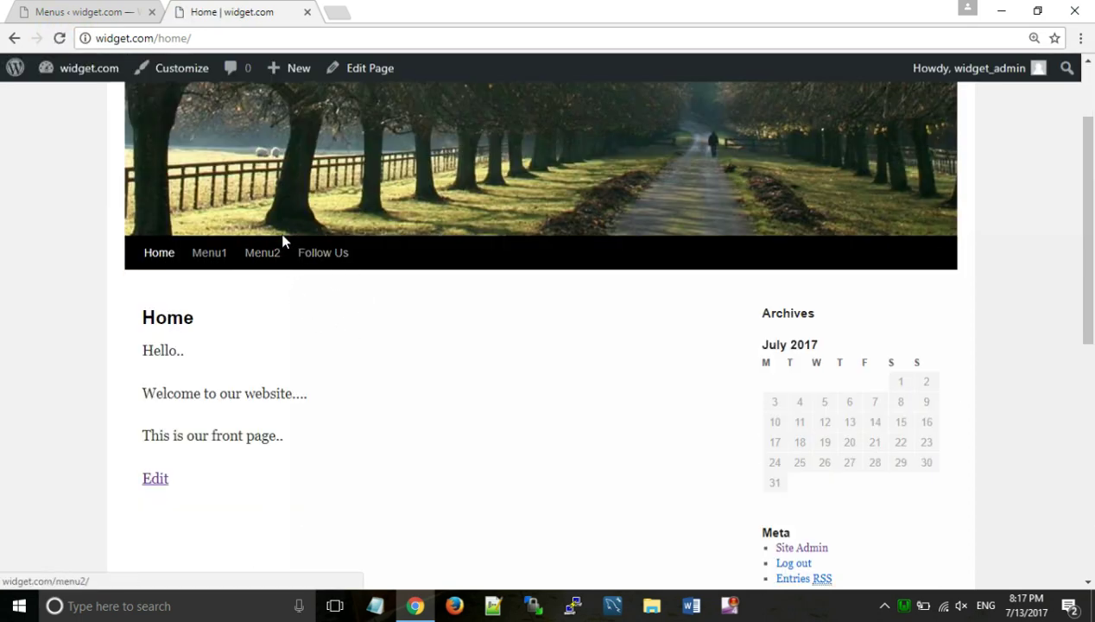
pyautogui.click(90, 8)
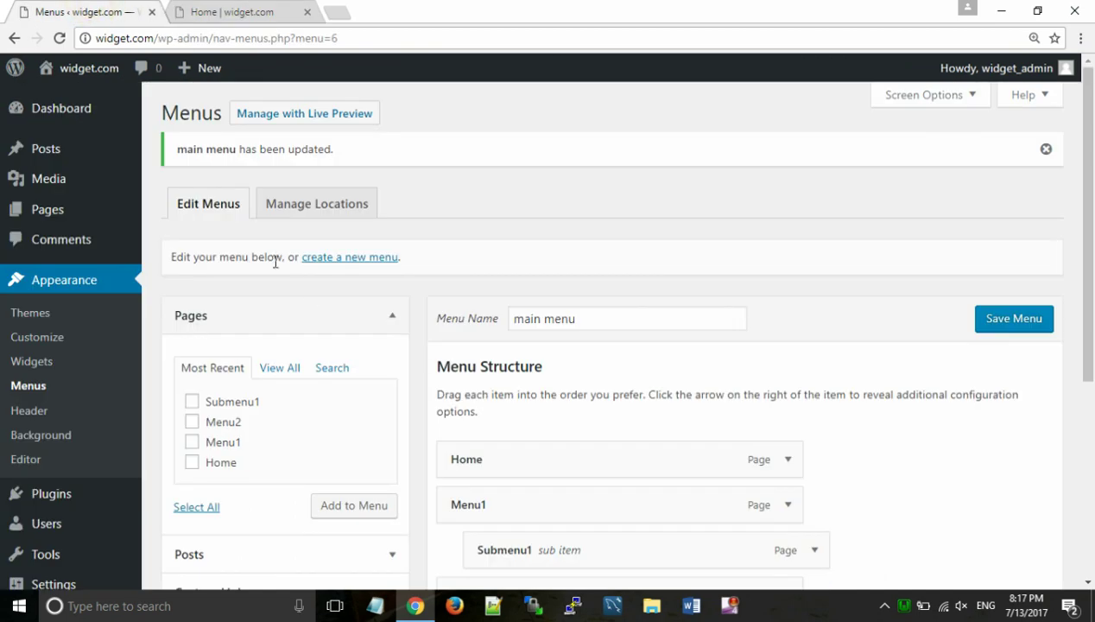
pyautogui.scroll(-1, 542, 432)
pyautogui.scroll(-2, 544, 431)
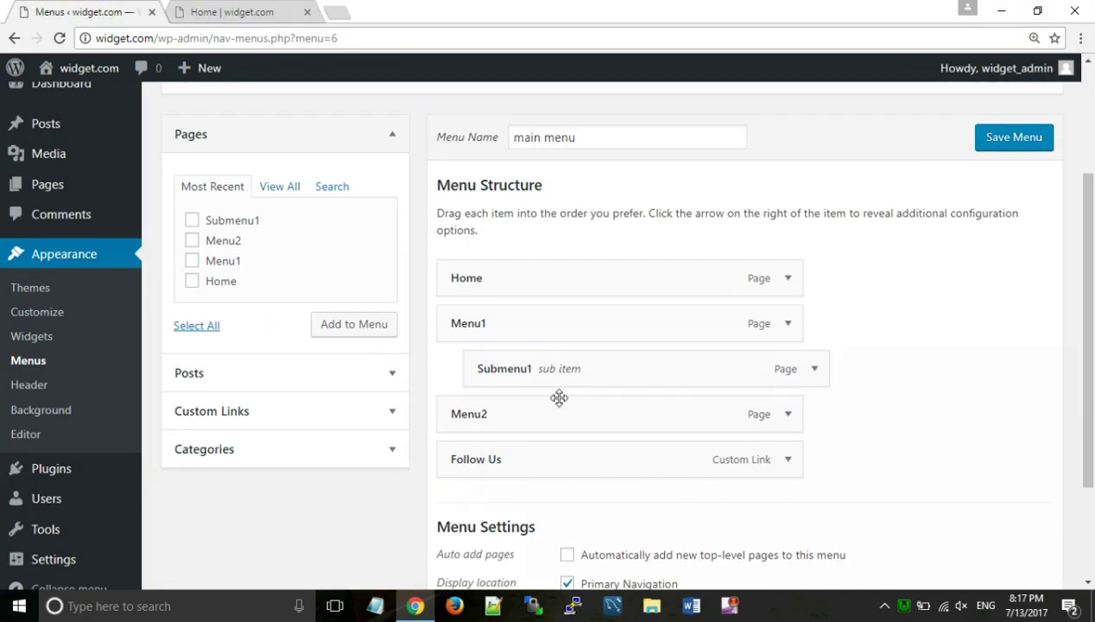
pyautogui.click(329, 326)
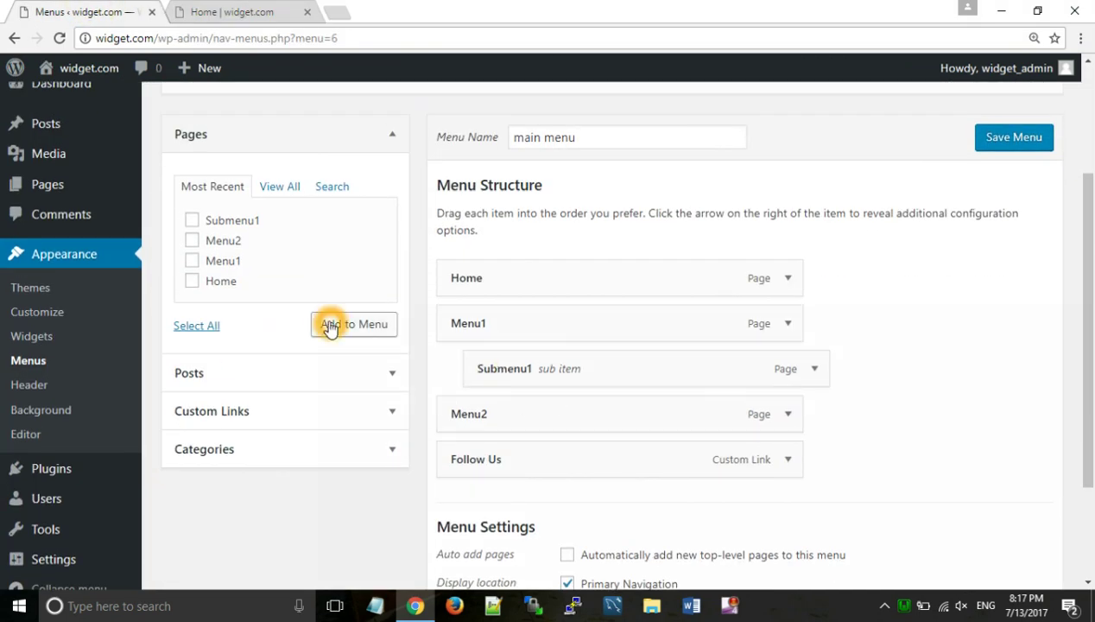
# Create and publish a new page titled "Submenu2" with the text "This is our second submenu..".
pyautogui.click(62, 185)
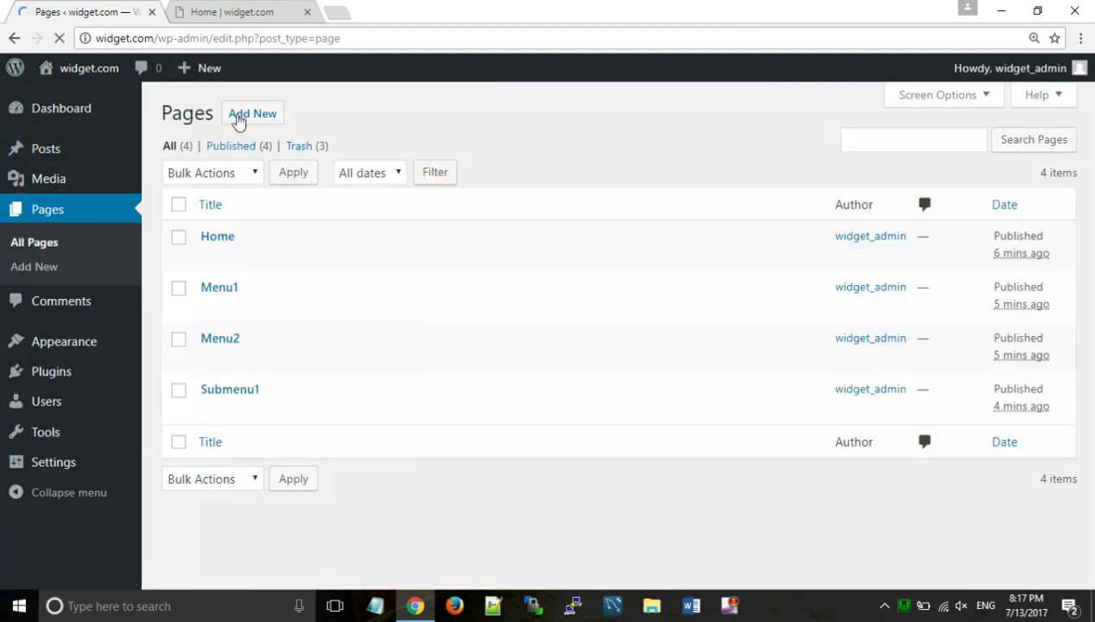
pyautogui.click(240, 116)
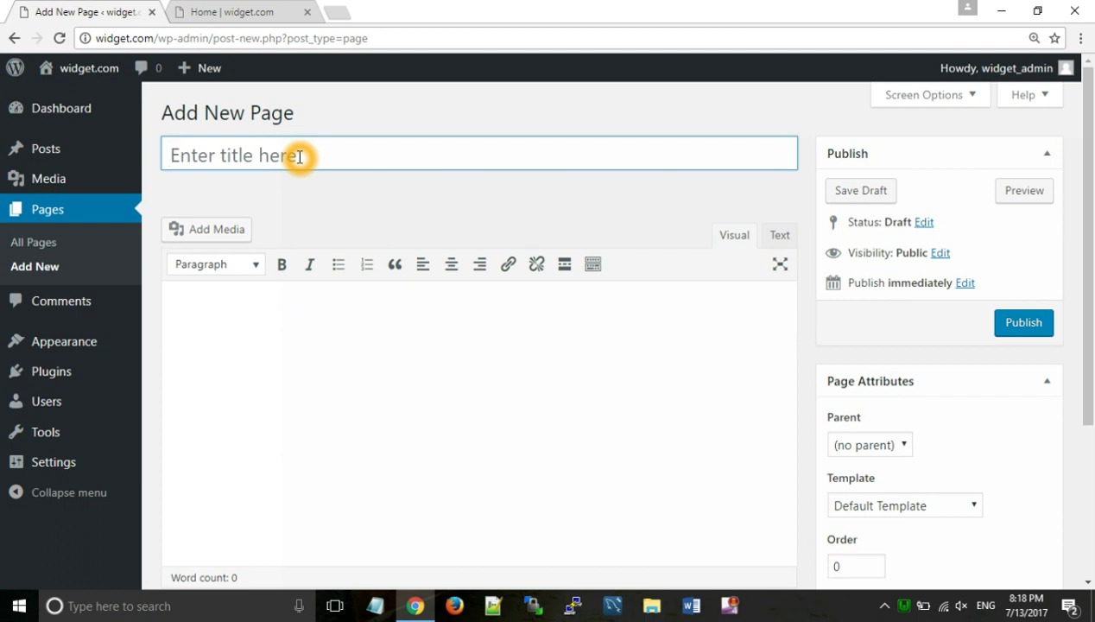
pyautogui.click(299, 157)
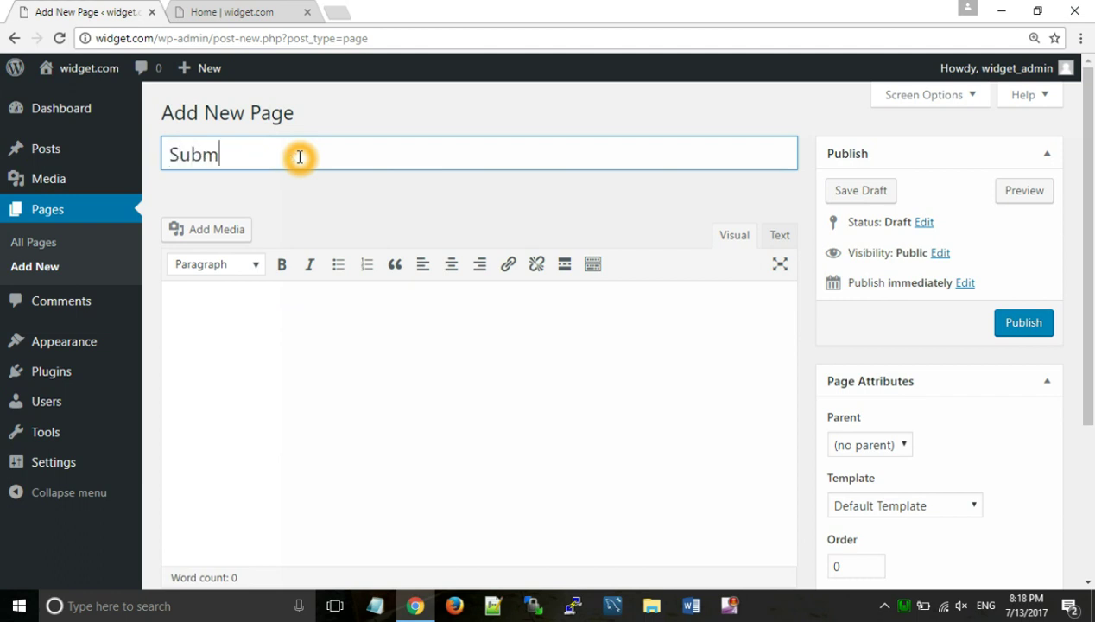
pyautogui.write('Submenu2')
pyautogui.click(260, 315)
pyautogui.write('This is our second submenu..')
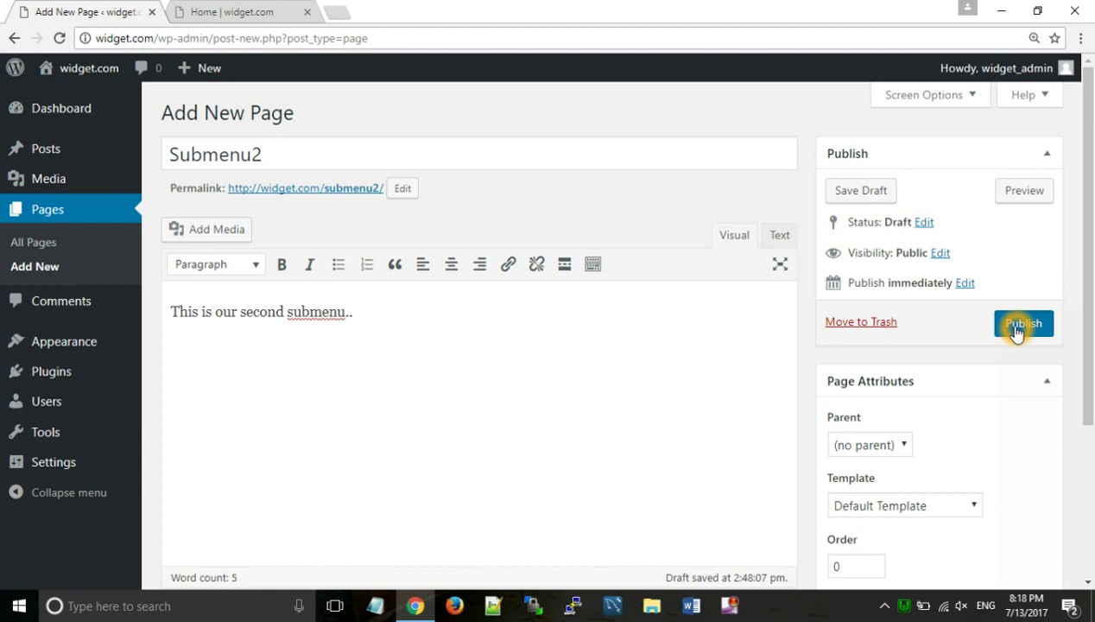
pyautogui.click(1019, 323)
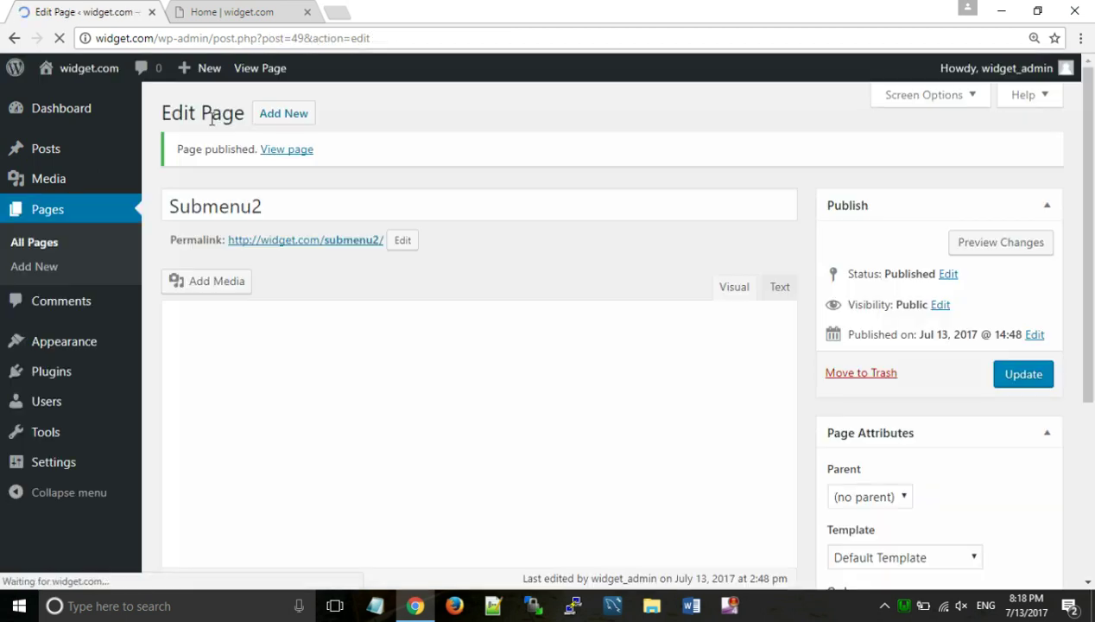
# Create and publish a new page titled "Submenu4" with the text "This is our 4th submenu...".
pyautogui.click(282, 119)
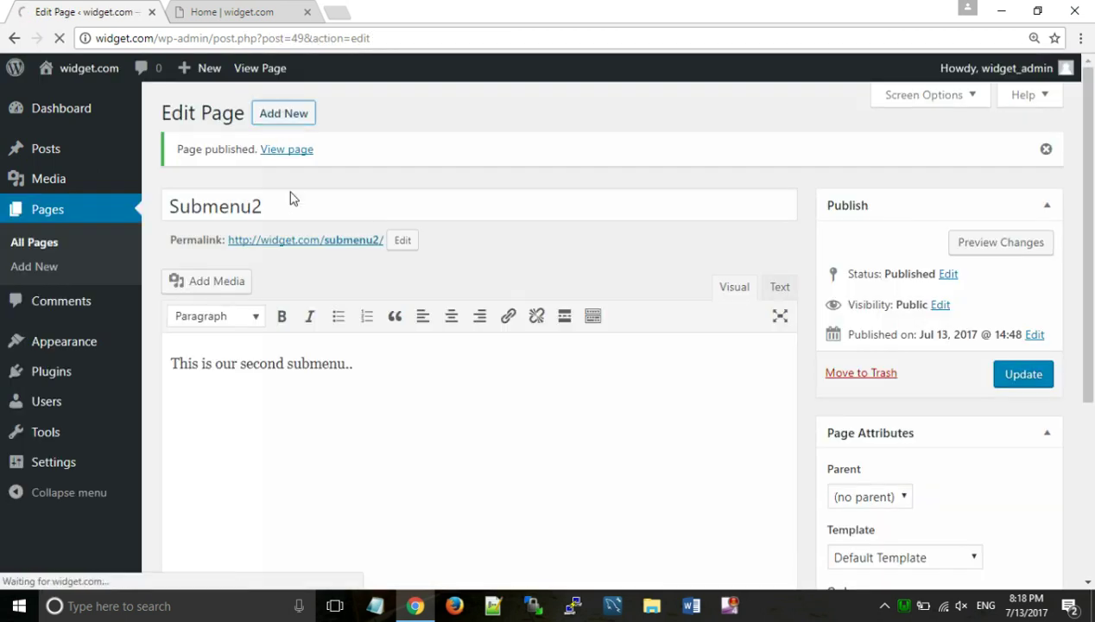
pyautogui.write('S')
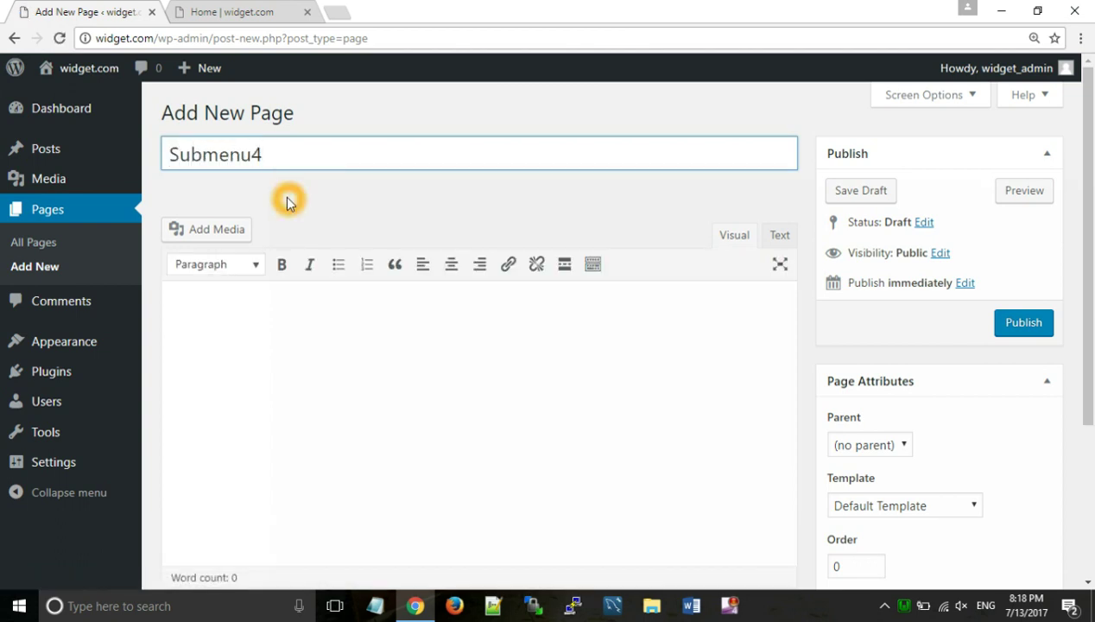
pyautogui.write('ubmenu4')
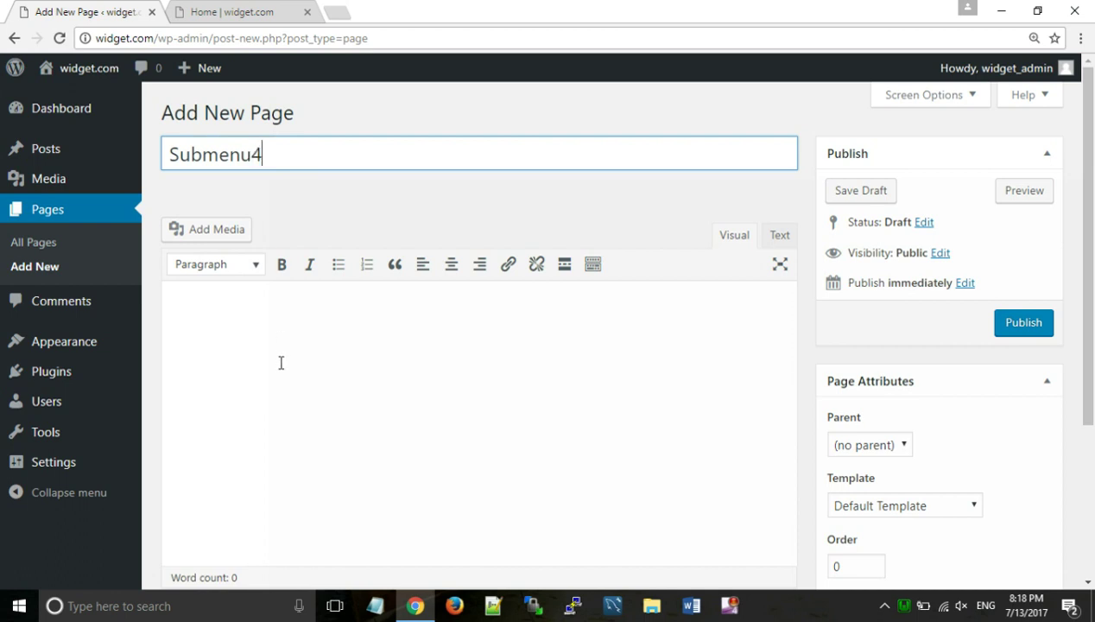
pyautogui.click(284, 329)
pyautogui.write('This is our 4th submenu...')
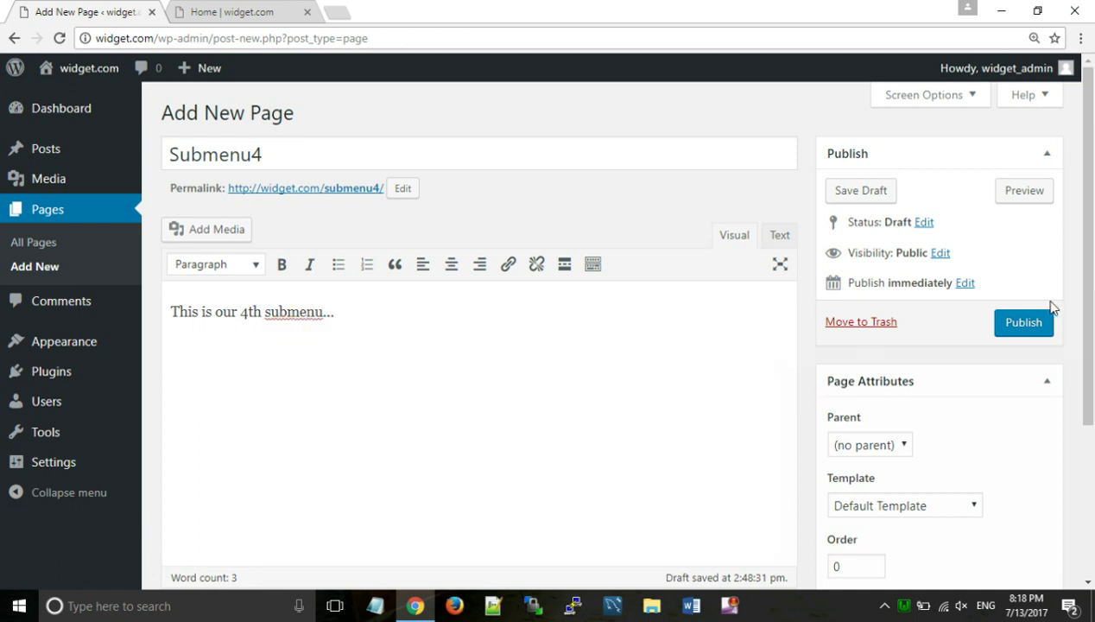
pyautogui.click(1027, 321)
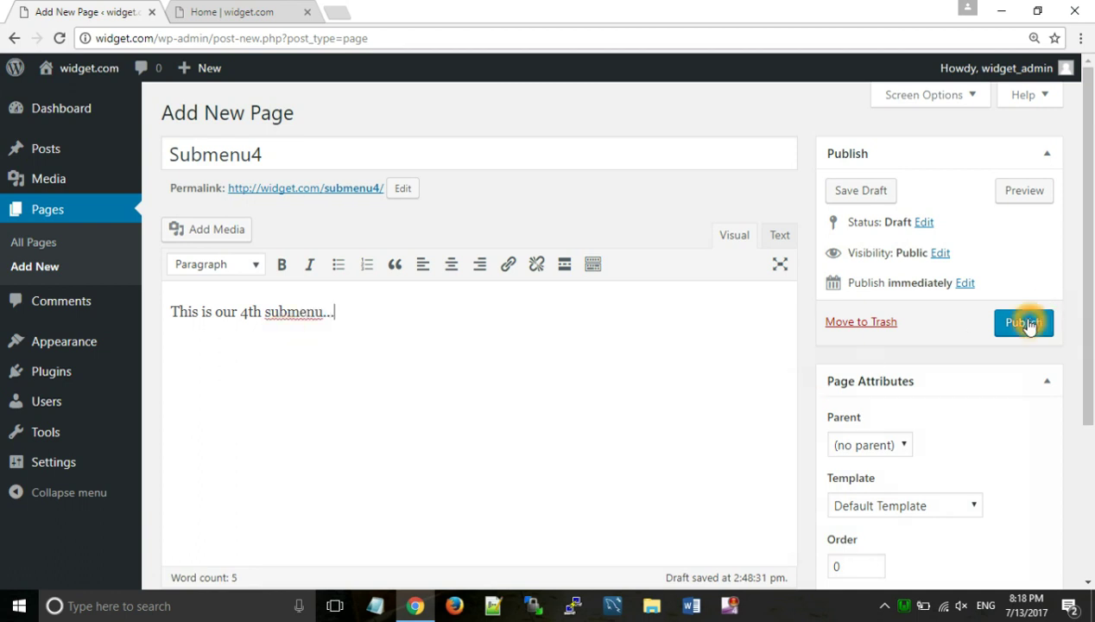
pyautogui.click(407, 306)
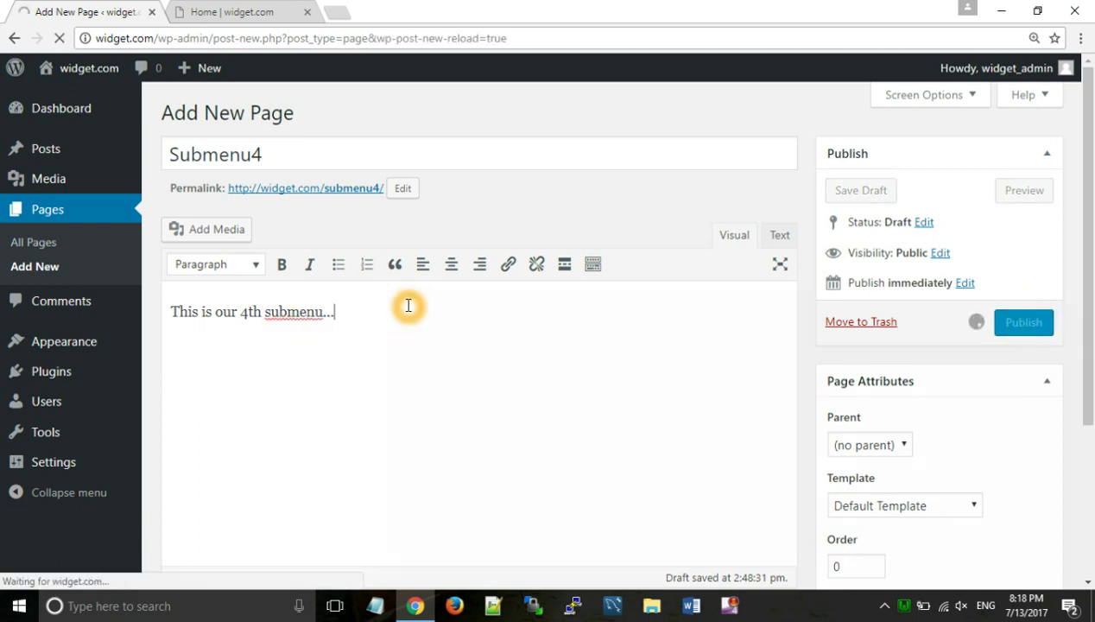
# Insert the round WordPress logo image from the media library before the text of the Submenu4 page.
pyautogui.click(216, 280)
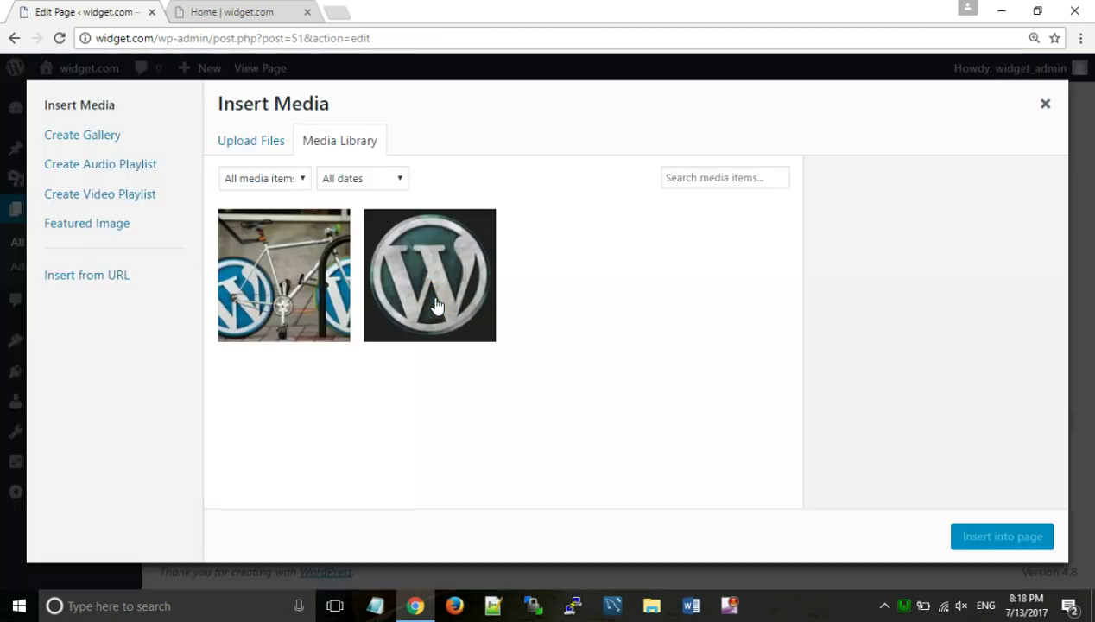
pyautogui.click(436, 307)
pyautogui.click(974, 537)
pyautogui.click(465, 410)
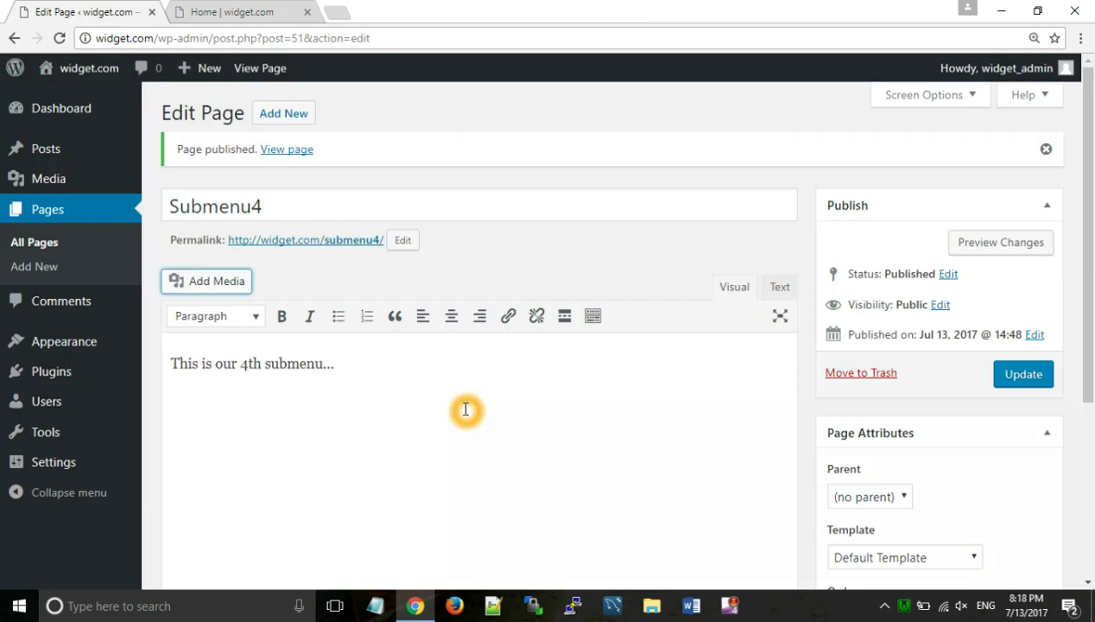
pyautogui.click(532, 467)
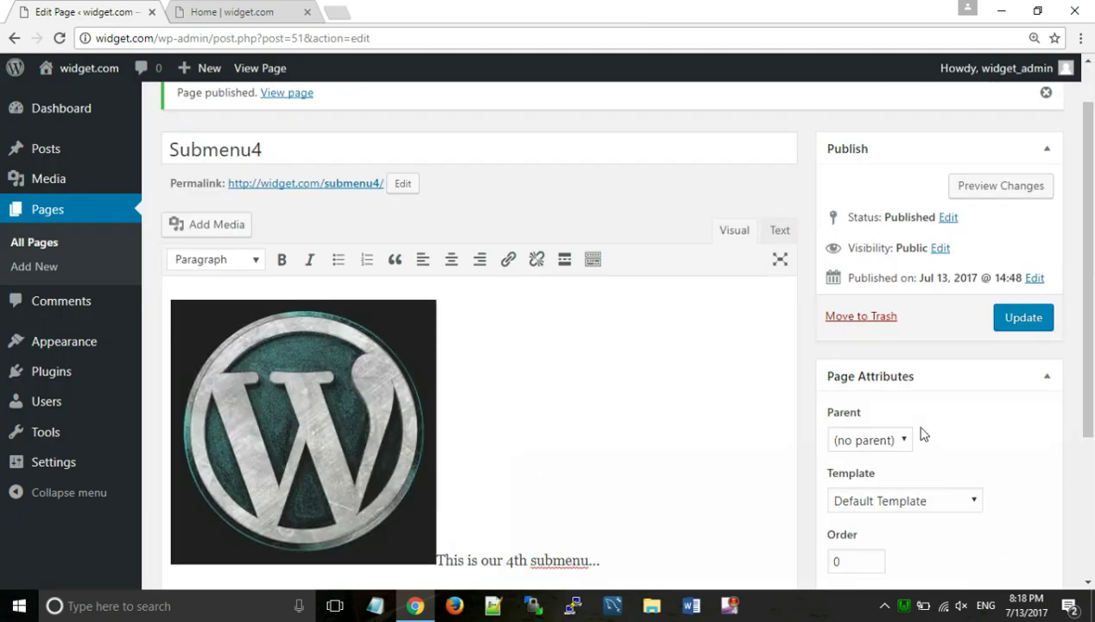
pyautogui.click(985, 356)
pyautogui.click(519, 442)
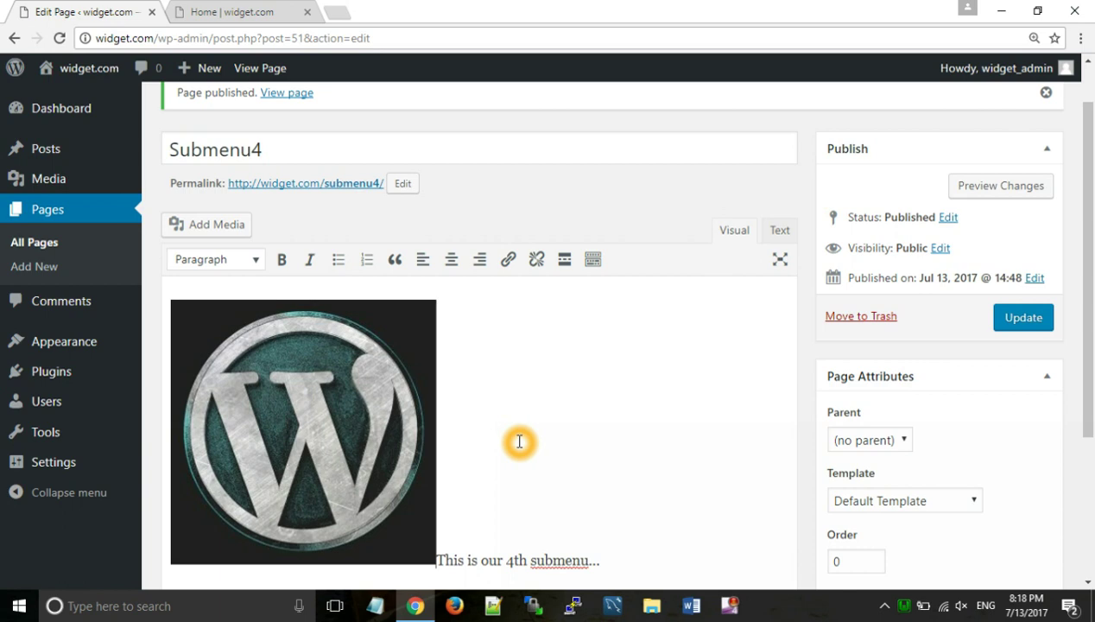
# Update the published Submenu4 page to save the inserted logo image.
pyautogui.scroll(-2, 536, 414)
pyautogui.click(550, 402)
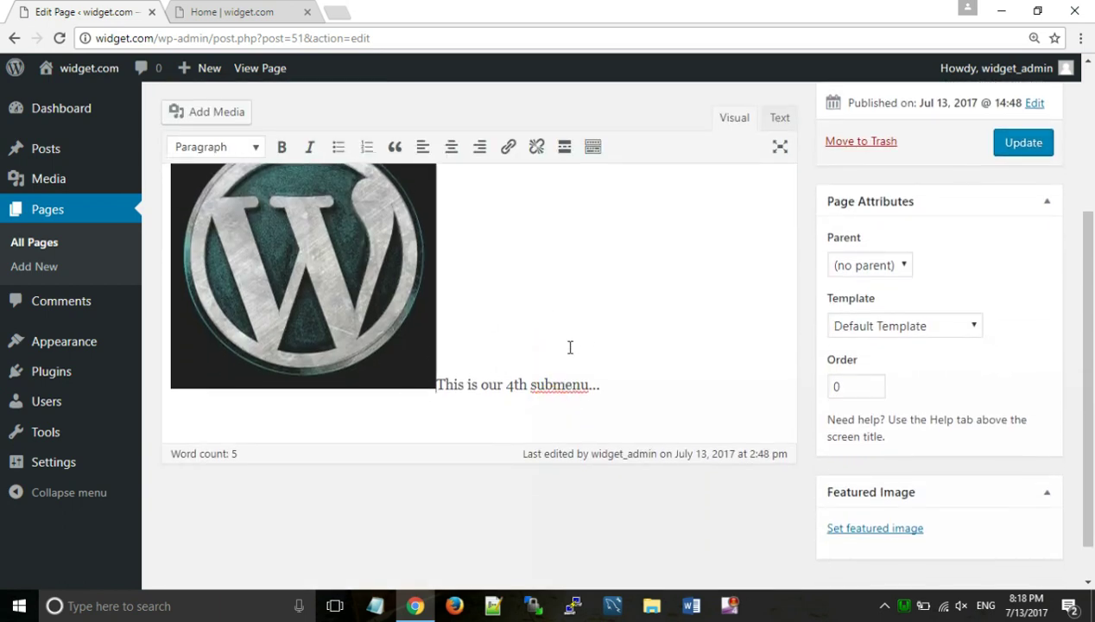
pyautogui.click(572, 313)
pyautogui.scroll(3, 613, 314)
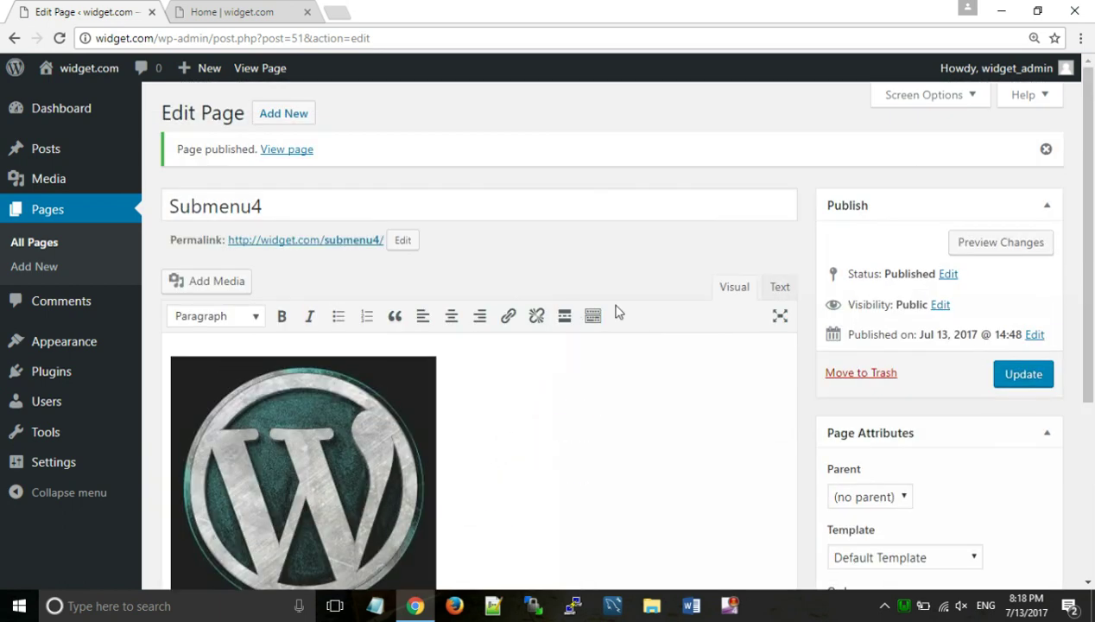
pyautogui.click(1024, 376)
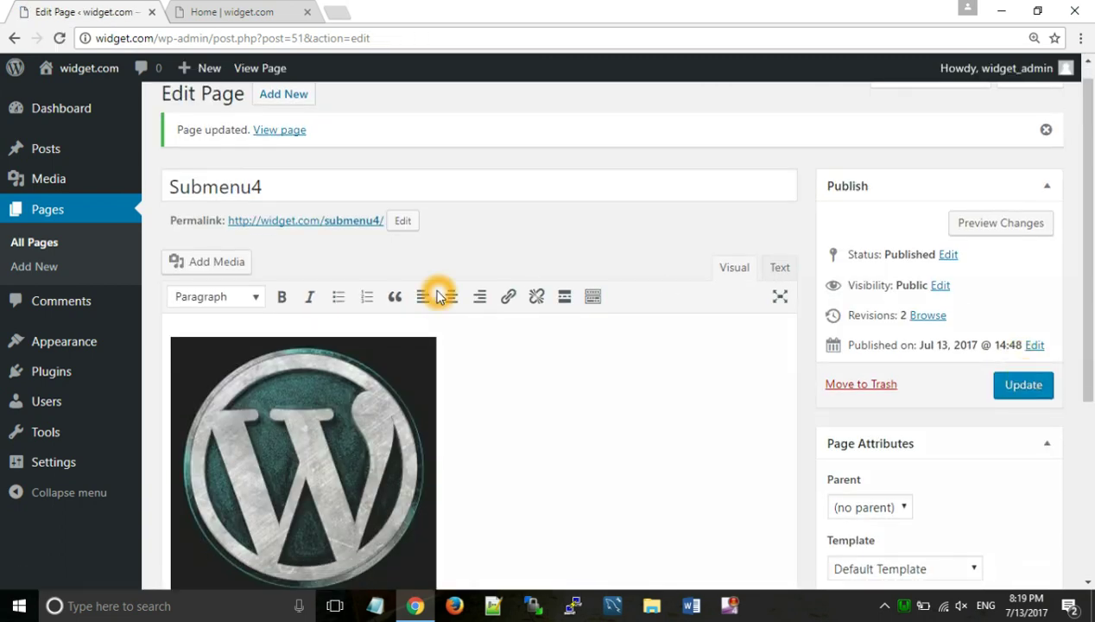
# Add the Submenu2 and Submenu4 pages to the site's "main menu".
pyautogui.moveTo(49, 339)
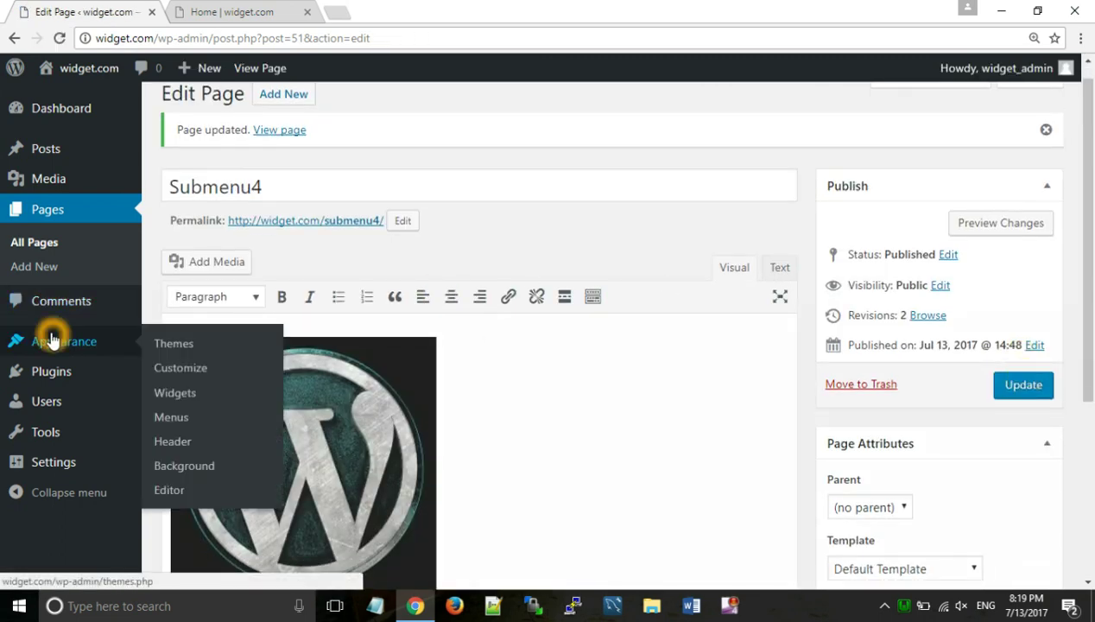
pyautogui.click(170, 418)
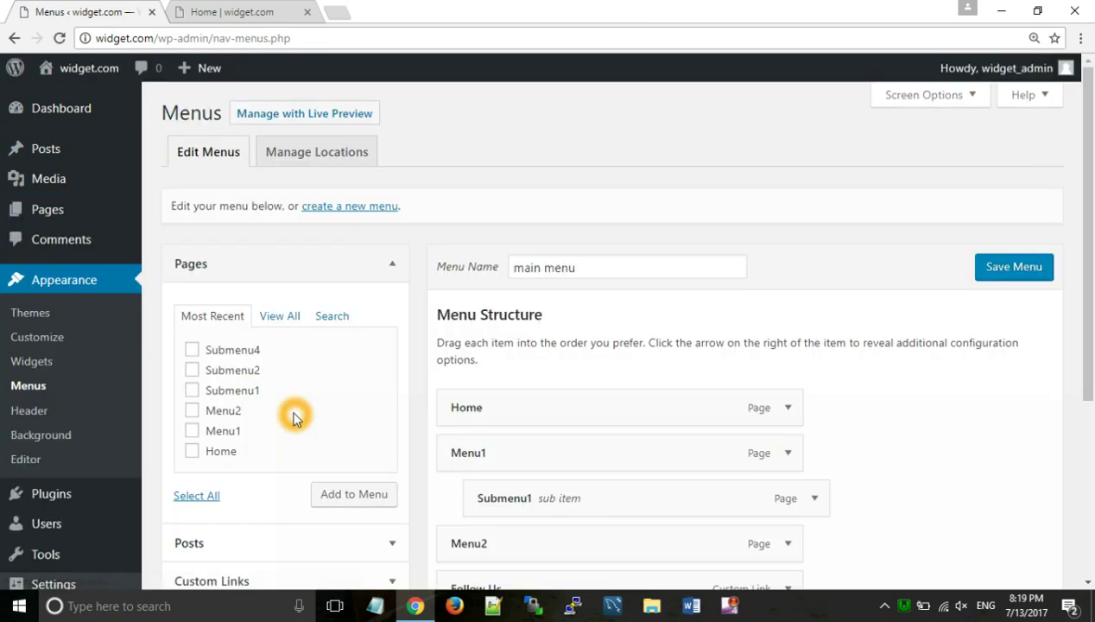
pyautogui.scroll(-2, 293, 417)
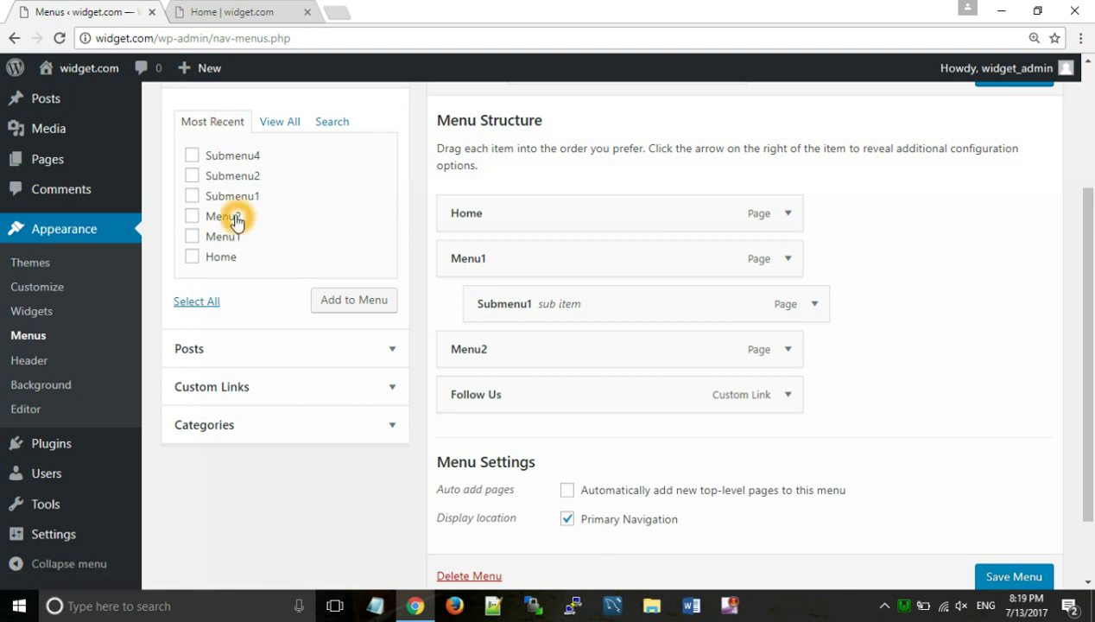
pyautogui.click(285, 122)
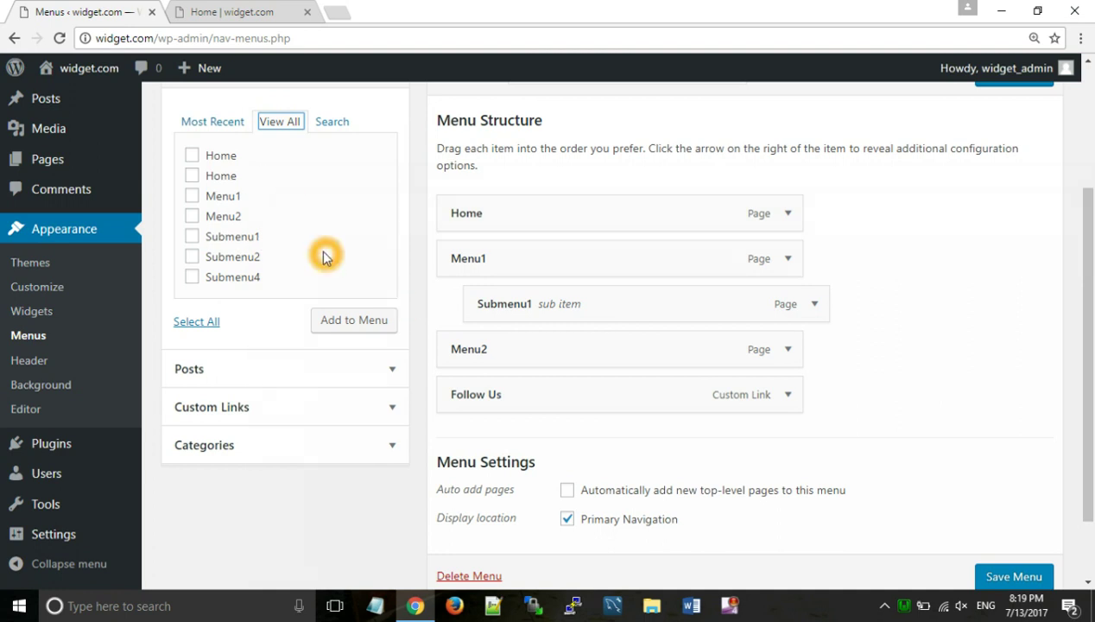
pyautogui.click(192, 256)
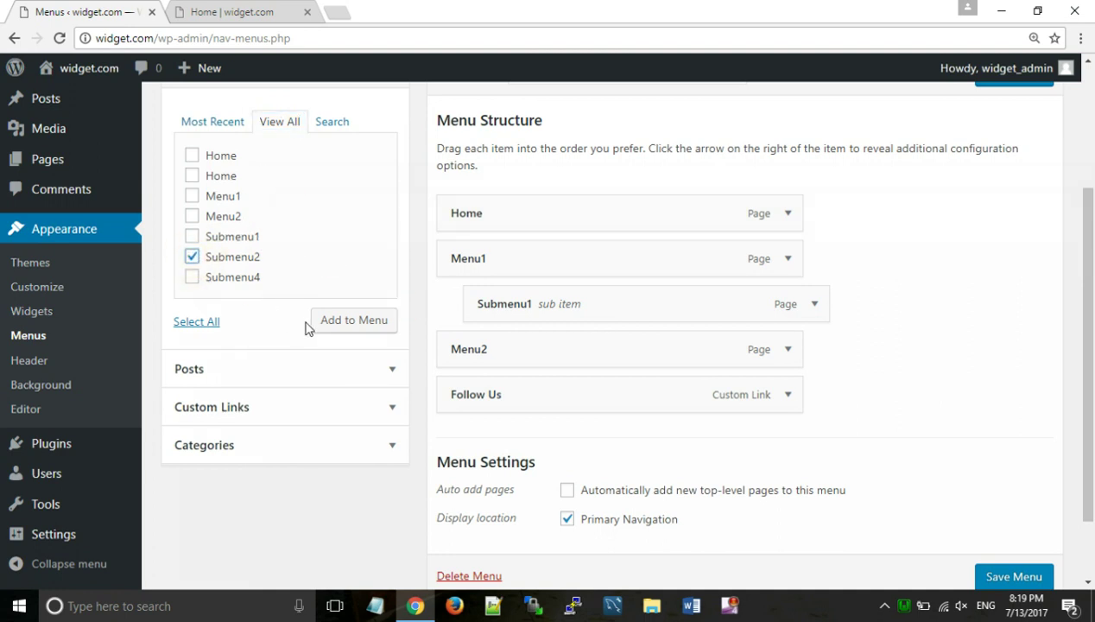
pyautogui.click(321, 321)
pyautogui.click(192, 277)
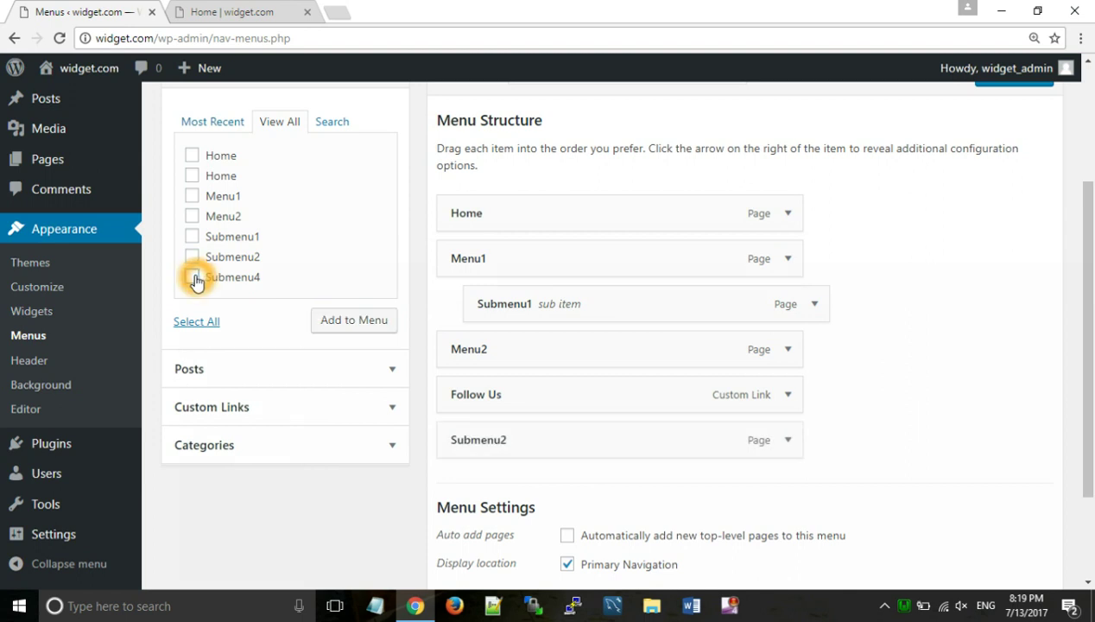
pyautogui.click(338, 332)
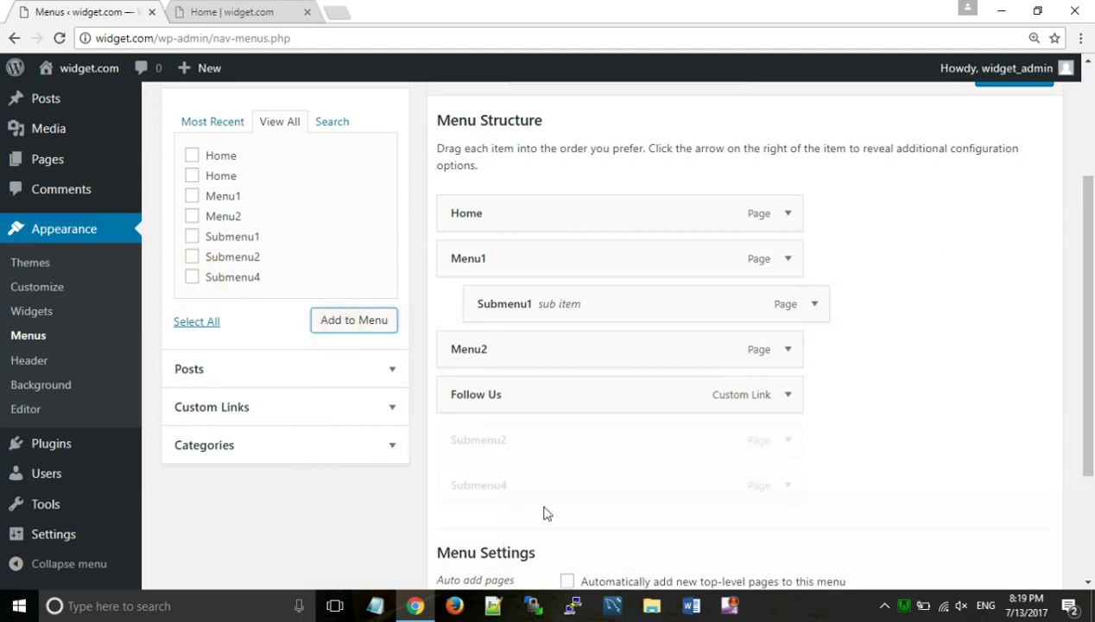
# Nest Submenu2 under Menu1 below Submenu1, nest Submenu4 under Submenu2, and save the menu.
pyautogui.moveTo(535, 455); pyautogui.dragTo(557, 391)
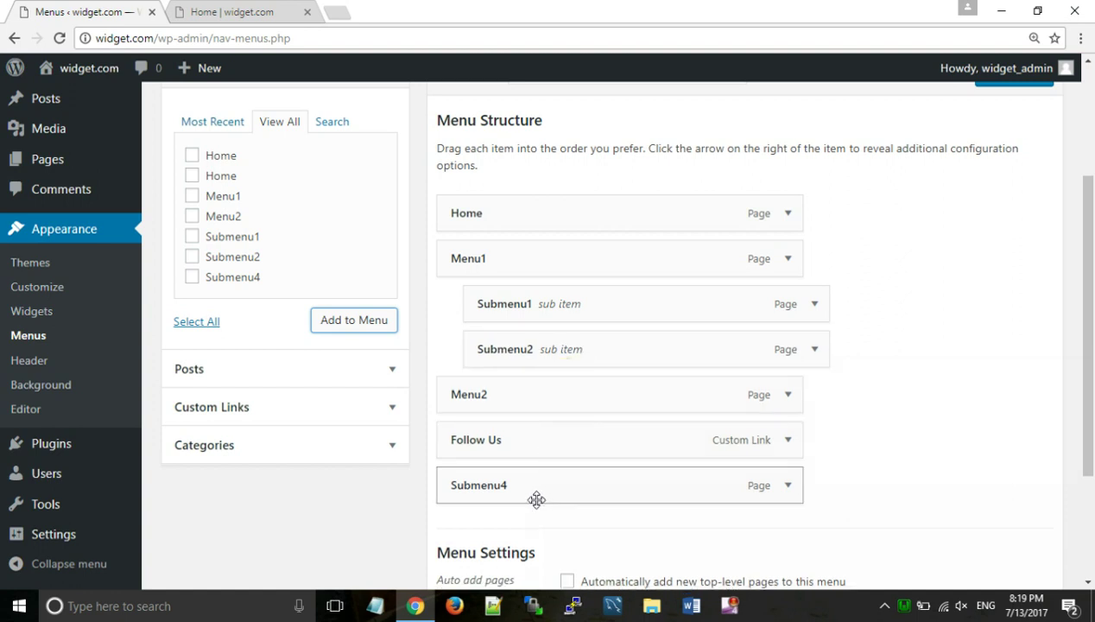
pyautogui.moveTo(536, 496); pyautogui.dragTo(611, 424)
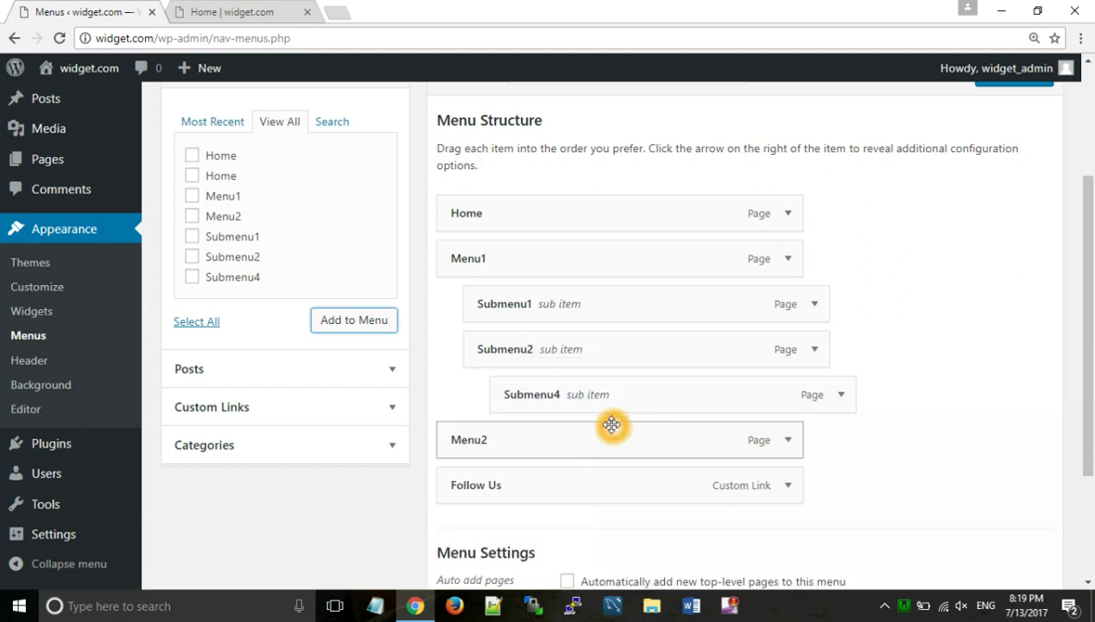
pyautogui.scroll(-3, 753, 443)
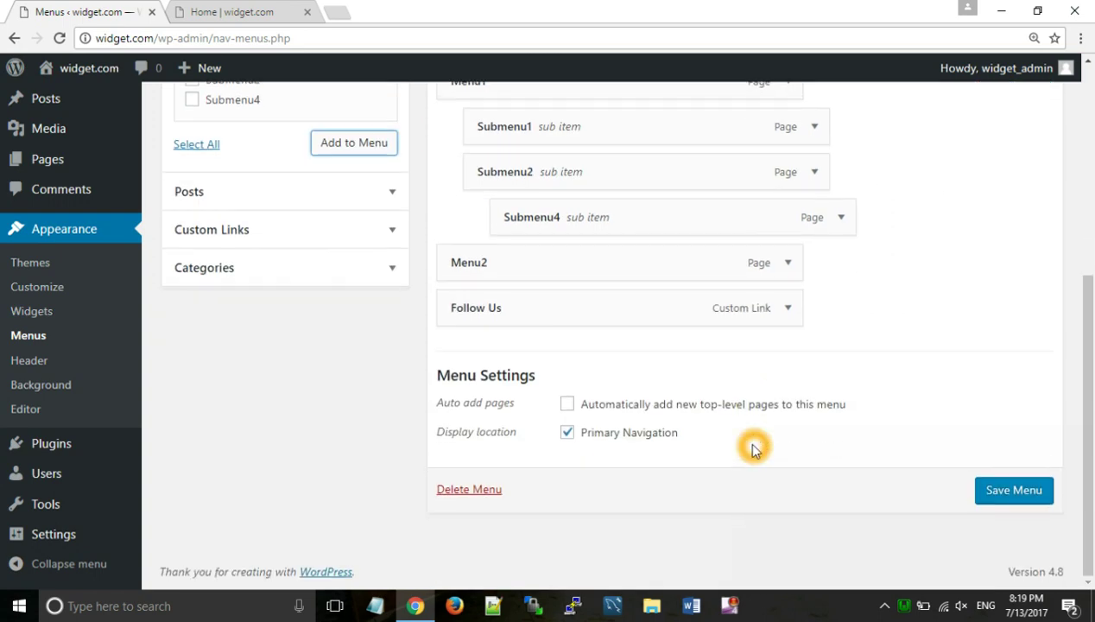
pyautogui.click(1028, 490)
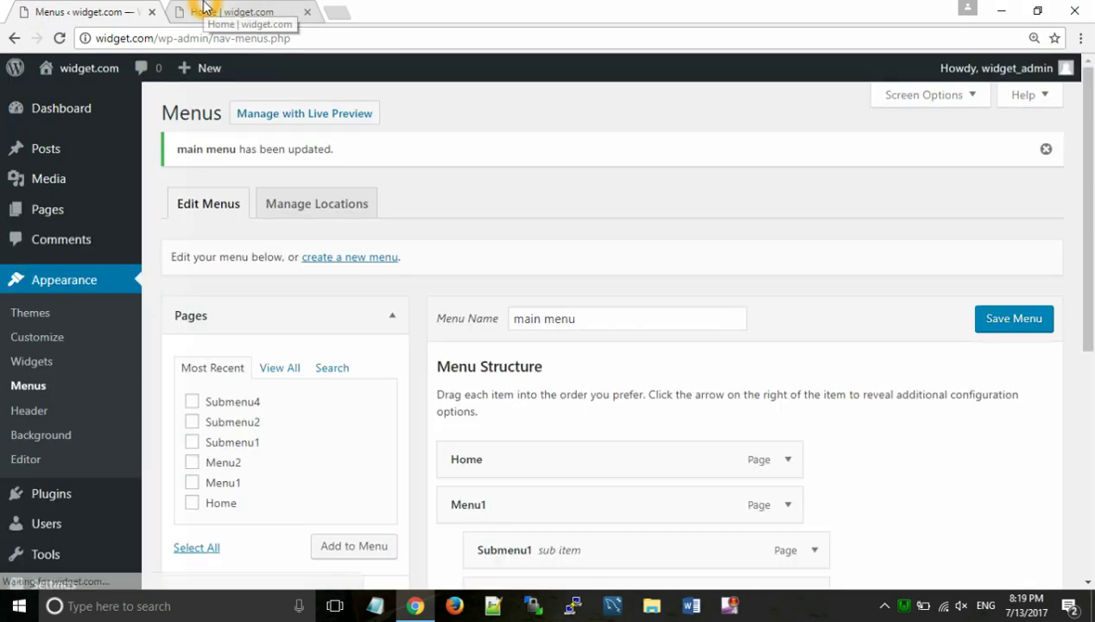
# Reload the site's Home page and compare the nested submenus of Menu1 with the saved menu structure.
pyautogui.click(203, 10)
pyautogui.click(60, 36)
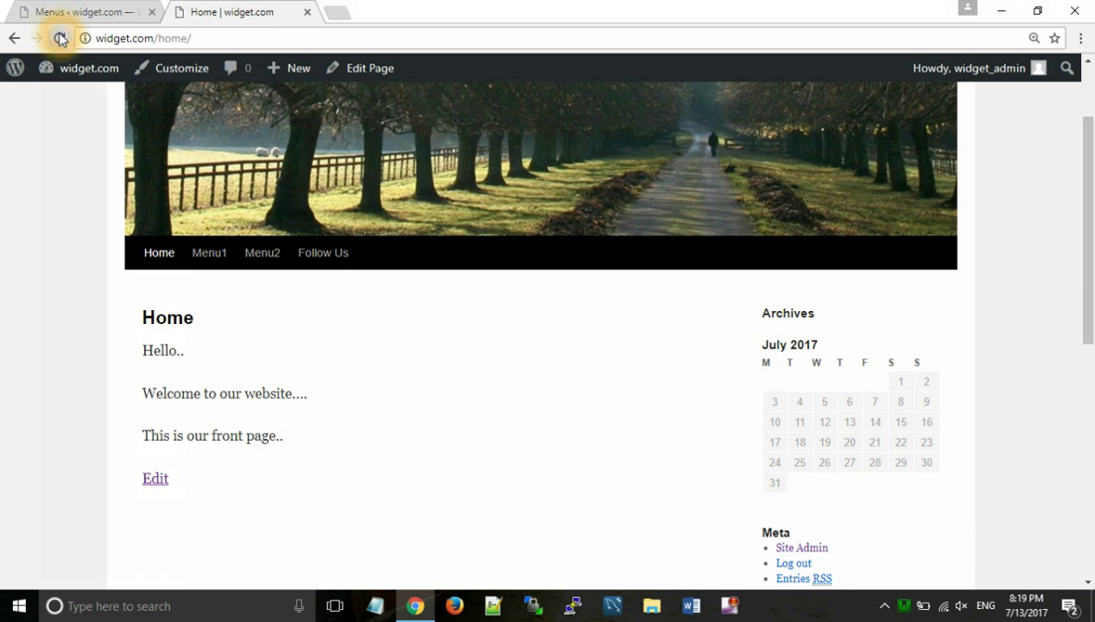
pyautogui.moveTo(209, 261)
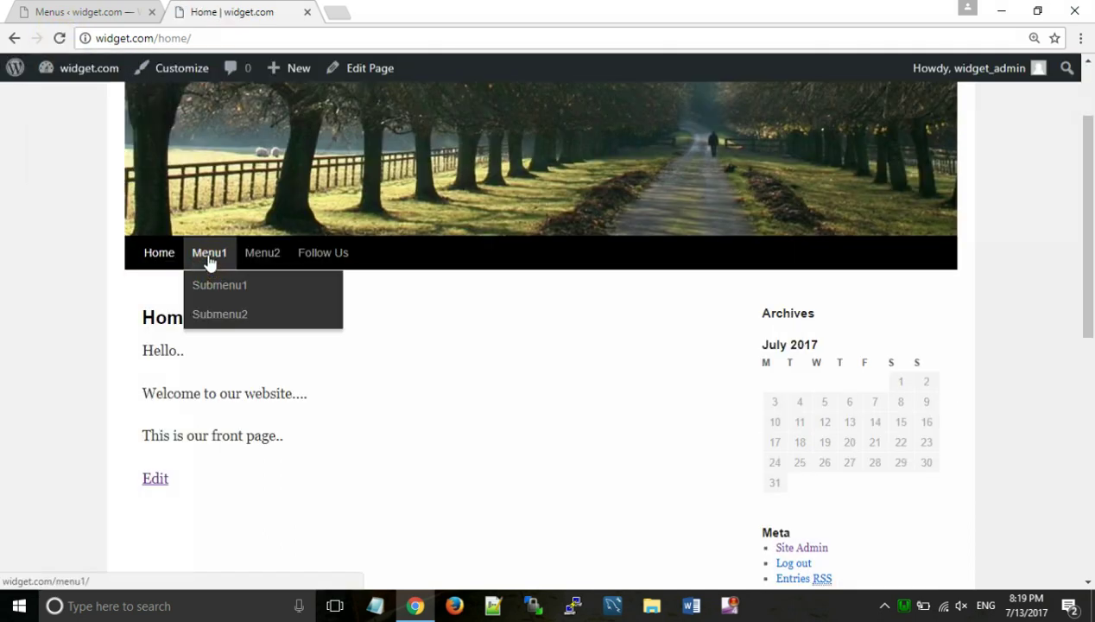
pyautogui.moveTo(207, 317)
pyautogui.moveTo(213, 315)
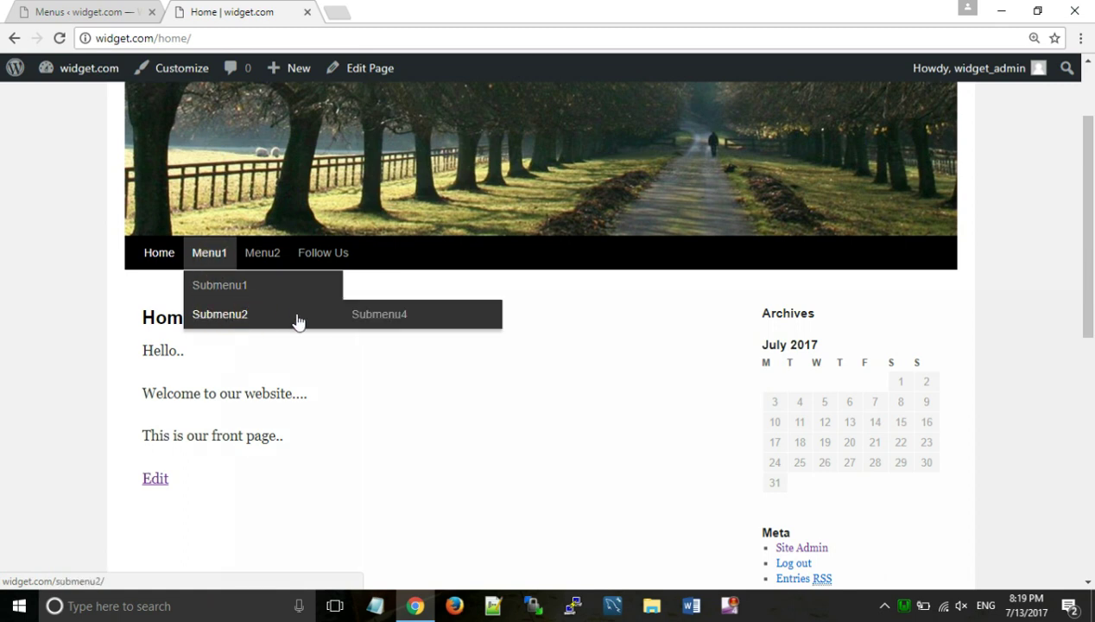
pyautogui.click(28, 7)
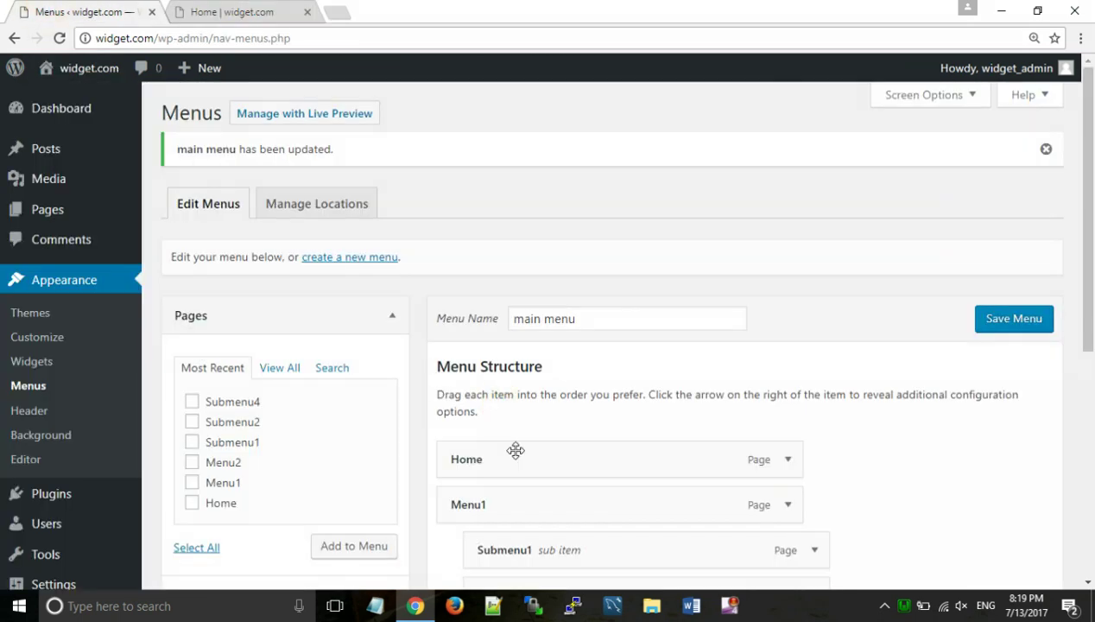
pyautogui.scroll(-1, 494, 490)
pyautogui.scroll(-3, 494, 479)
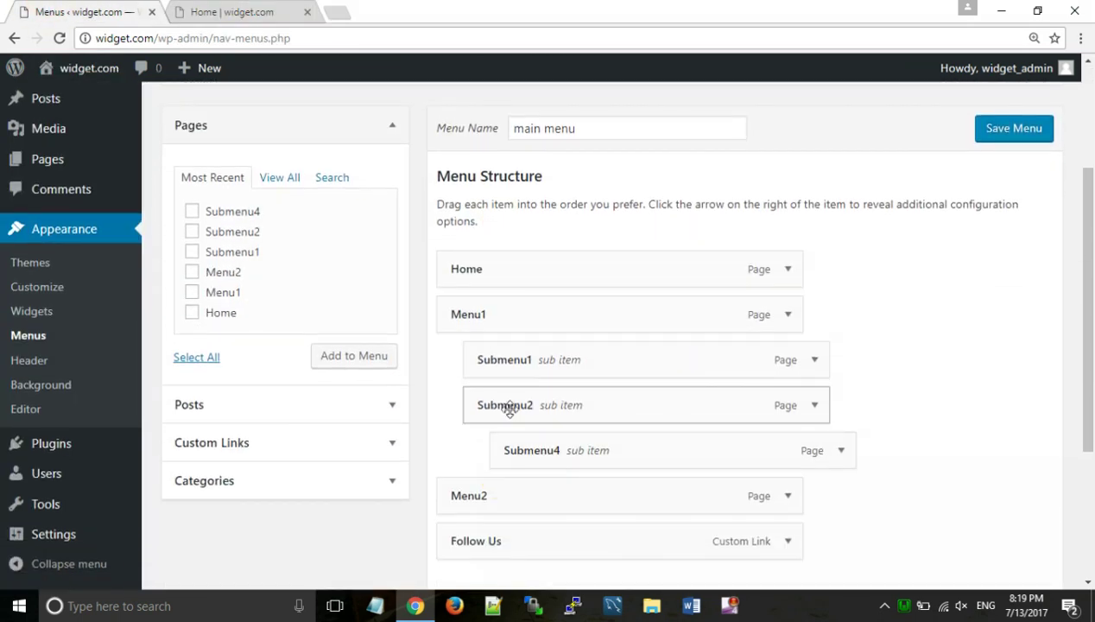
pyautogui.click(237, 12)
pyautogui.moveTo(218, 256)
pyautogui.moveTo(195, 311)
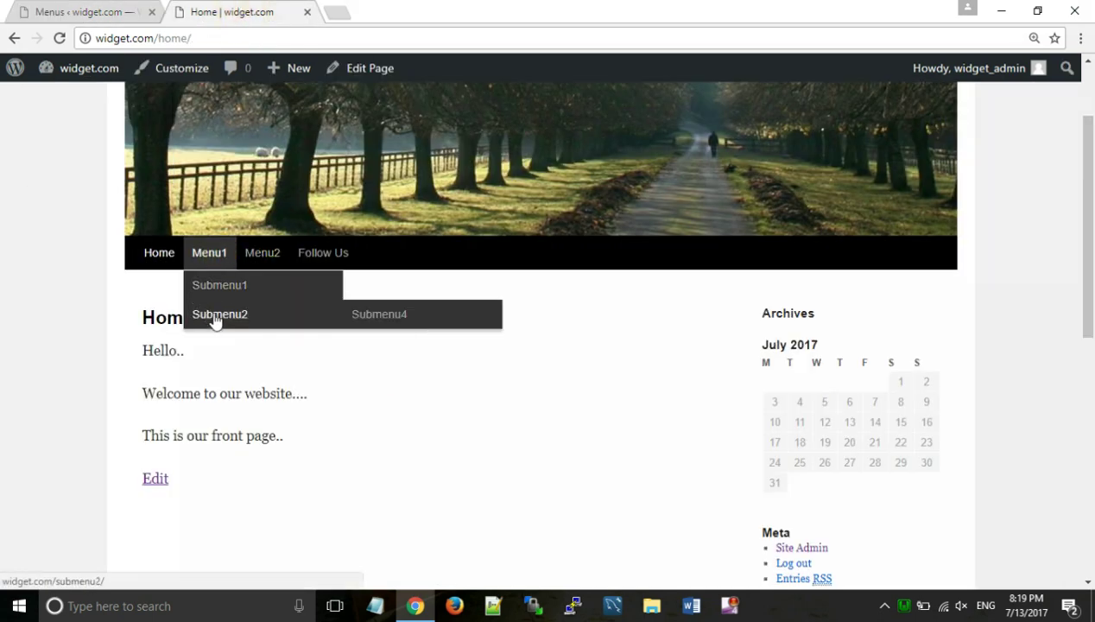
# Create a new post category named "Blog" with no parent category.
pyautogui.click(74, 10)
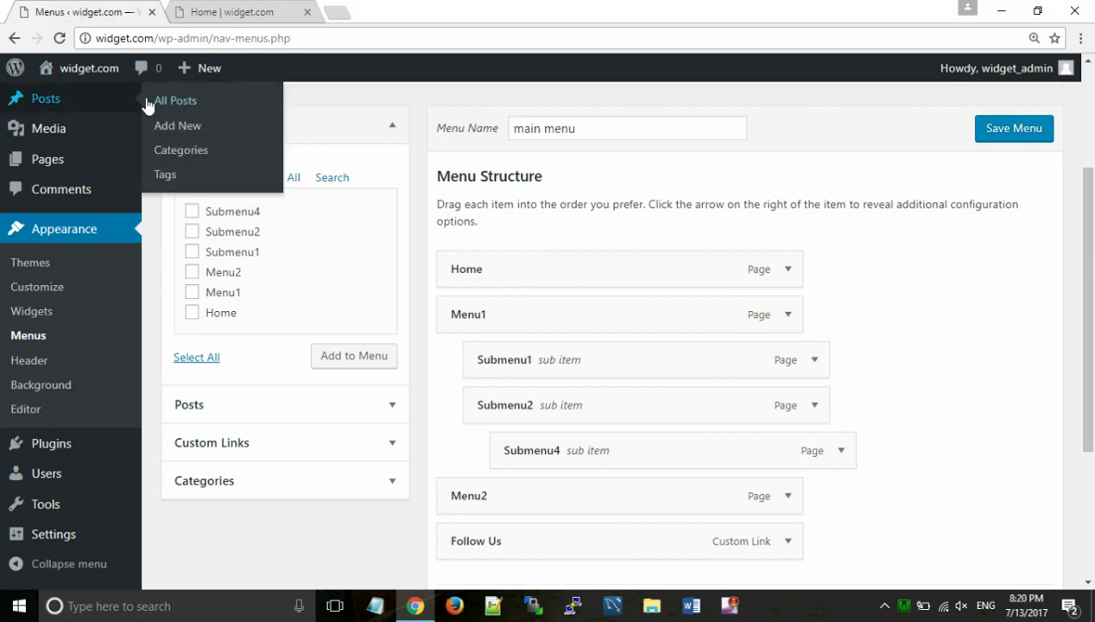
pyautogui.click(406, 119)
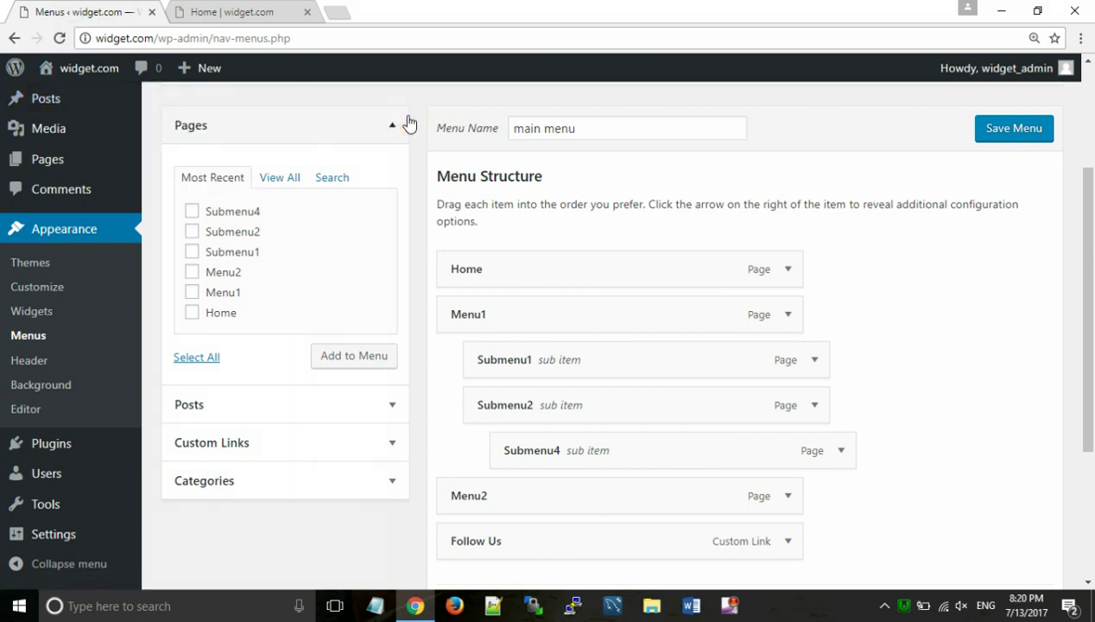
pyautogui.click(408, 122)
pyautogui.moveTo(80, 99)
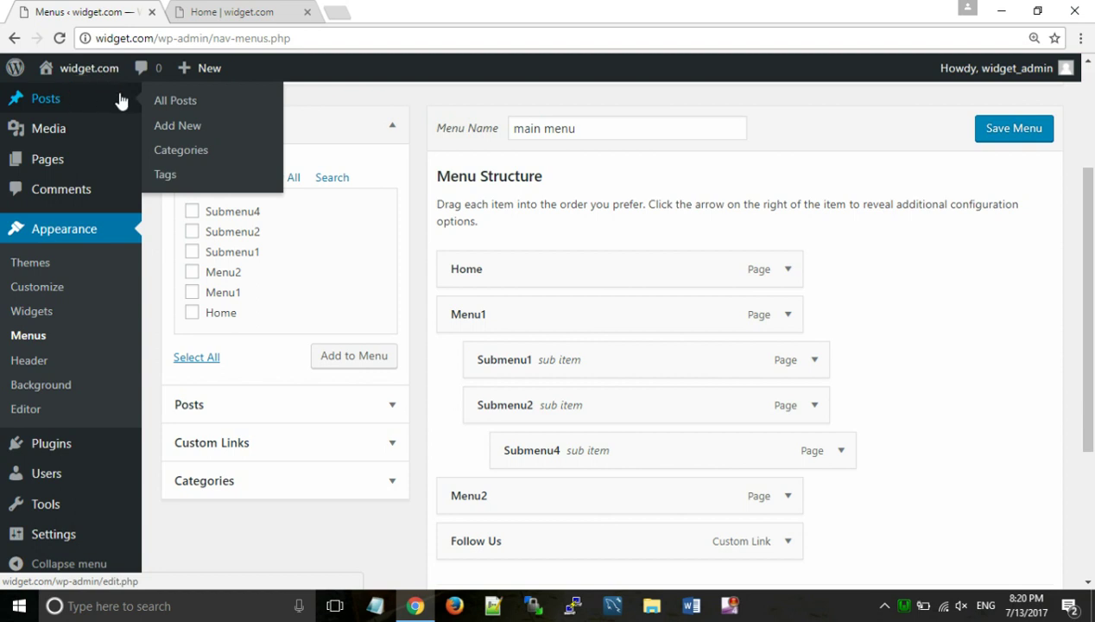
pyautogui.click(182, 150)
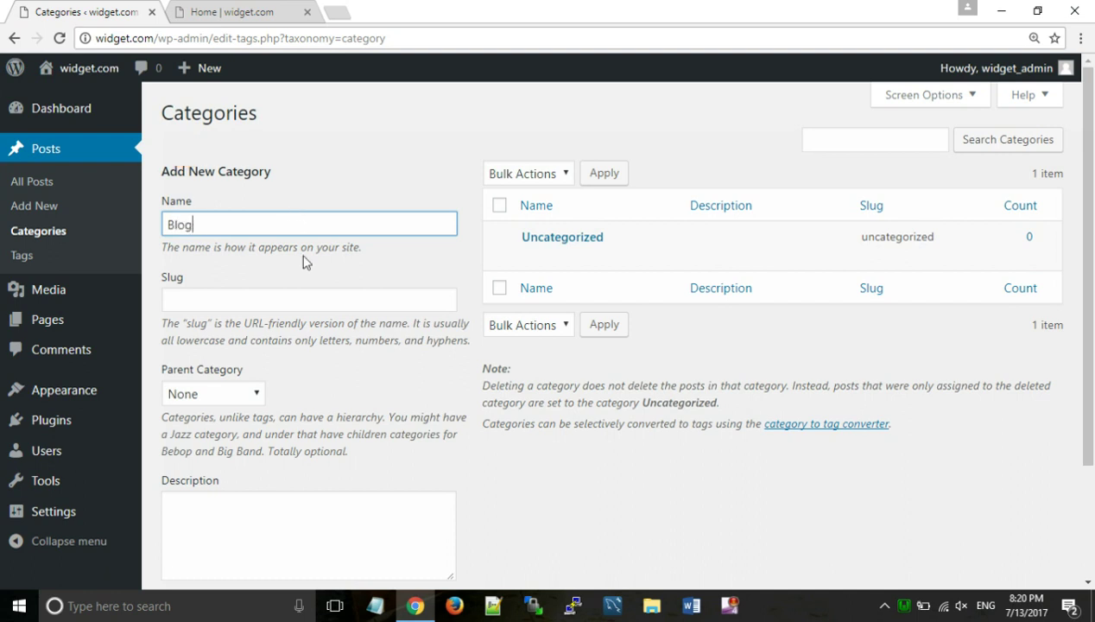
pyautogui.scroll(-3, 305, 259)
pyautogui.click(210, 494)
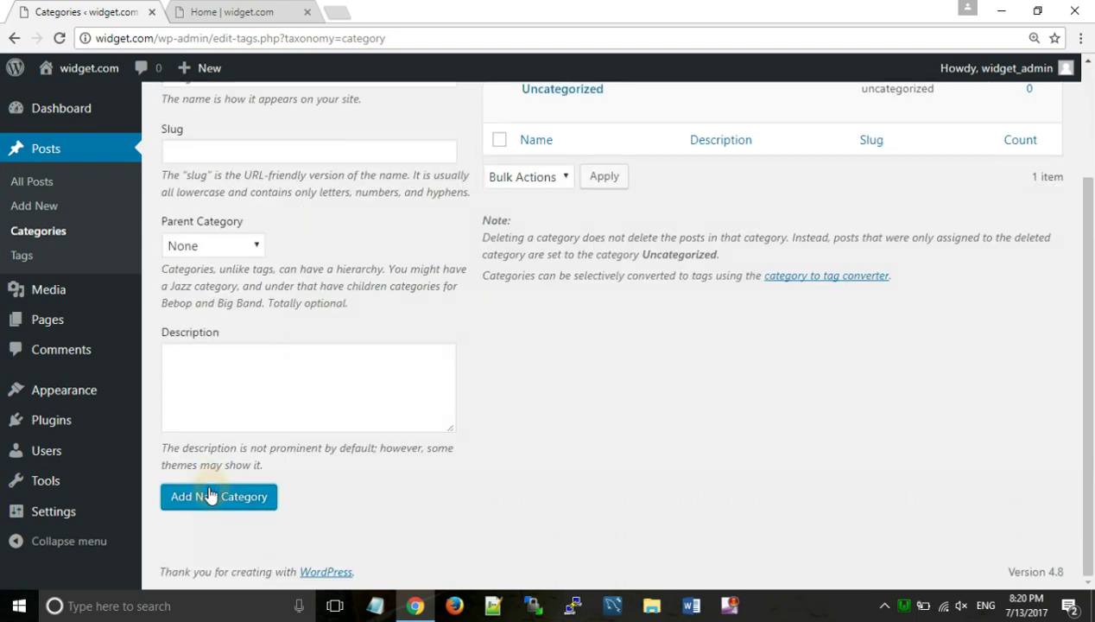
pyautogui.click(488, 363)
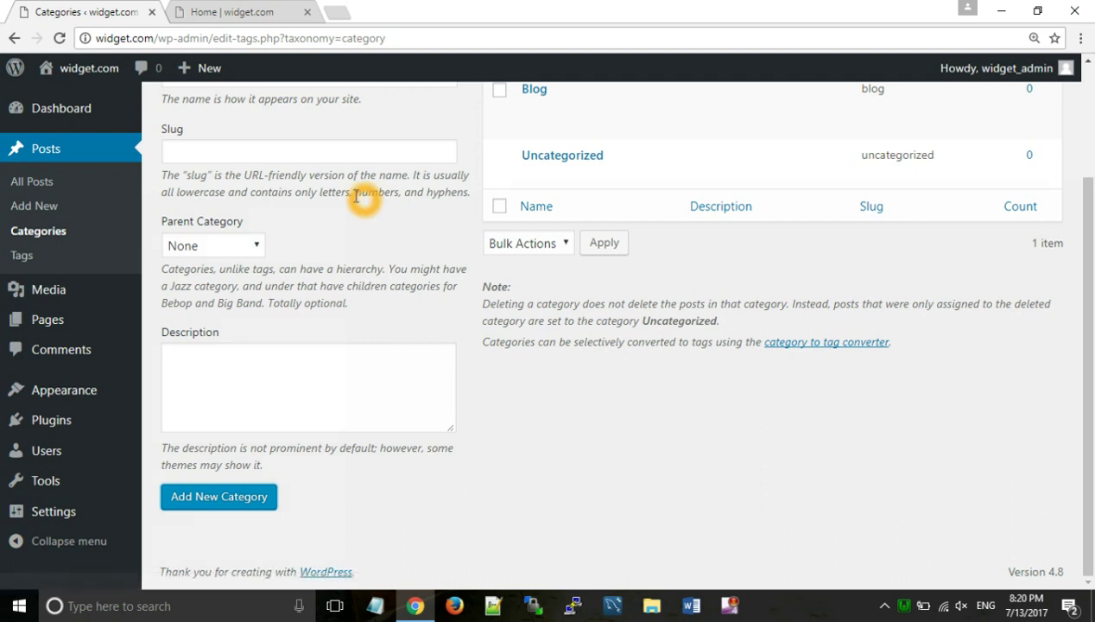
pyautogui.moveTo(625, 121)
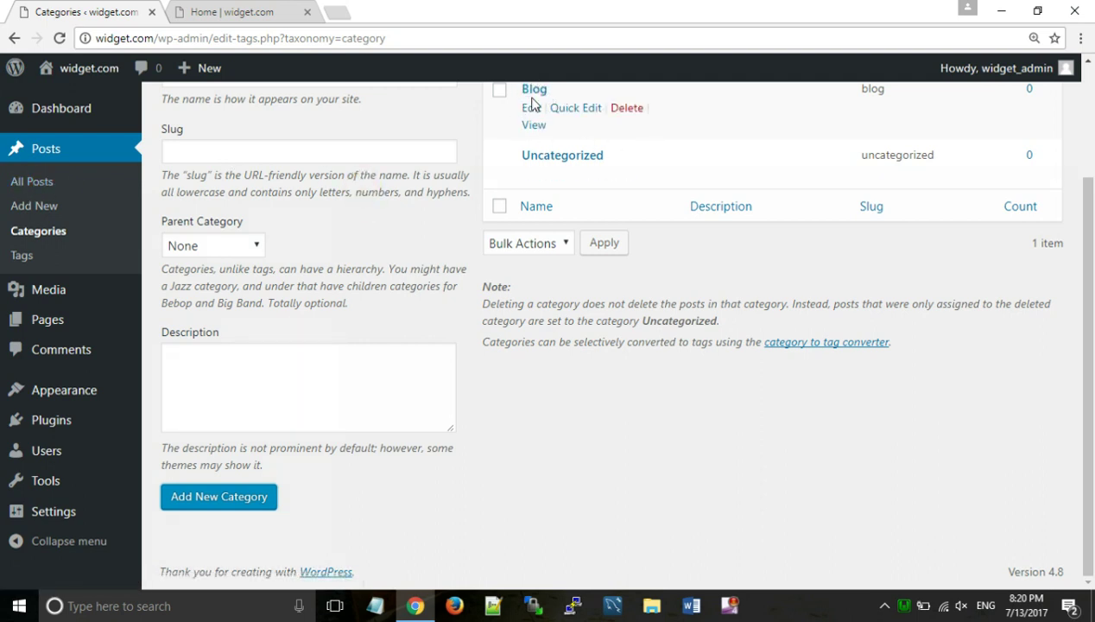
# Start a new post titled "Post1" with the text "This is our first Post...".
pyautogui.click(17, 210)
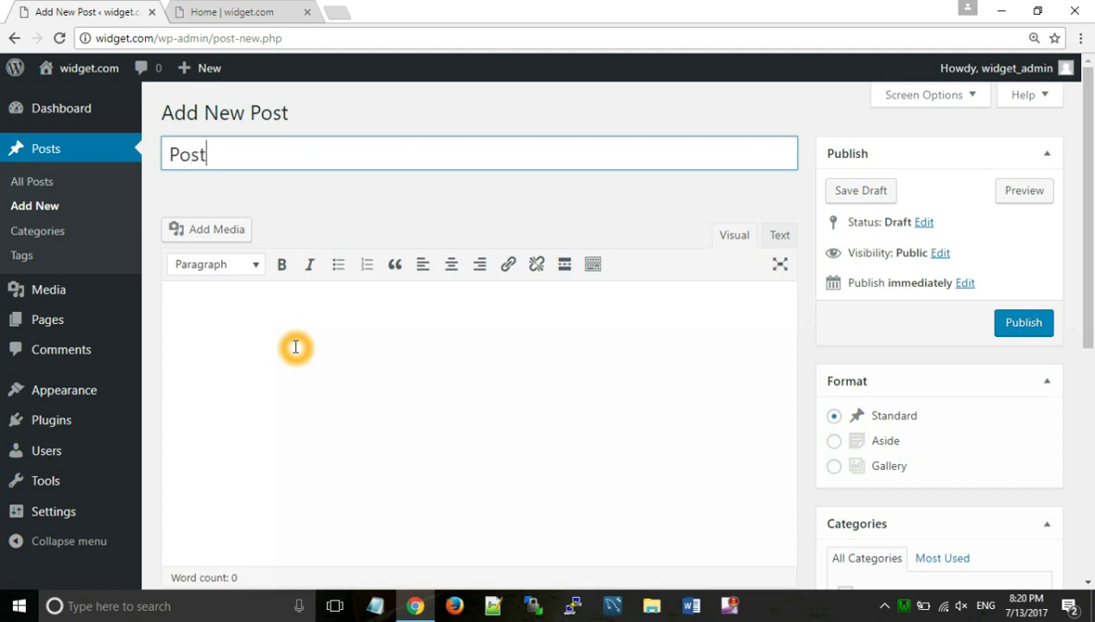
pyautogui.click(255, 331)
pyautogui.write('This')
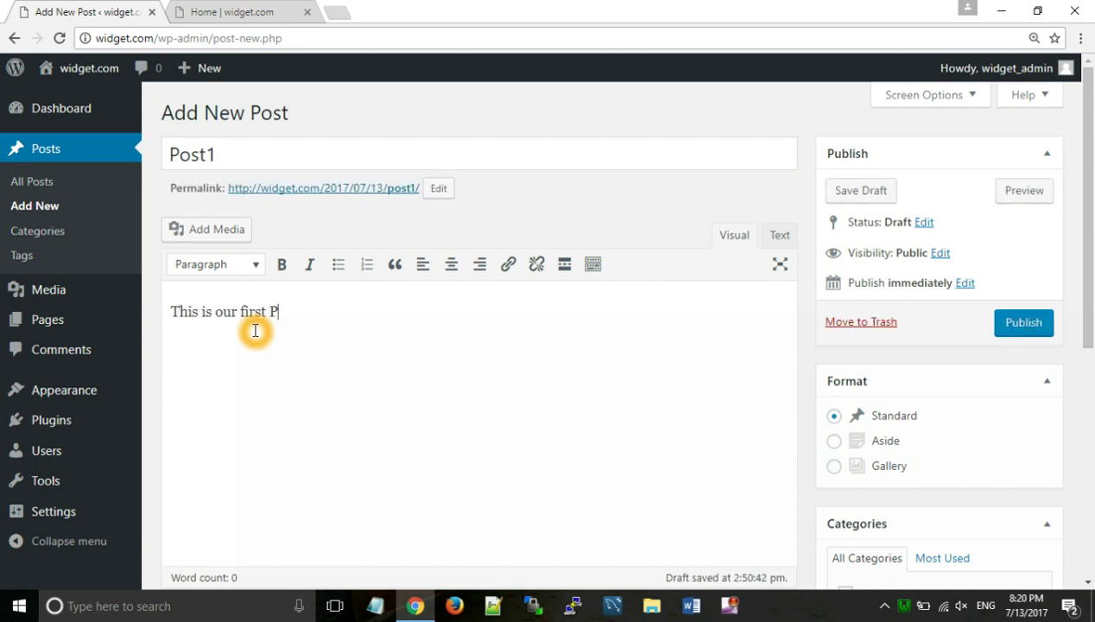
pyautogui.write('is our first Post...')
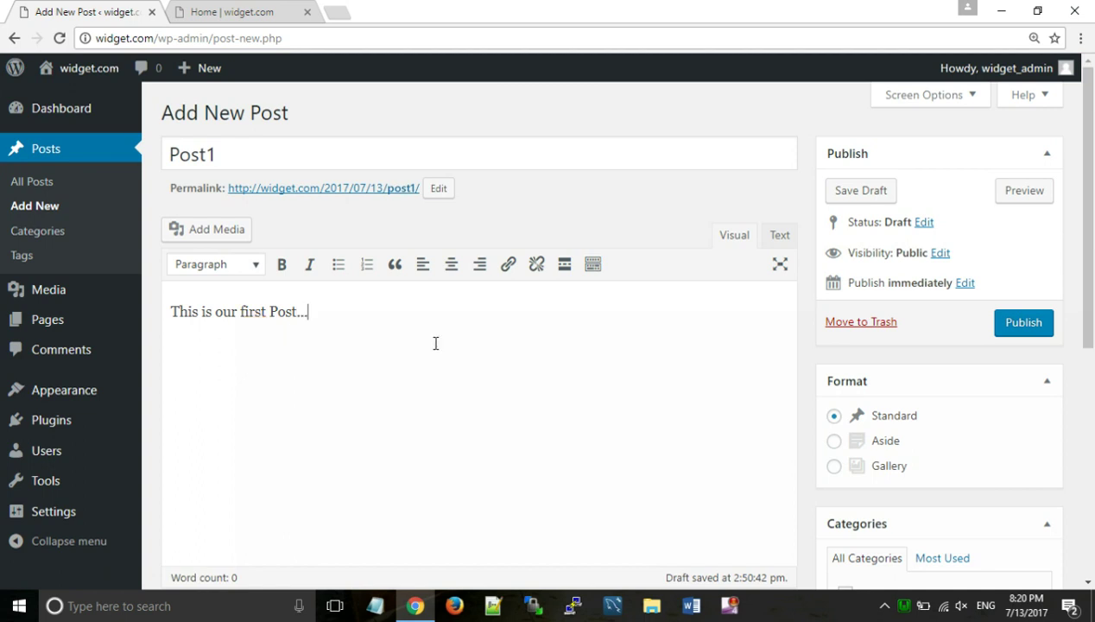
pyautogui.scroll(-3, 861, 414)
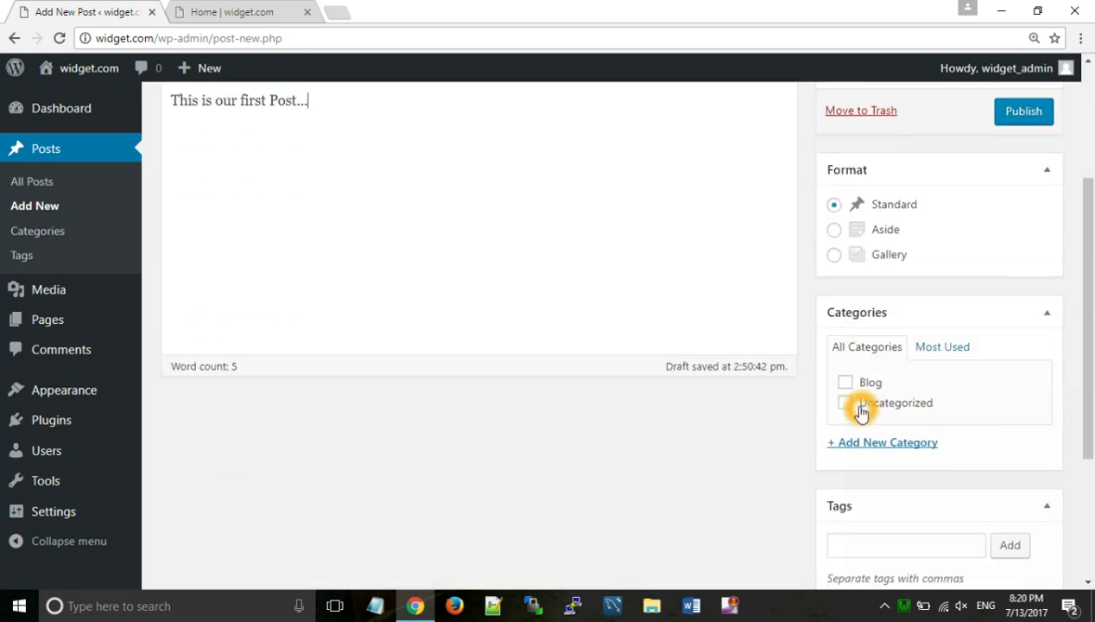
pyautogui.click(846, 383)
pyautogui.click(847, 385)
pyautogui.click(626, 289)
pyautogui.click(631, 295)
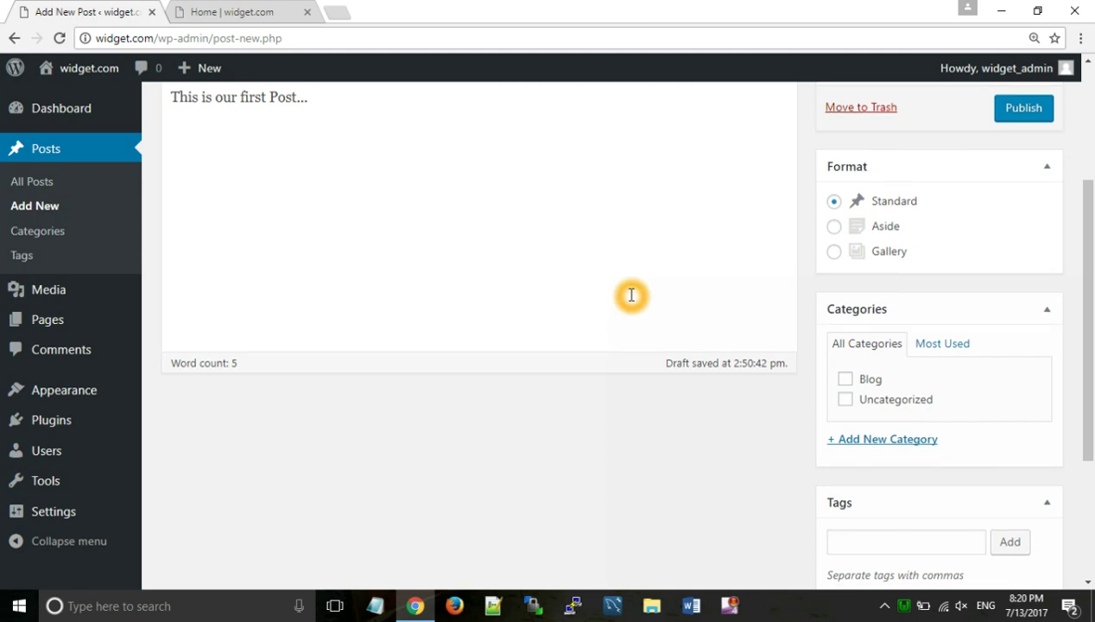
pyautogui.click(631, 295)
pyautogui.scroll(2, 631, 295)
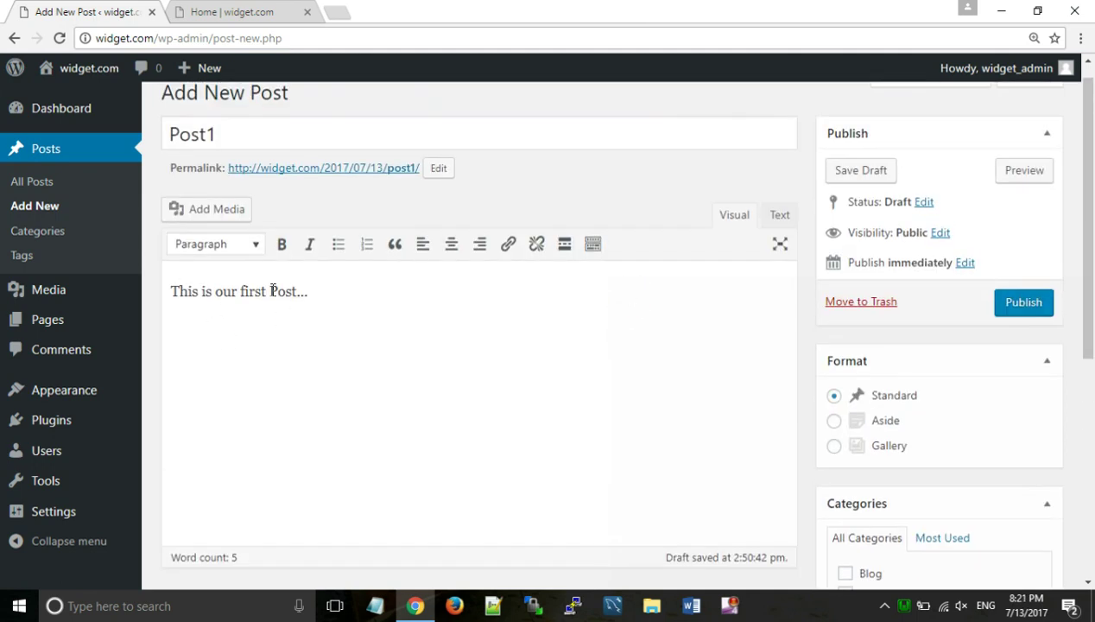
pyautogui.click(435, 386)
pyautogui.click(421, 356)
pyautogui.click(351, 333)
# Assign the Post1 post to the Blog category.
pyautogui.scroll(-3, 350, 286)
pyautogui.click(802, 292)
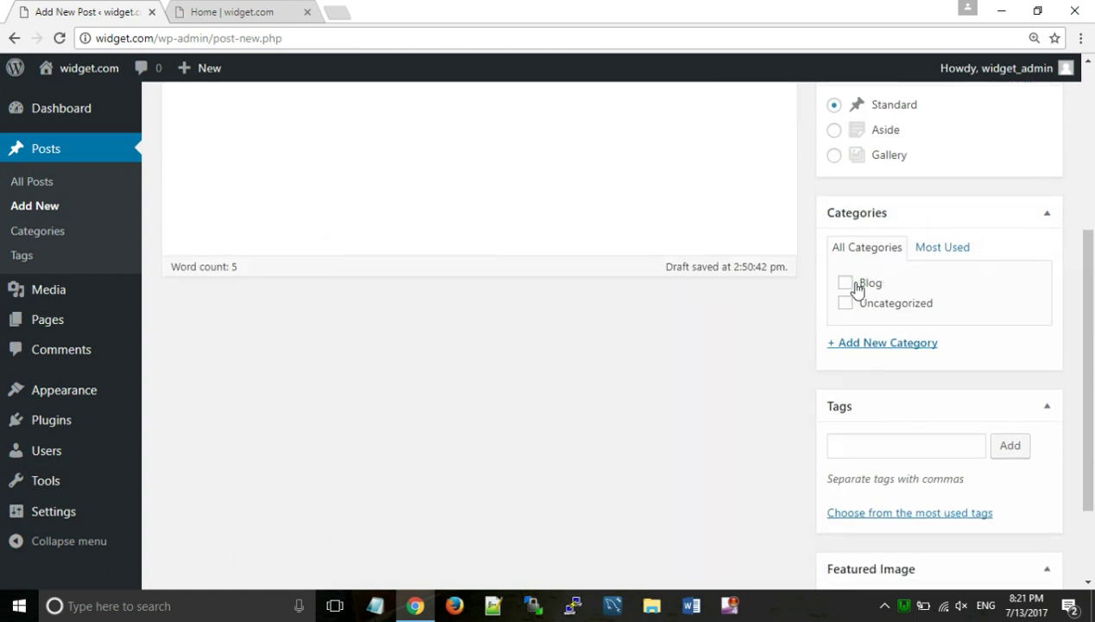
pyautogui.click(845, 284)
pyautogui.scroll(-2, 872, 439)
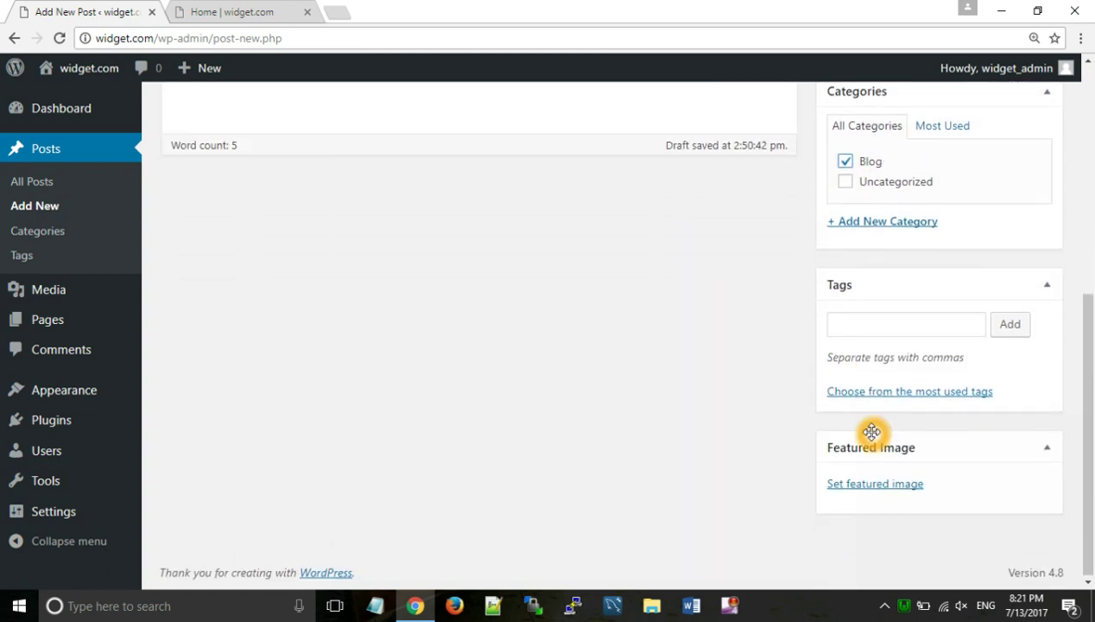
# Set wordpress-1810453_960_720.jpg from the media library as Post1's featured image and publish the post.
pyautogui.click(851, 485)
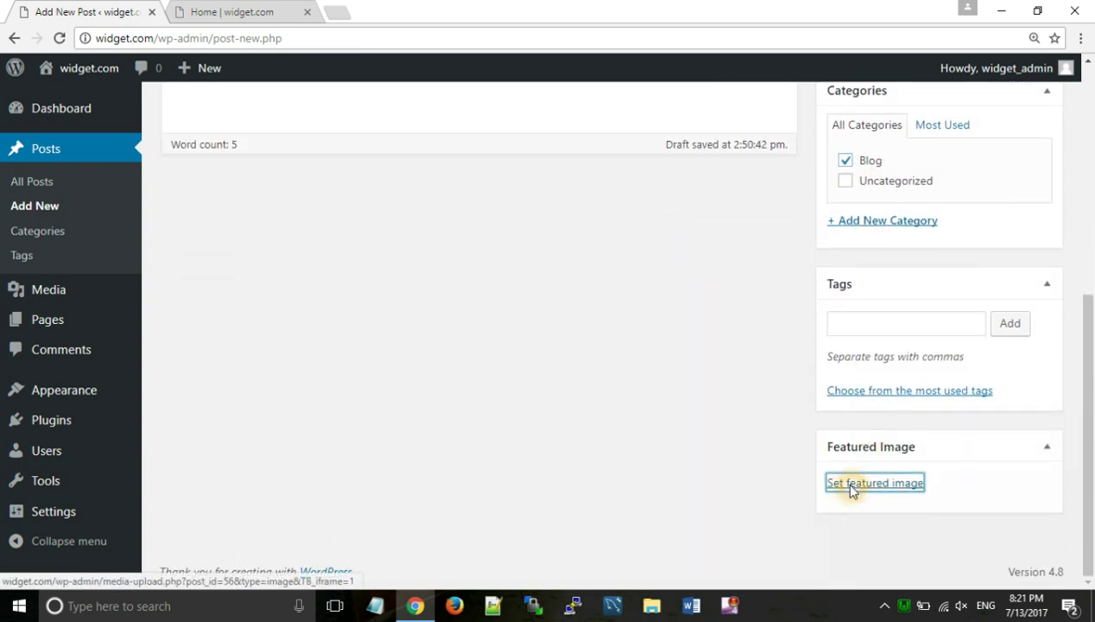
pyautogui.click(214, 264)
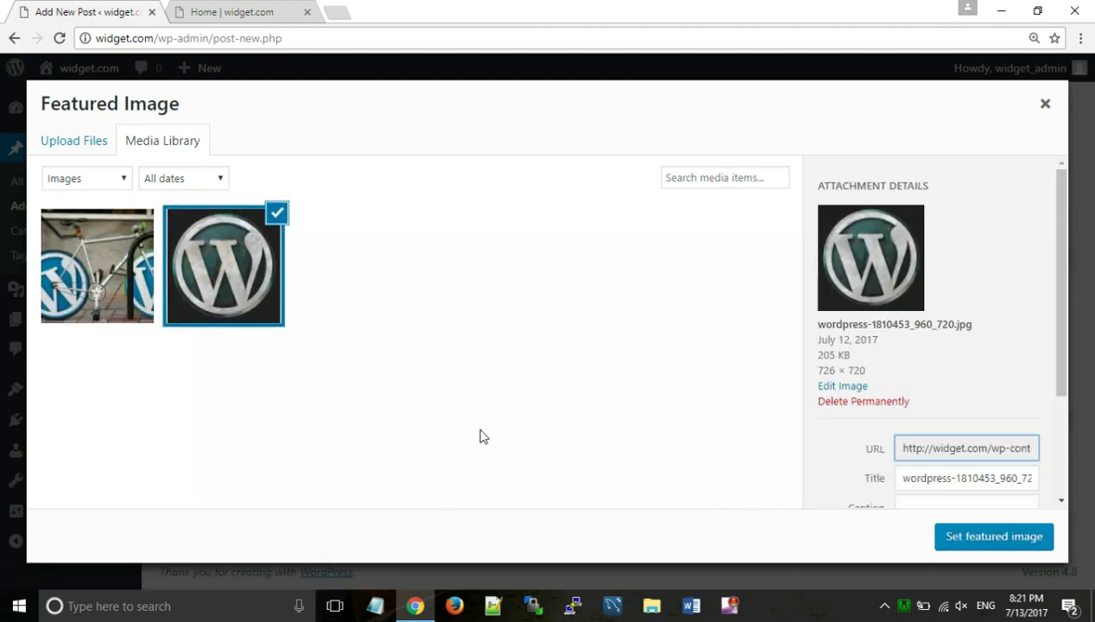
pyautogui.click(976, 537)
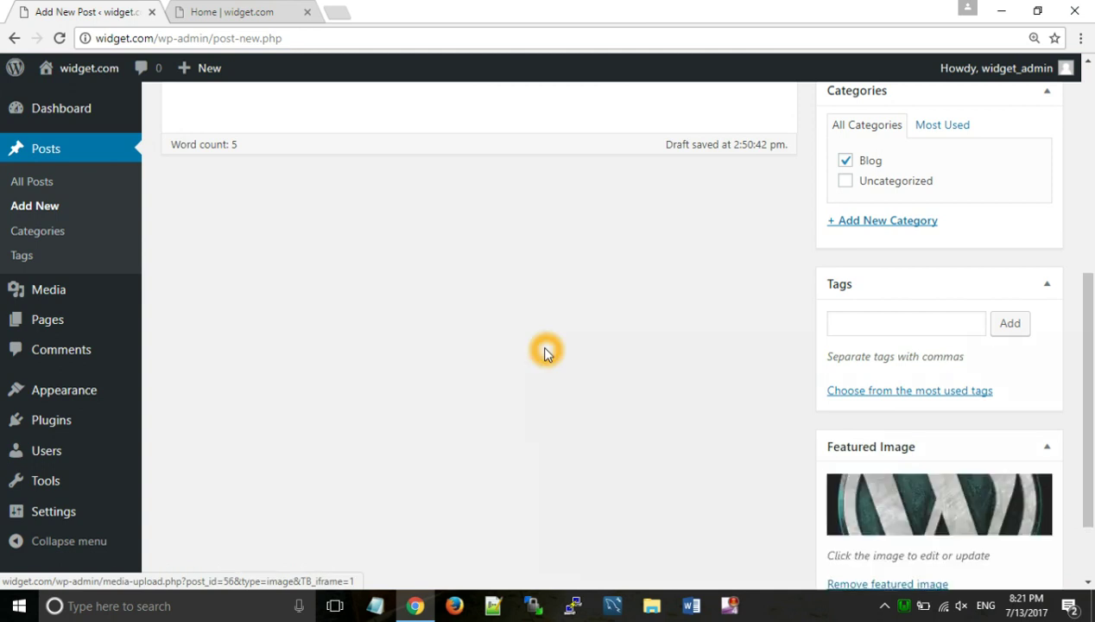
pyautogui.scroll(5, 834, 285)
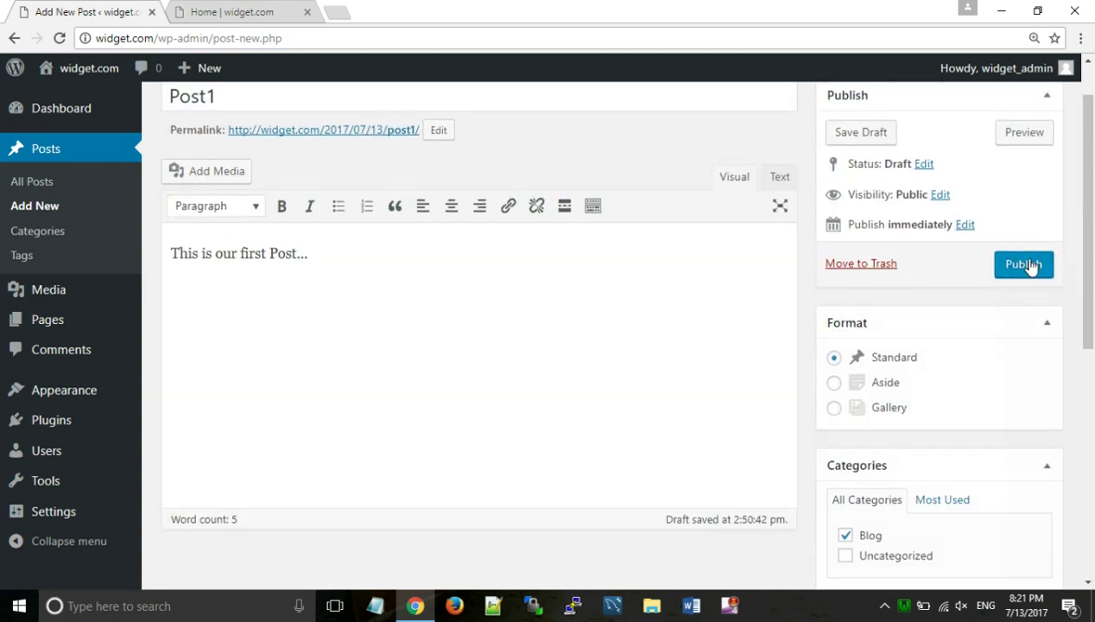
pyautogui.click(1028, 264)
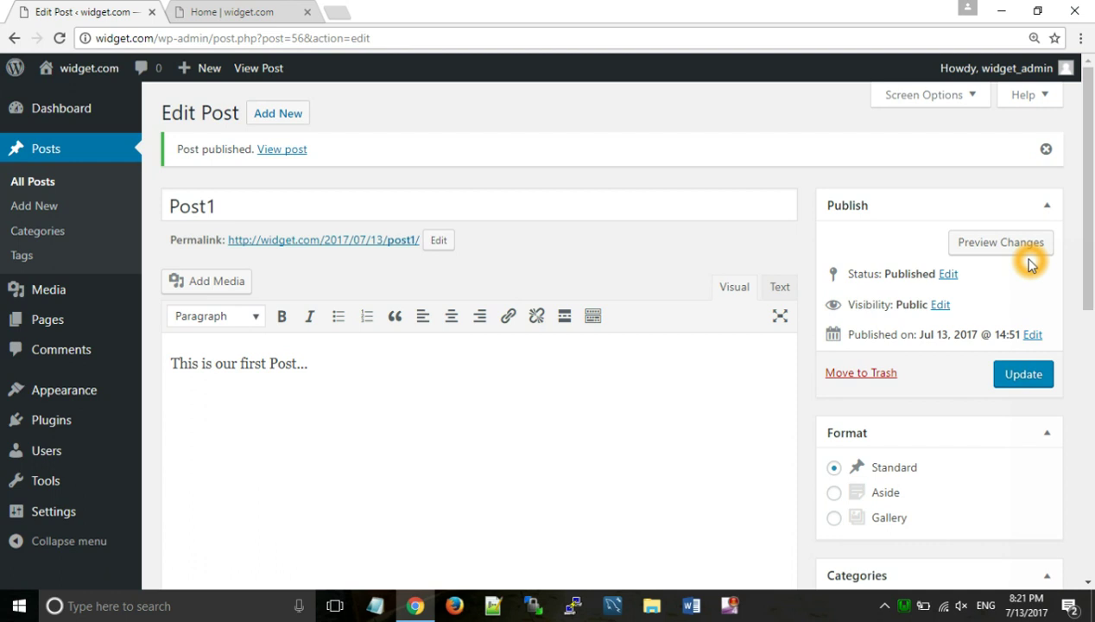
# Start a new post titled "Post2" with the text "This is our second post..." and assign it to the Blog category.
pyautogui.click(277, 113)
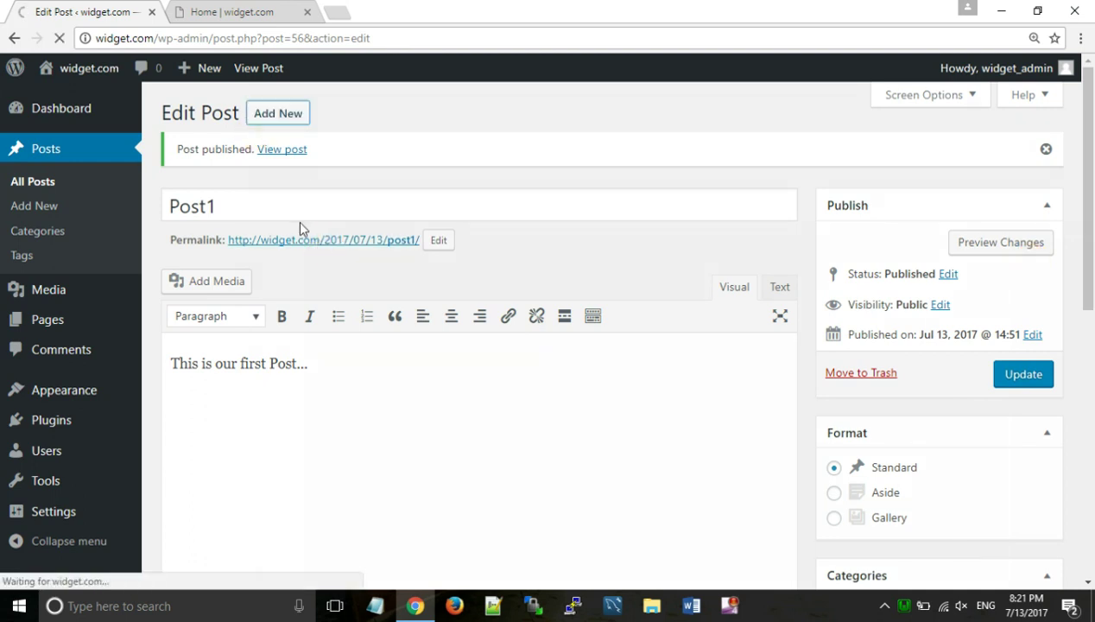
pyautogui.write('Po')
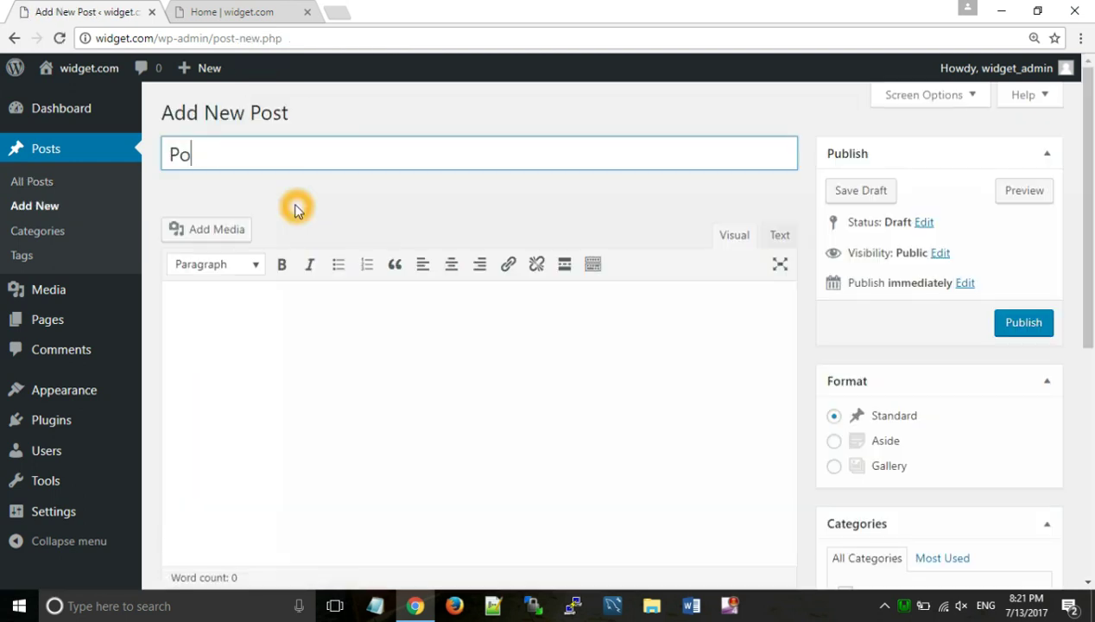
pyautogui.write('st2')
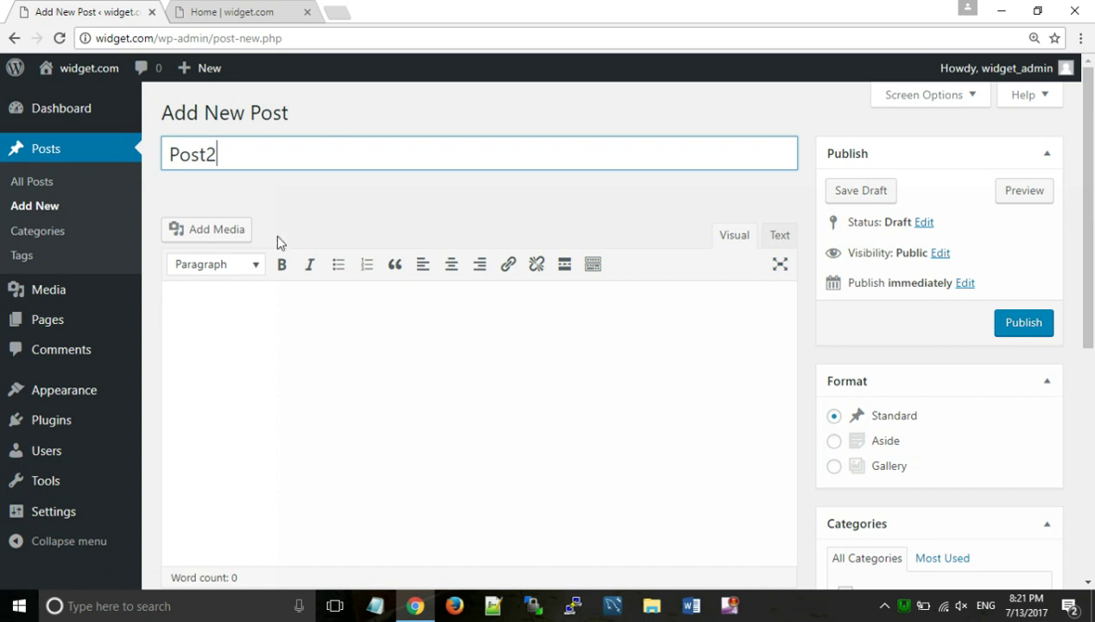
pyautogui.click(253, 309)
pyautogui.write('This is our second post...')
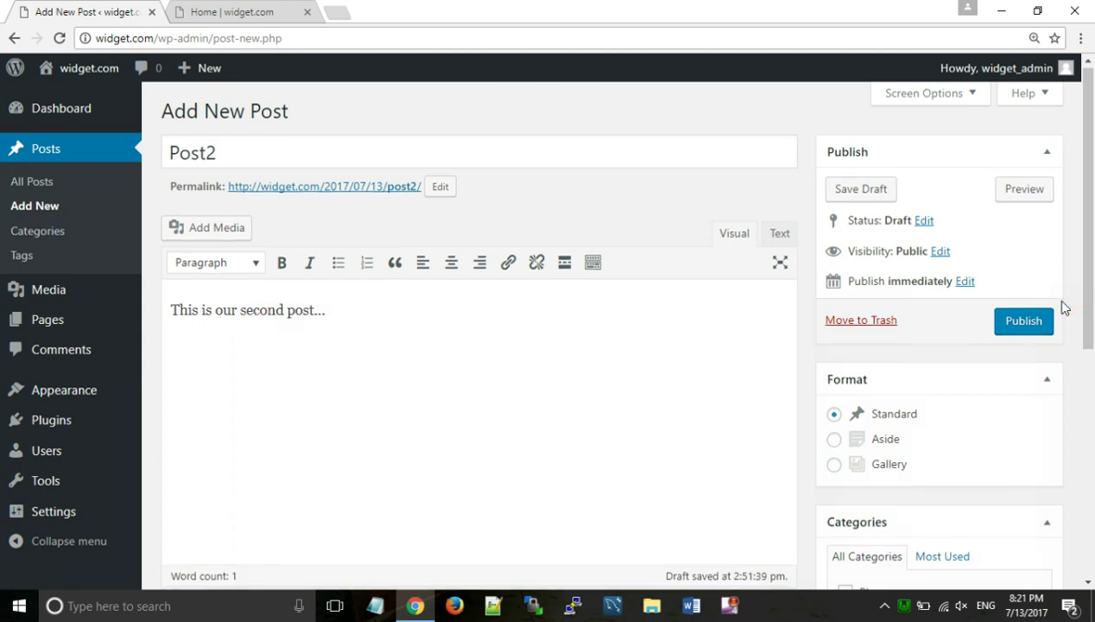
pyautogui.scroll(-2, 1060, 367)
pyautogui.click(848, 420)
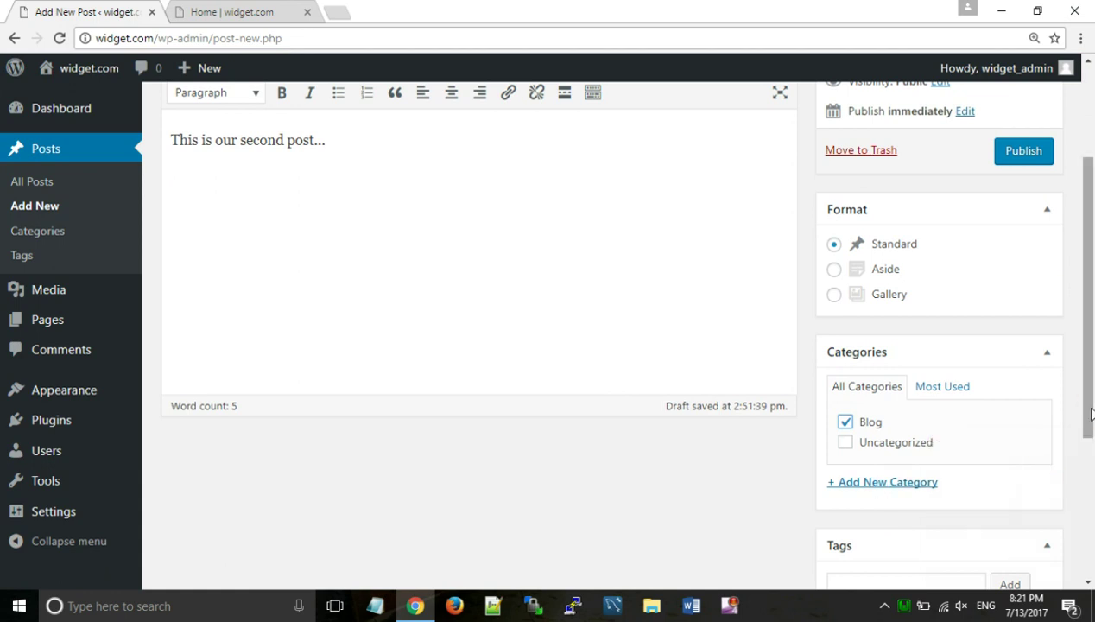
# Set wordpress-973439_960_720.jpg from the media library as Post2's featured image and publish the post.
pyautogui.moveTo(1082, 413); pyautogui.dragTo(1085, 509)
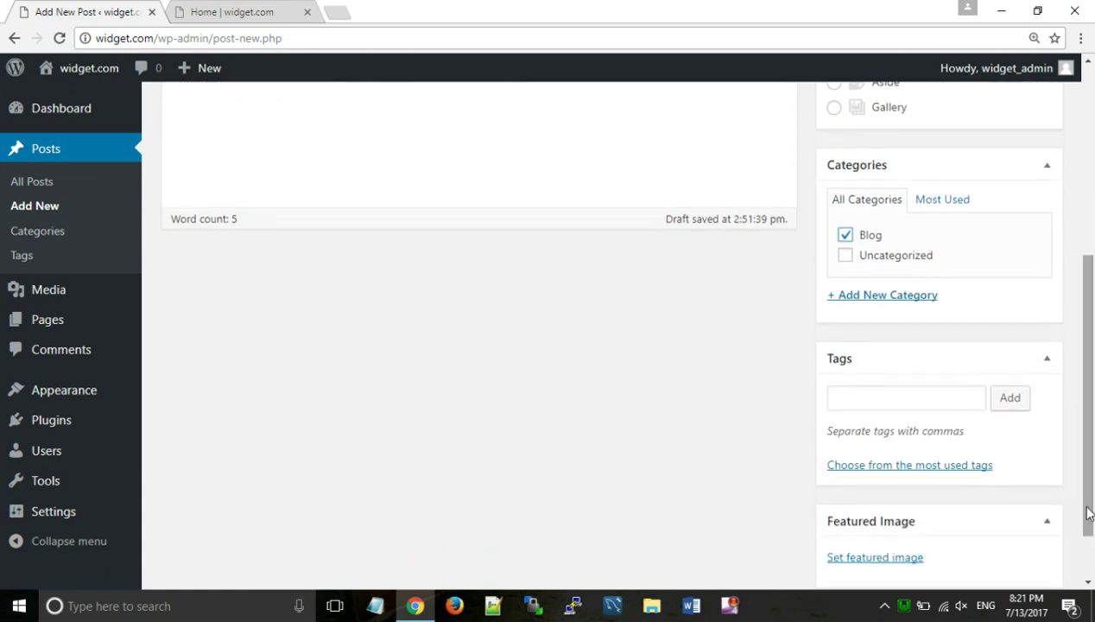
pyautogui.click(882, 559)
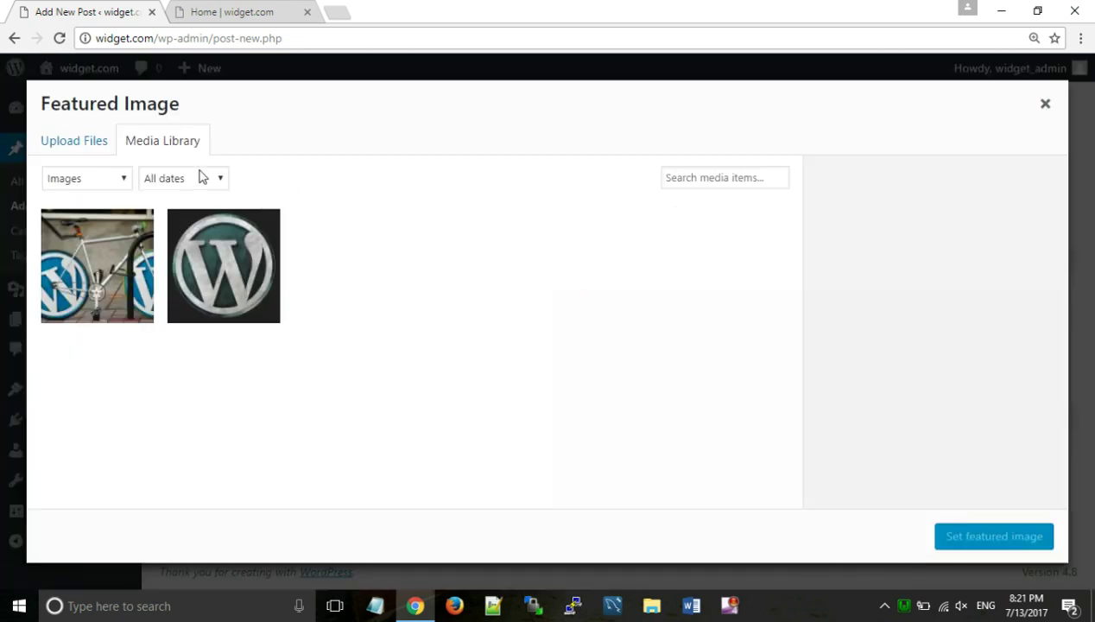
pyautogui.click(126, 249)
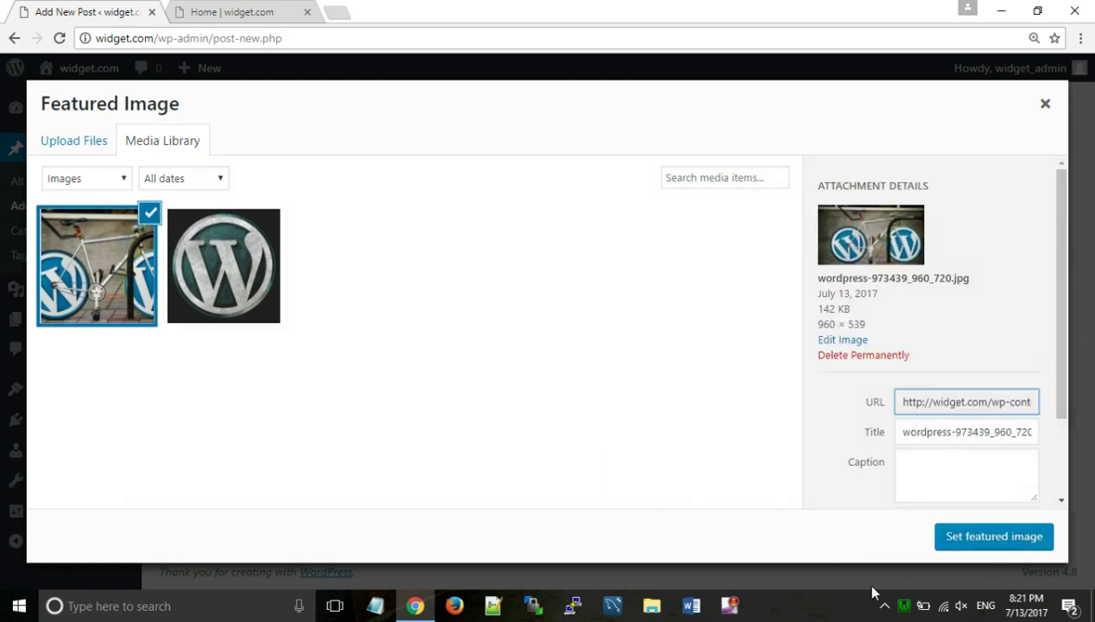
pyautogui.click(978, 533)
pyautogui.scroll(5, 931, 353)
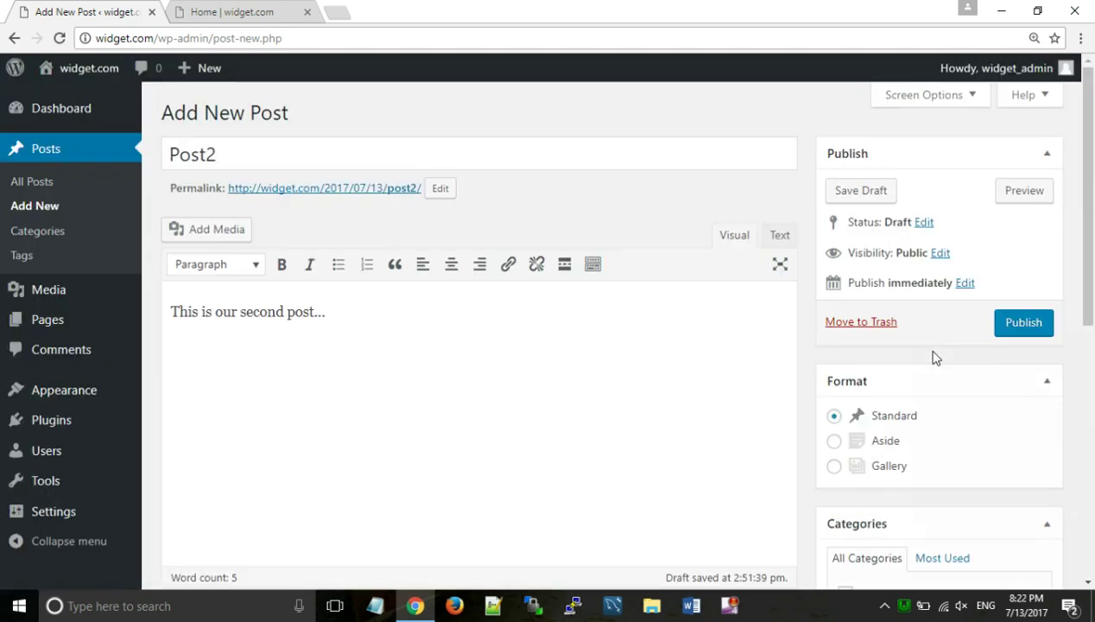
pyautogui.click(1031, 321)
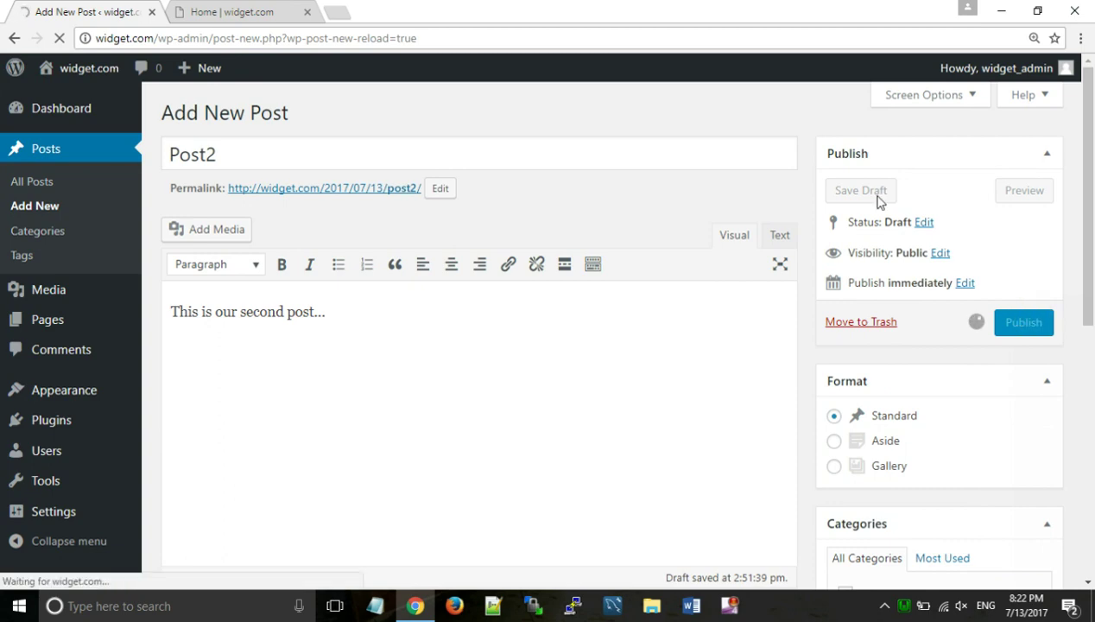
# Reload the site's Home page and check its recent posts list and navigation menu.
pyautogui.click(237, 11)
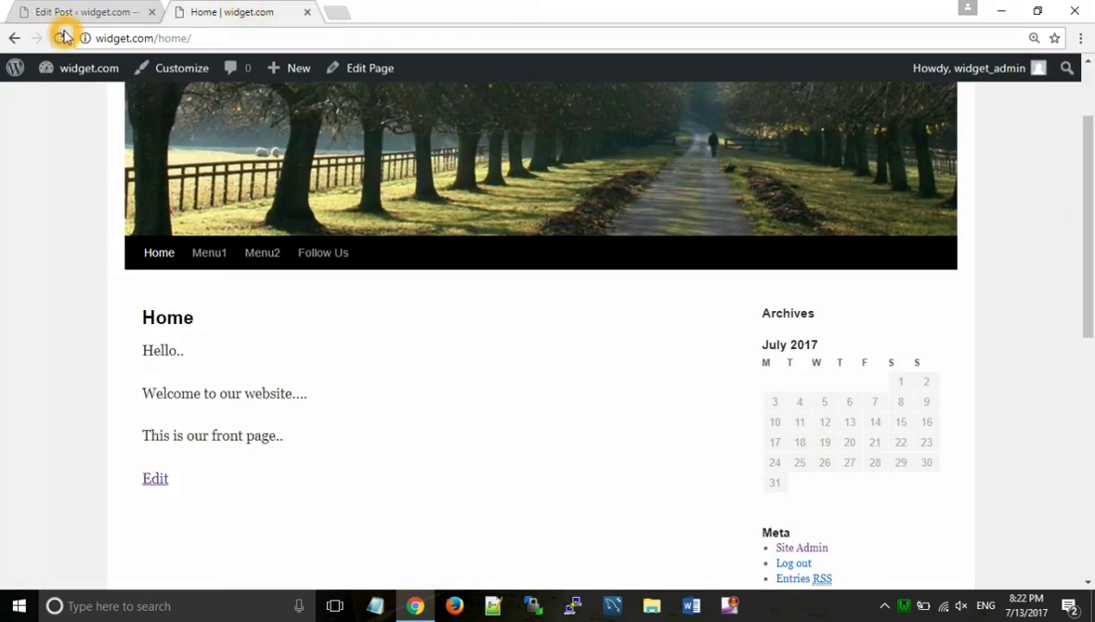
pyautogui.click(60, 38)
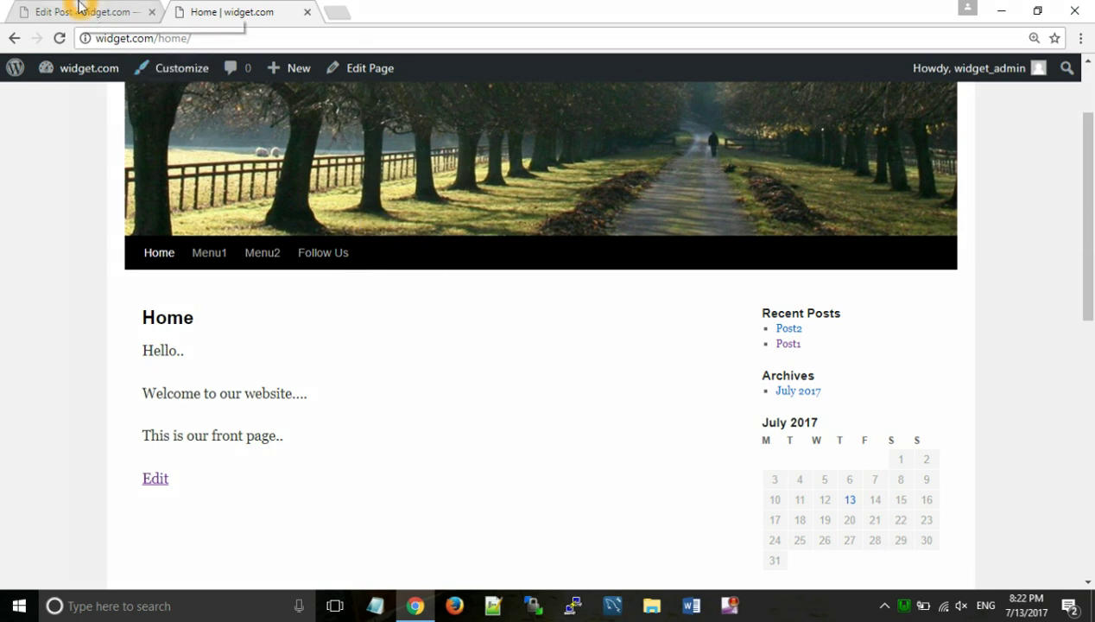
# Add the Blog category as an item to the main menu in the site's menu settings.
pyautogui.click(79, 6)
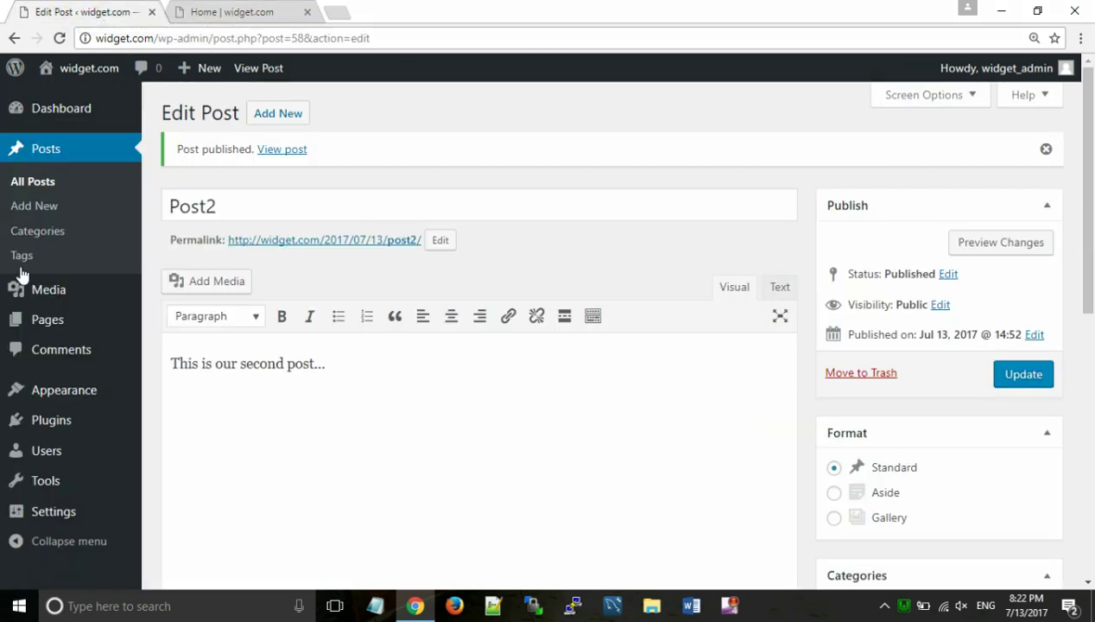
pyautogui.moveTo(43, 399)
pyautogui.click(185, 465)
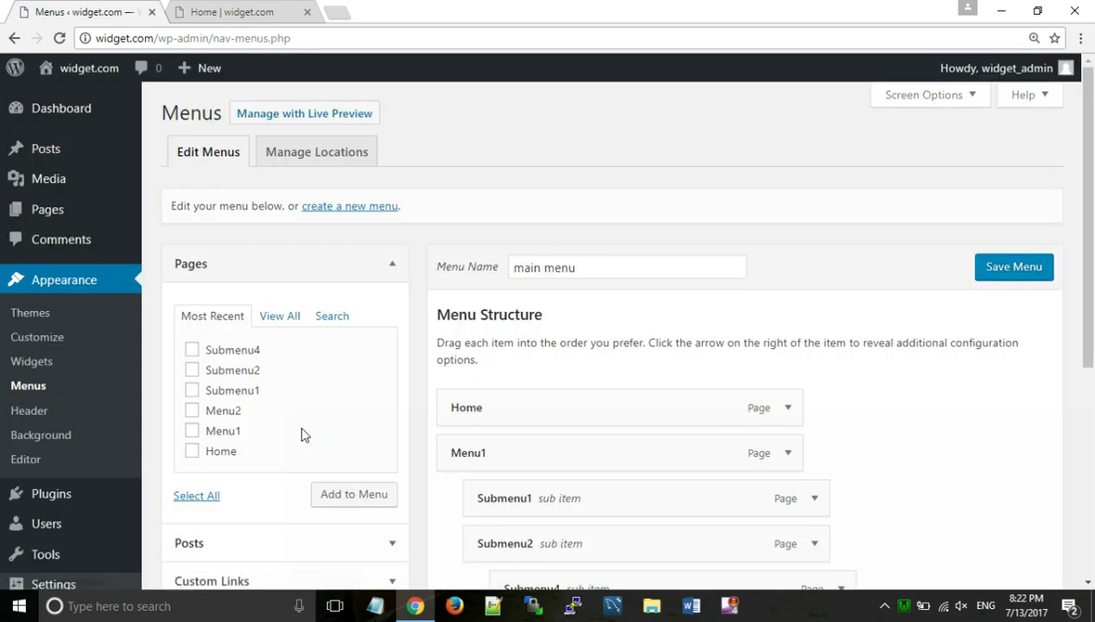
pyautogui.scroll(-5, 300, 428)
pyautogui.click(275, 255)
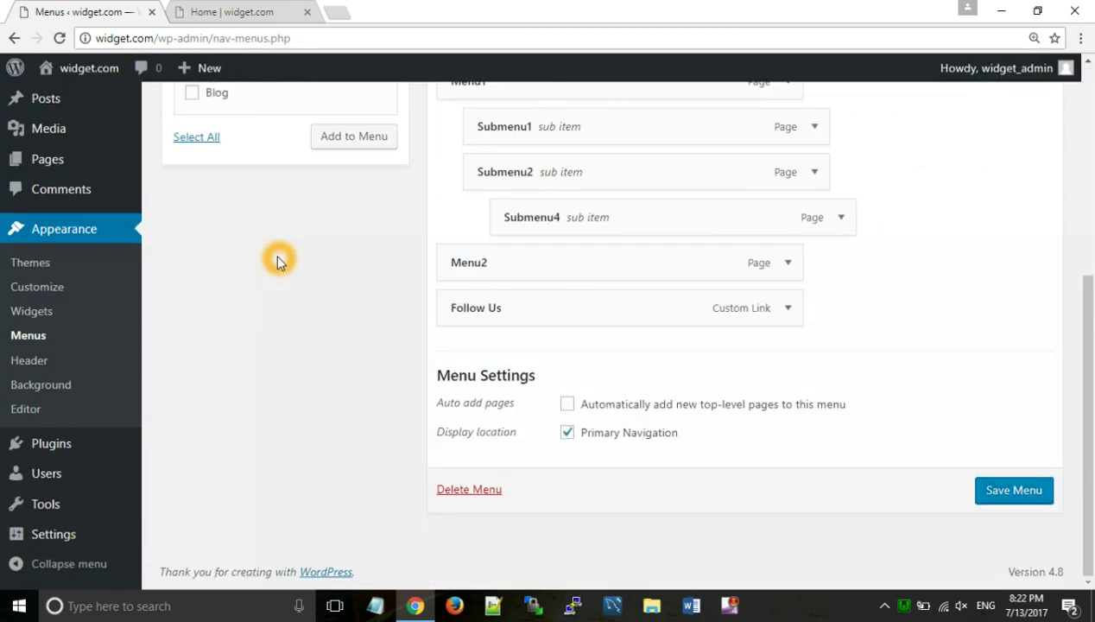
pyautogui.scroll(3, 226, 200)
pyautogui.click(193, 229)
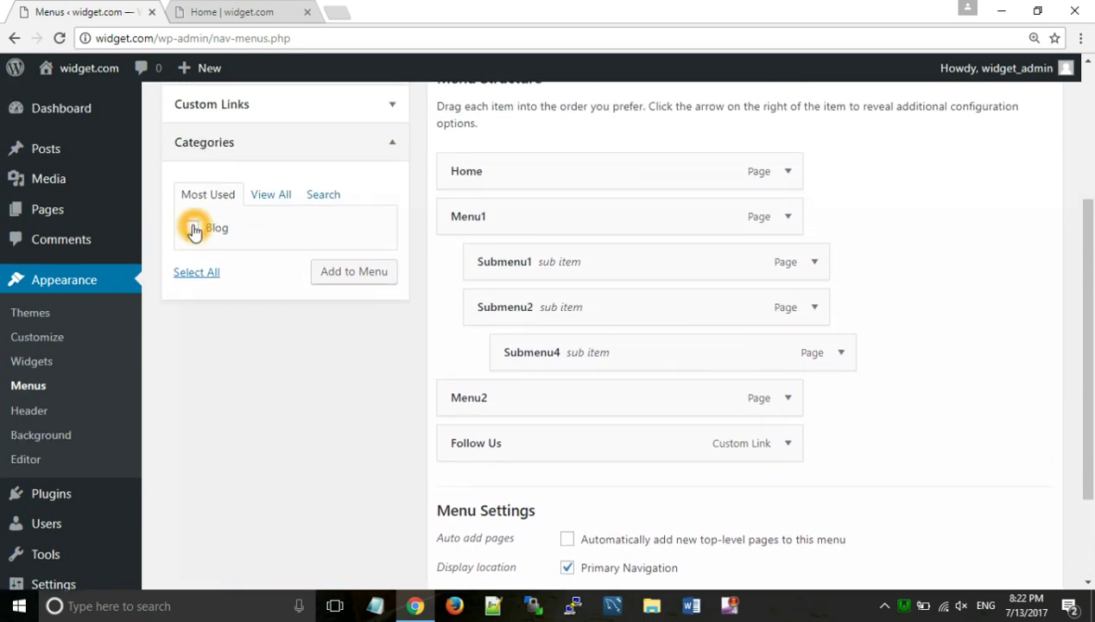
pyautogui.click(342, 273)
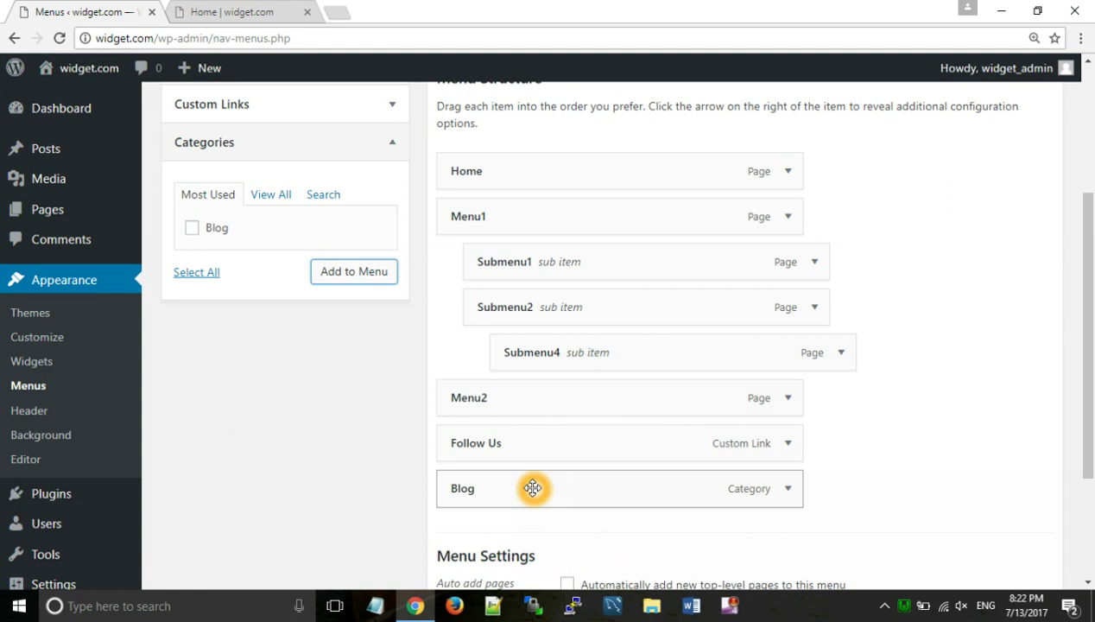
# Move the Blog item between Menu2 and Follow Us in the menu structure and save the menu.
pyautogui.moveTo(533, 488); pyautogui.dragTo(533, 458)
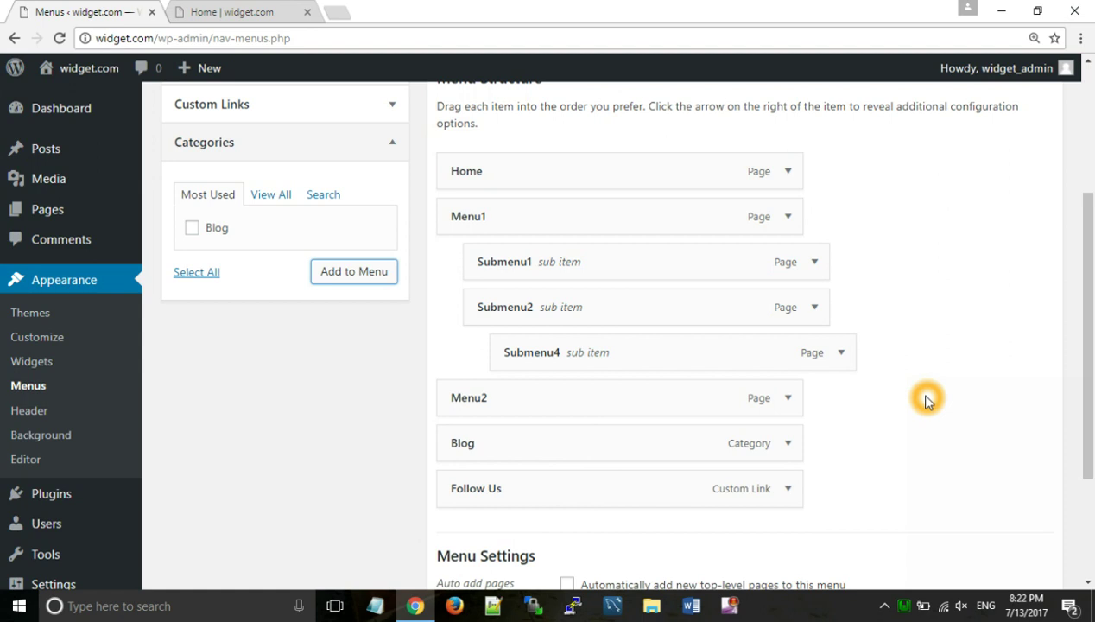
pyautogui.scroll(-3, 924, 400)
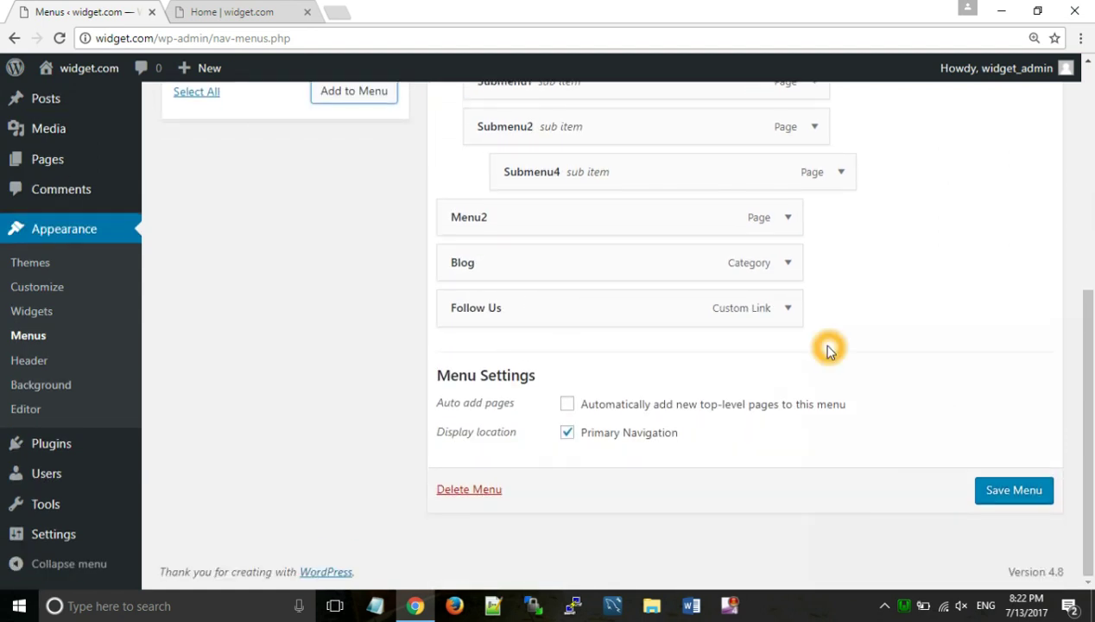
pyautogui.click(995, 490)
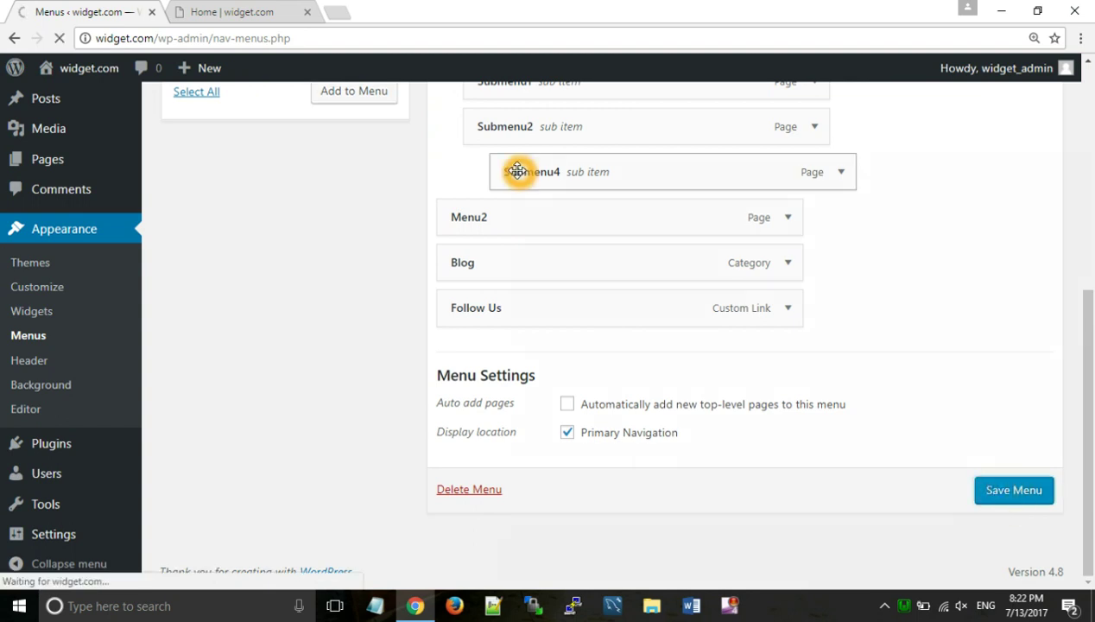
# Reload the site's Home page, open Blog from its navigation menu and review the posts listed there.
pyautogui.click(220, 10)
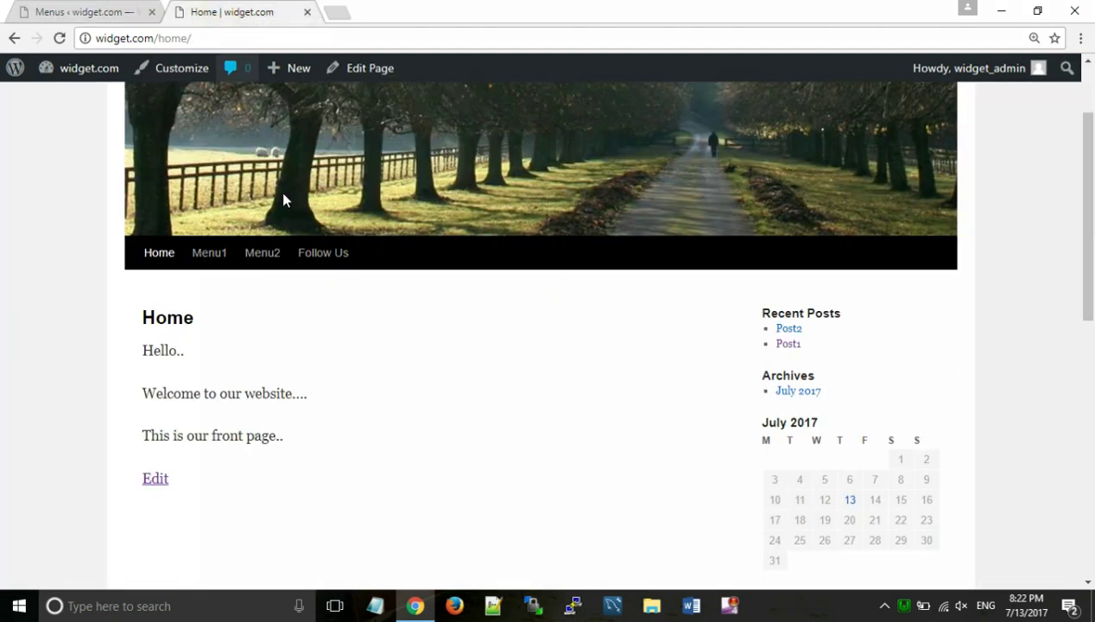
pyautogui.click(60, 38)
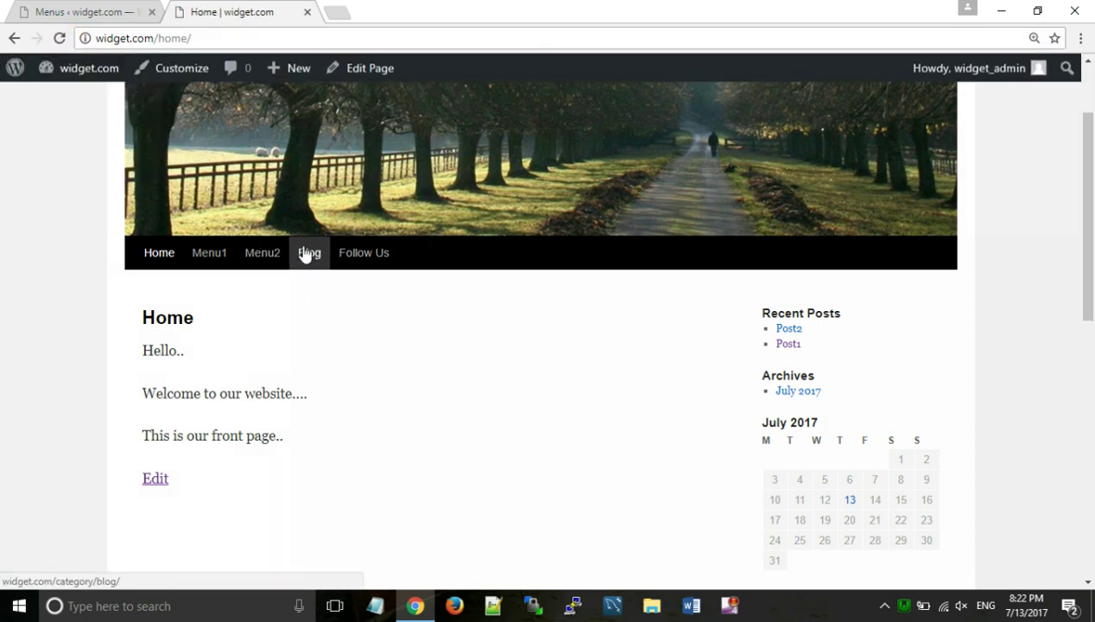
pyautogui.click(307, 256)
pyautogui.click(305, 255)
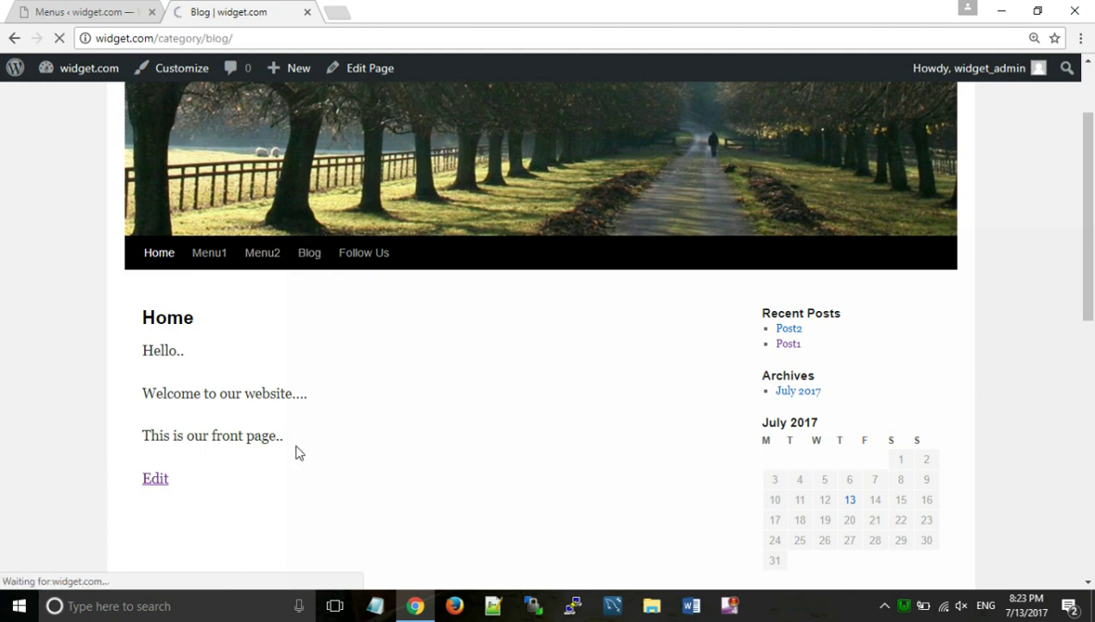
pyautogui.scroll(-1, 259, 406)
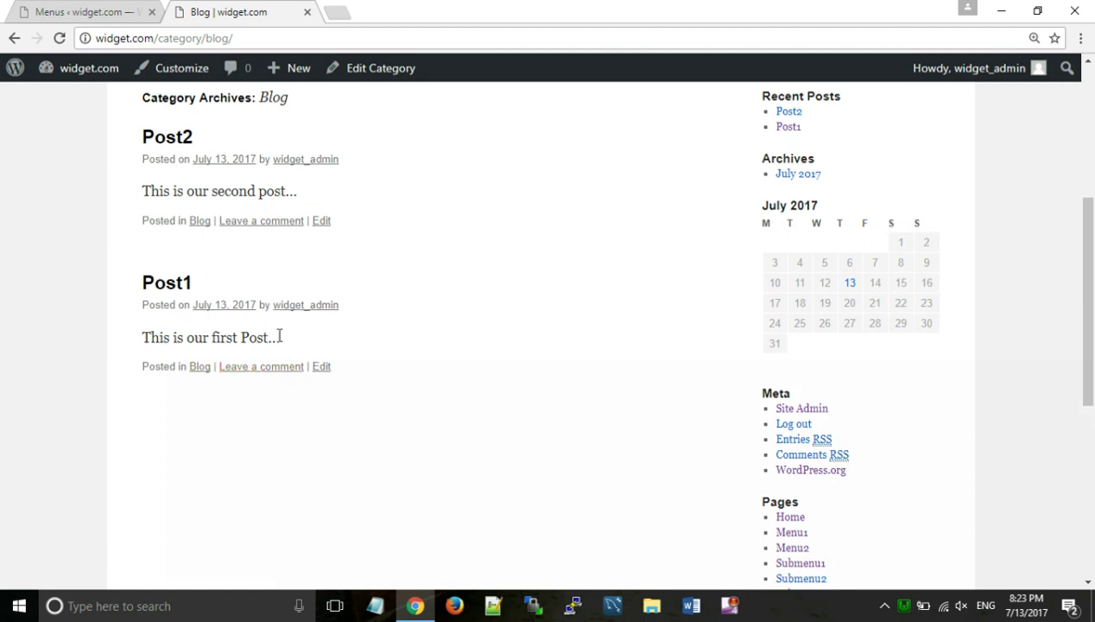
pyautogui.click(188, 287)
pyautogui.click(135, 198)
pyautogui.click(228, 272)
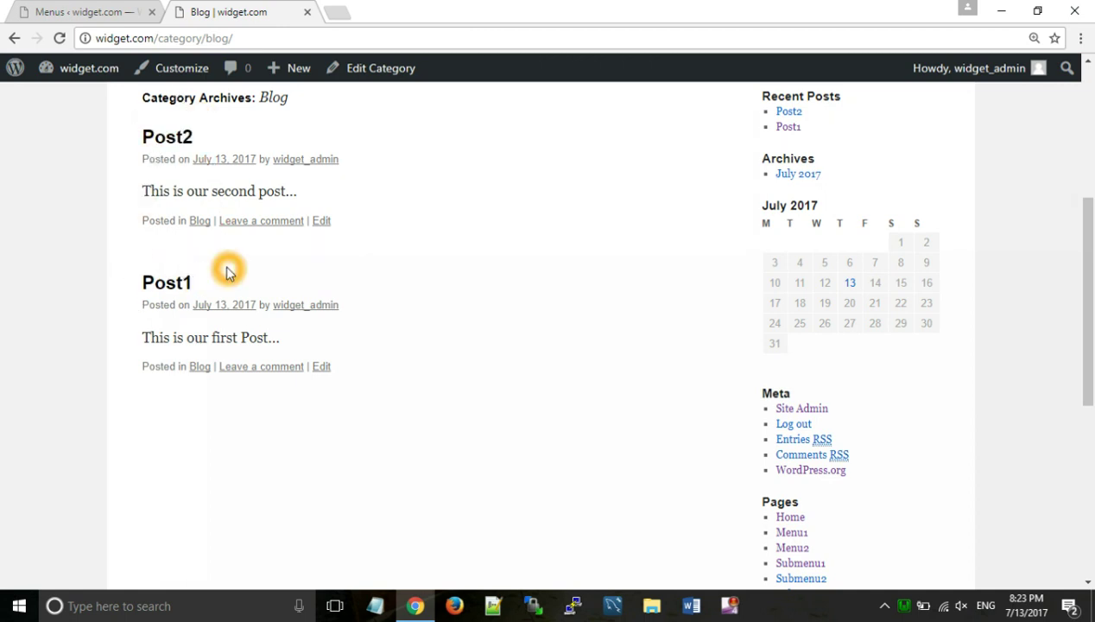
pyautogui.scroll(3, 180, 246)
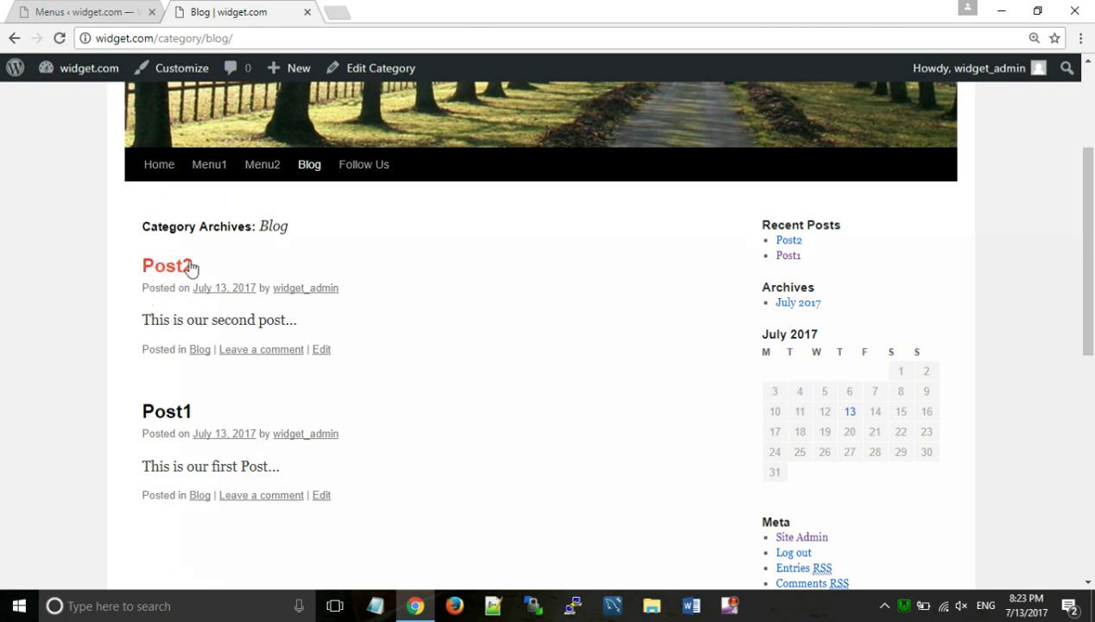
# Open Post2 from the Blog archive to examine its header image and text, and return to the archive.
pyautogui.click(285, 268)
pyautogui.click(398, 315)
pyautogui.click(160, 263)
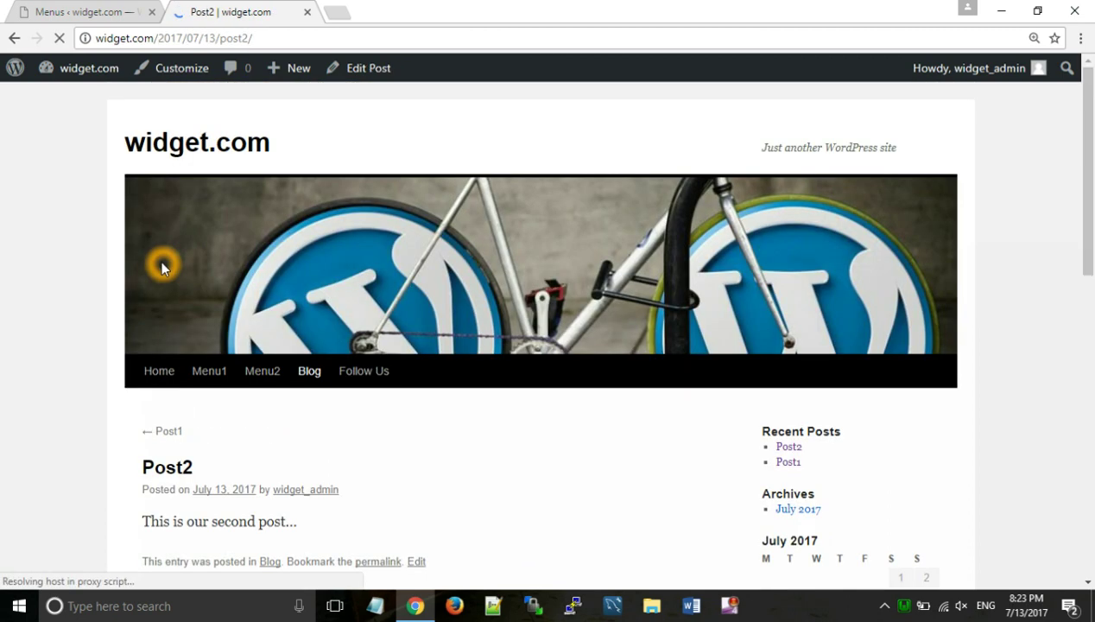
pyautogui.scroll(-1, 315, 394)
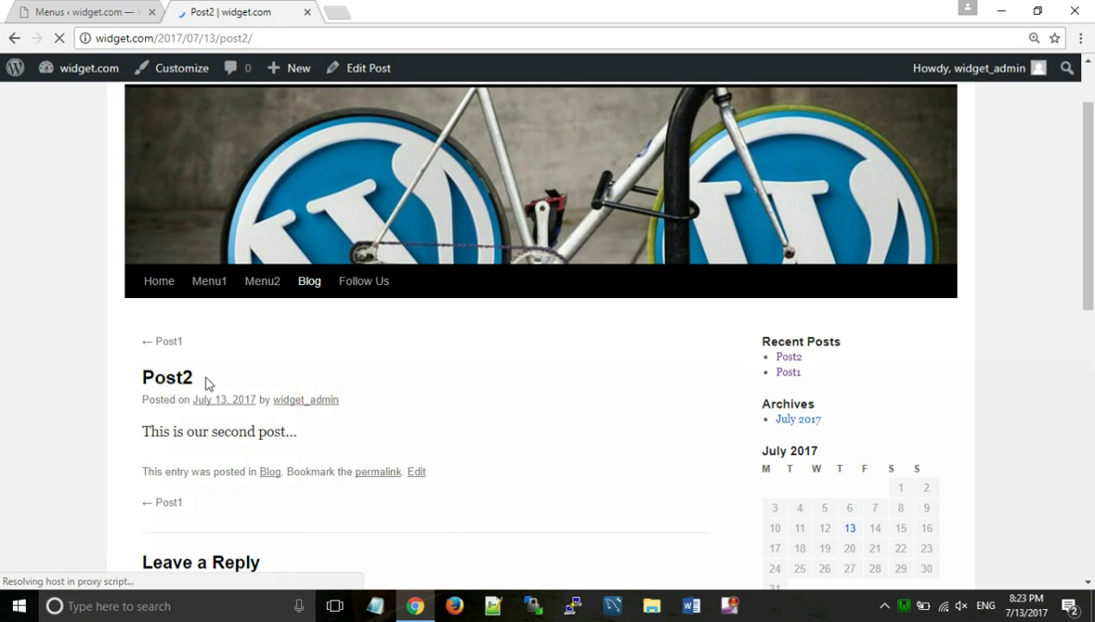
pyautogui.click(14, 38)
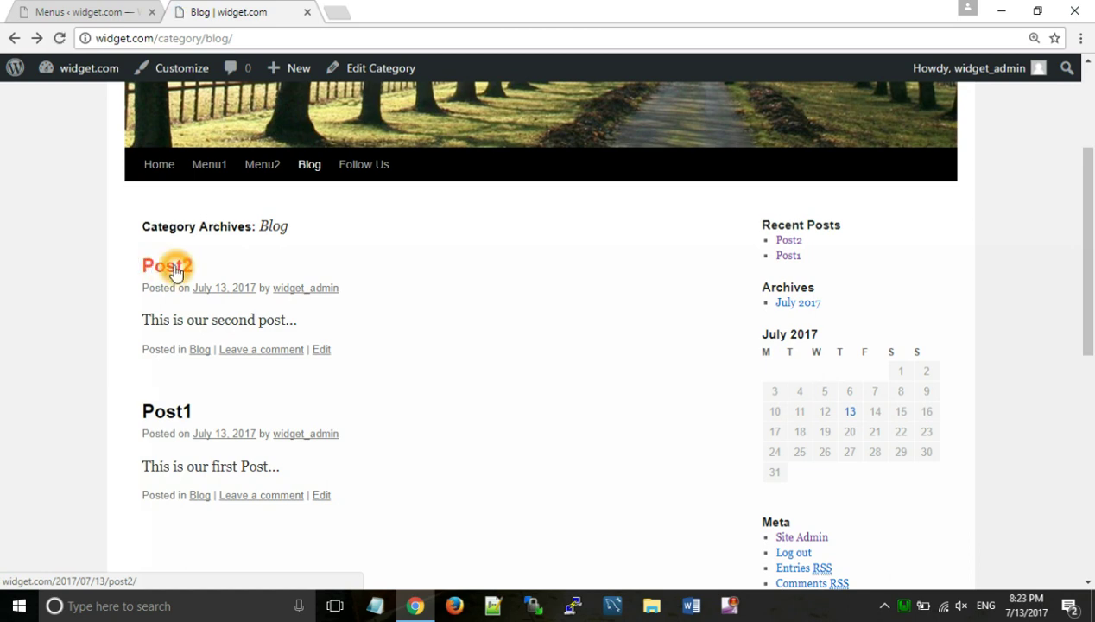
pyautogui.click(173, 272)
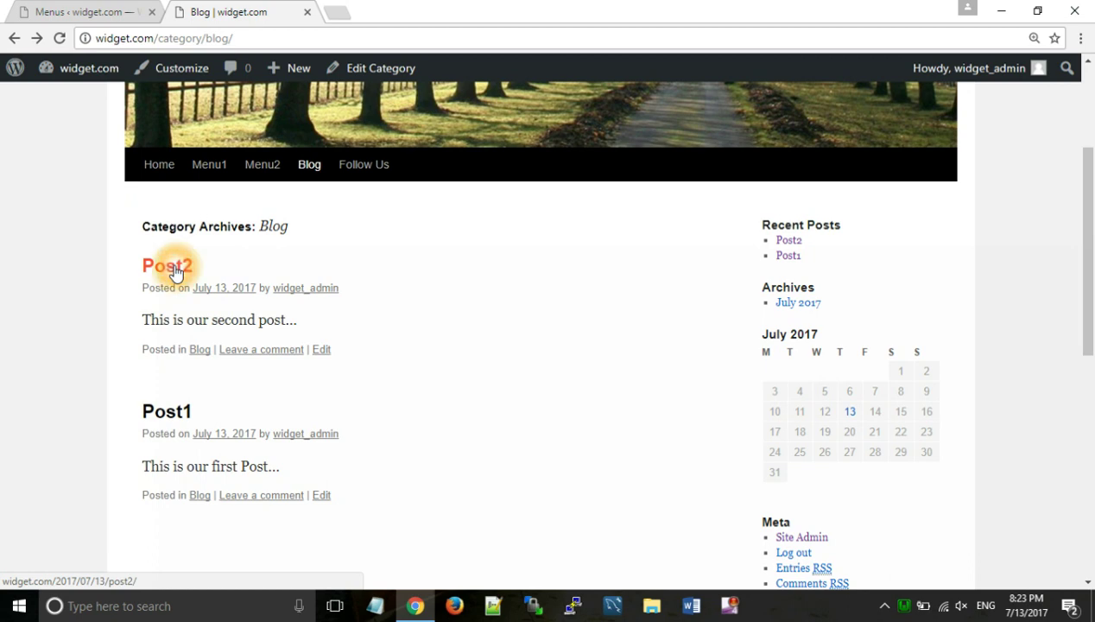